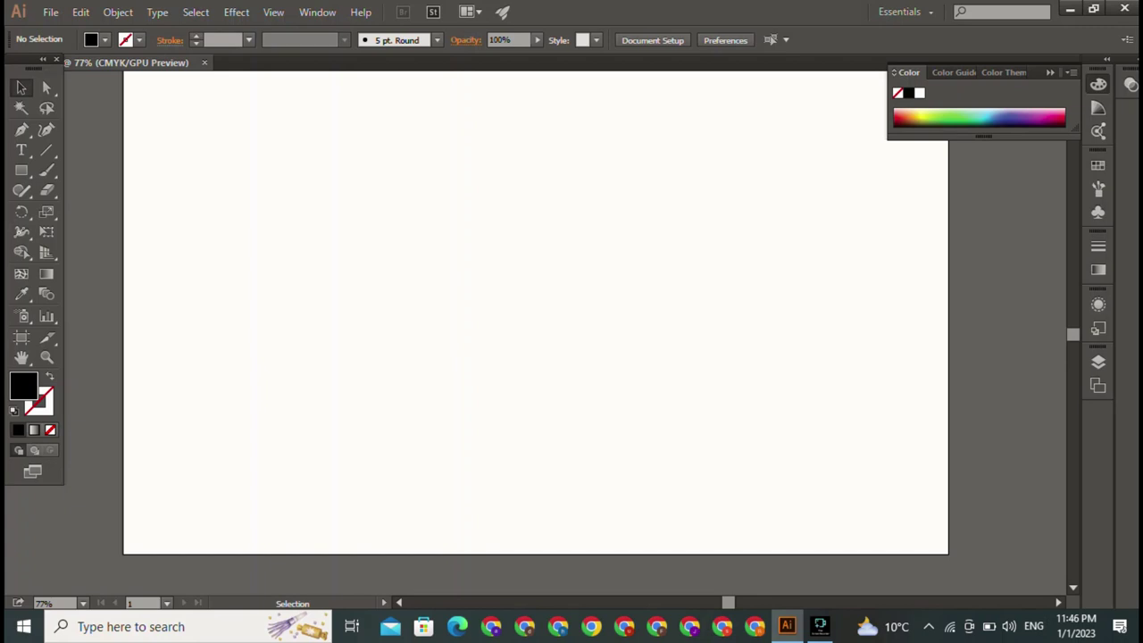
# Type LONATI in Onyx, scale it to 162 pt and move it near the artboard top
pyautogui.click(21, 150)
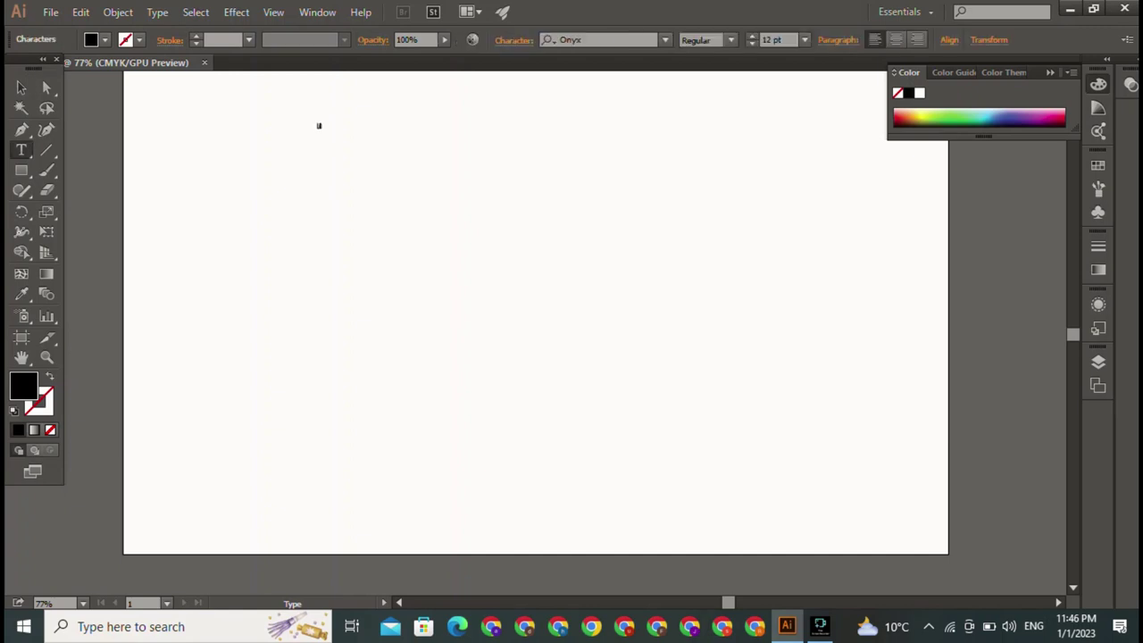
pyautogui.write('i')
pyautogui.press('Escape')
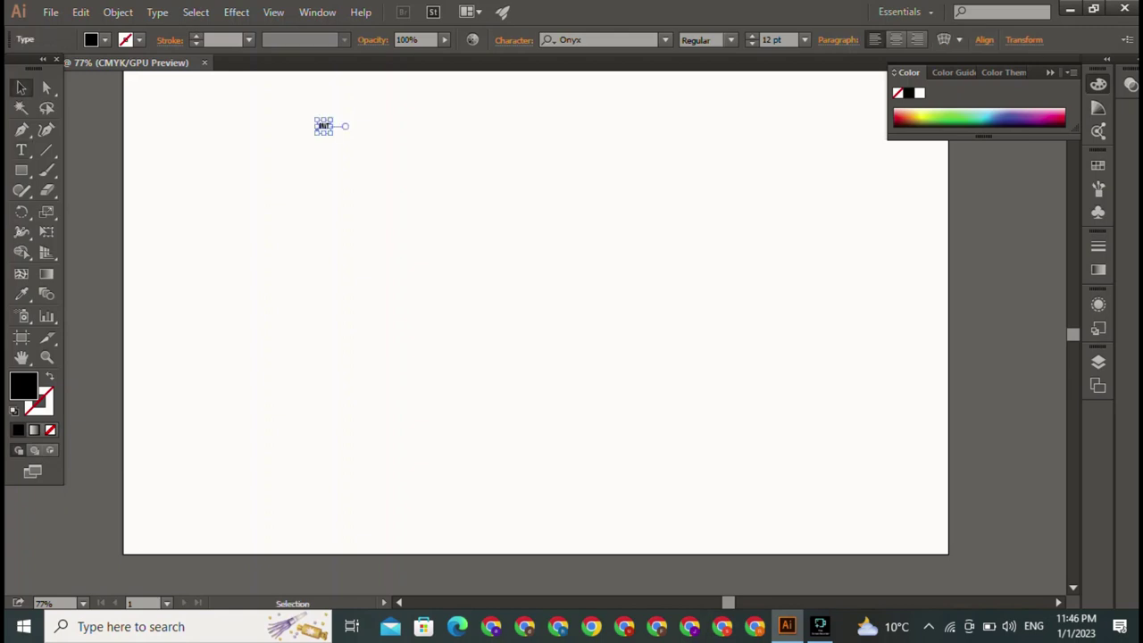
pyautogui.moveTo(332, 134); pyautogui.dragTo(498, 298)
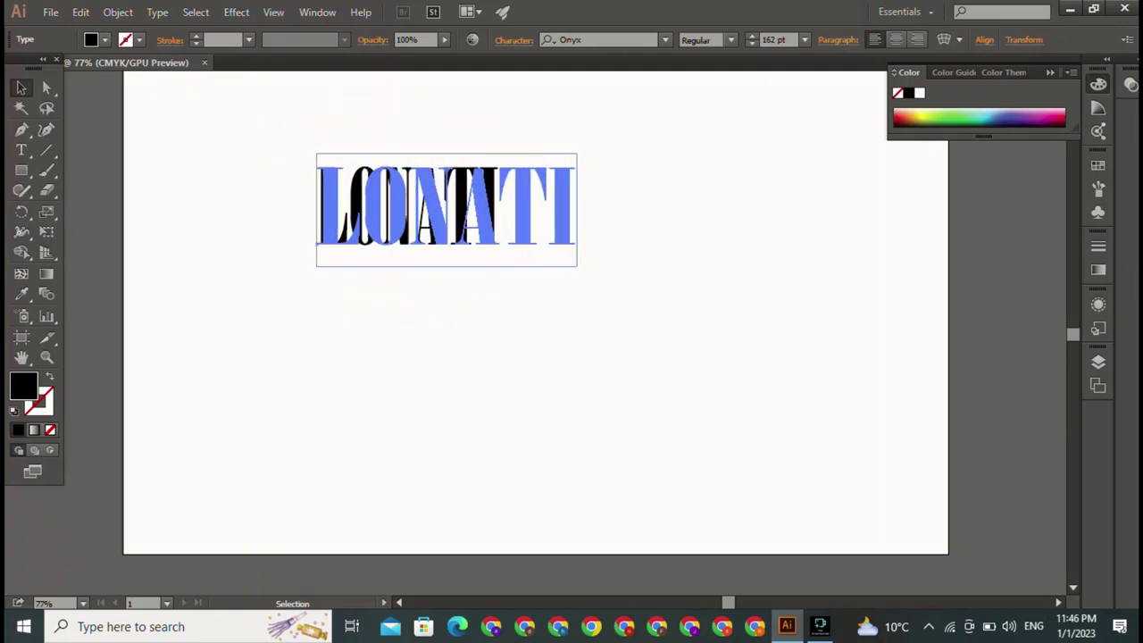
pyautogui.moveTo(509, 206); pyautogui.dragTo(509, 159)
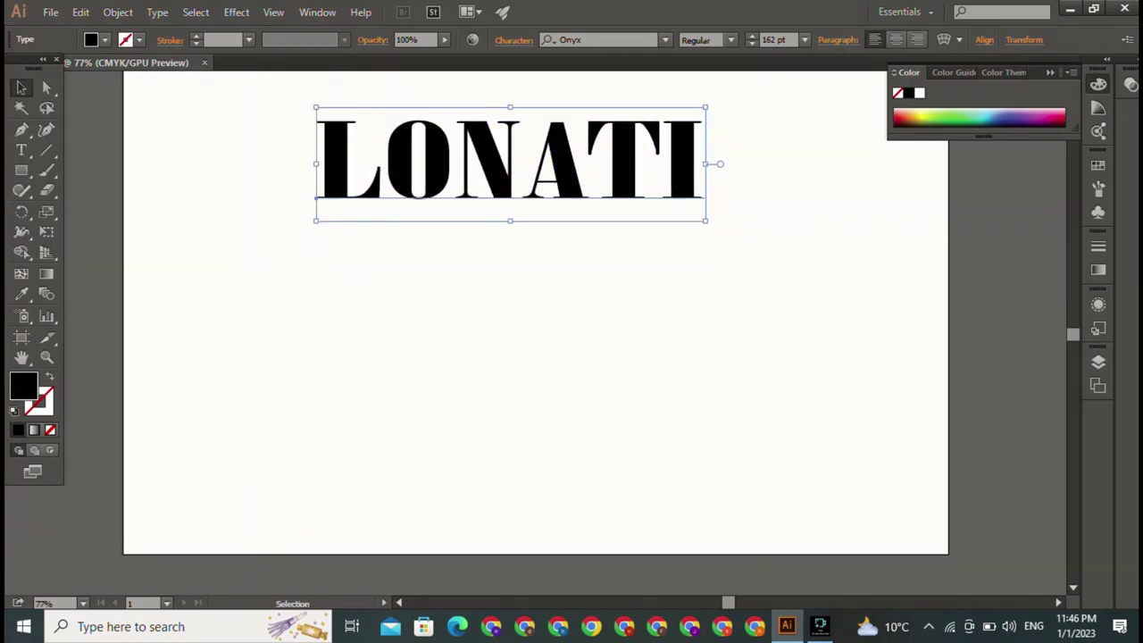
pyautogui.hotkey('ctrl', 'shift', 'a')
pyautogui.click(21, 130)
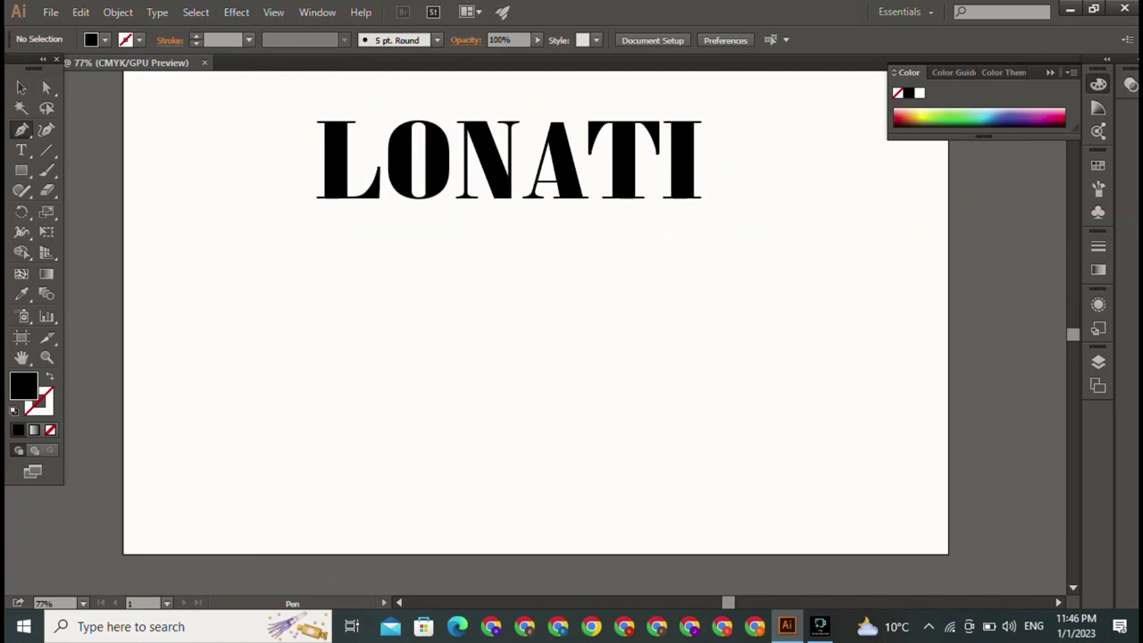
# Pen-draw a closed, filled black L-shaped bar below LONATI, then deselect it
pyautogui.click(306, 239)
pyautogui.click(305, 423)
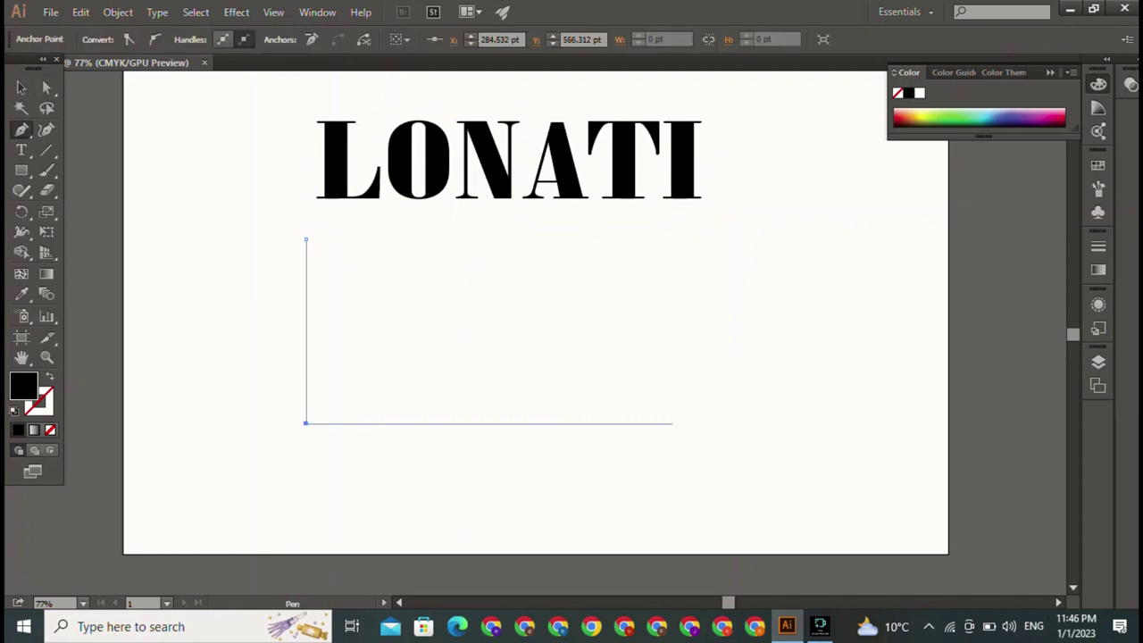
pyautogui.click(673, 423)
pyautogui.click(672, 393)
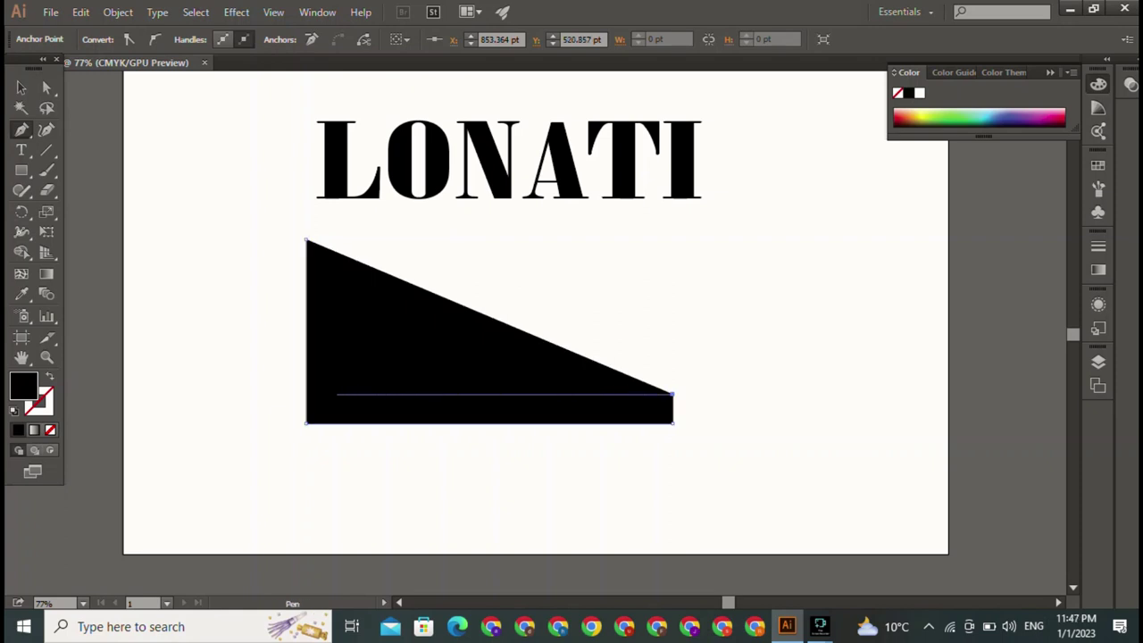
pyautogui.click(337, 394)
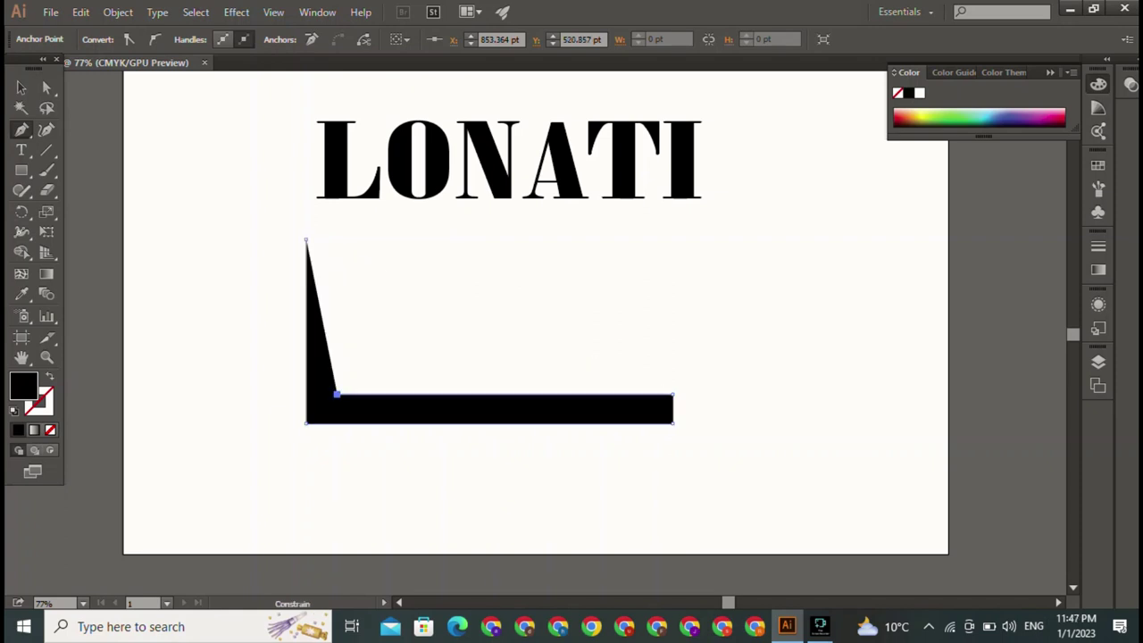
pyautogui.click(305, 239)
pyautogui.click(337, 239)
pyautogui.click(305, 239)
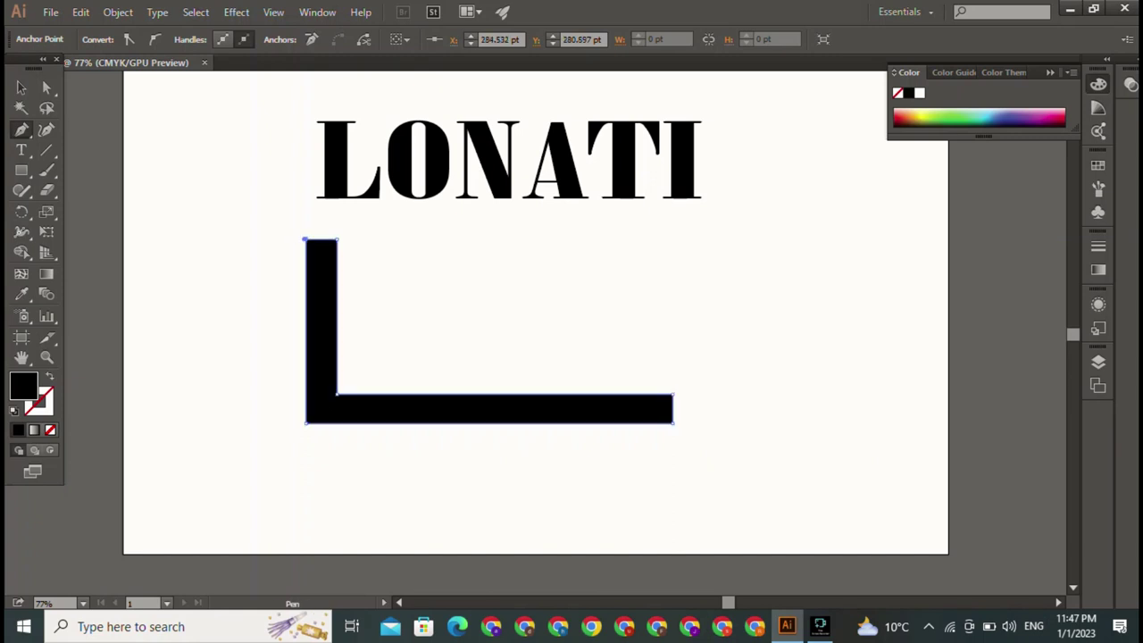
pyautogui.click(22, 86)
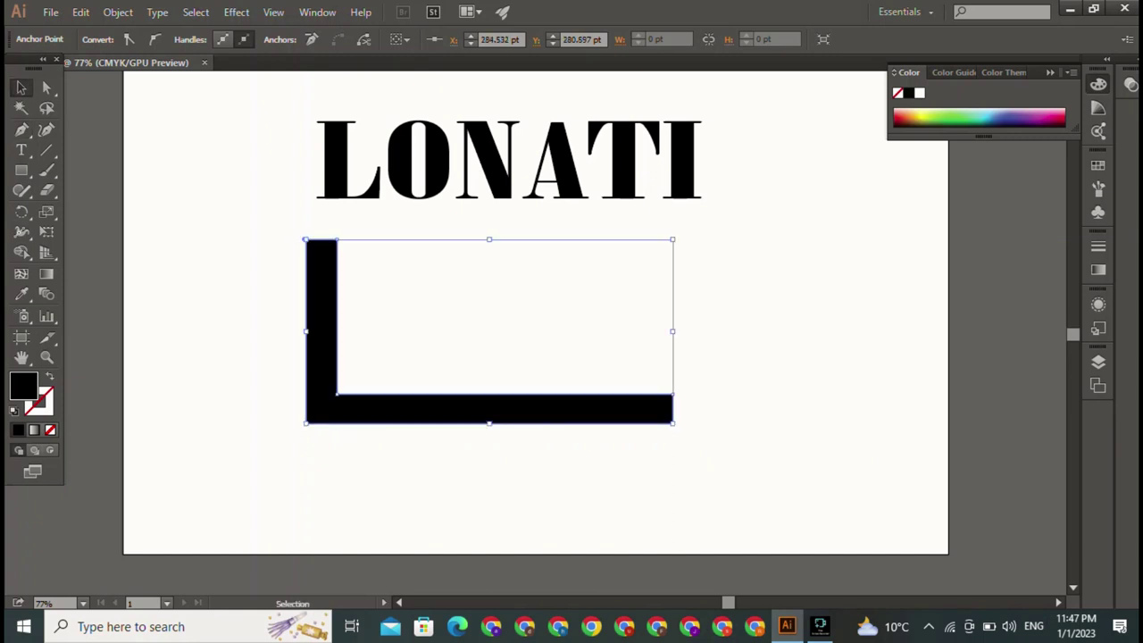
pyautogui.hotkey('ctrl', 'shift', 'a')
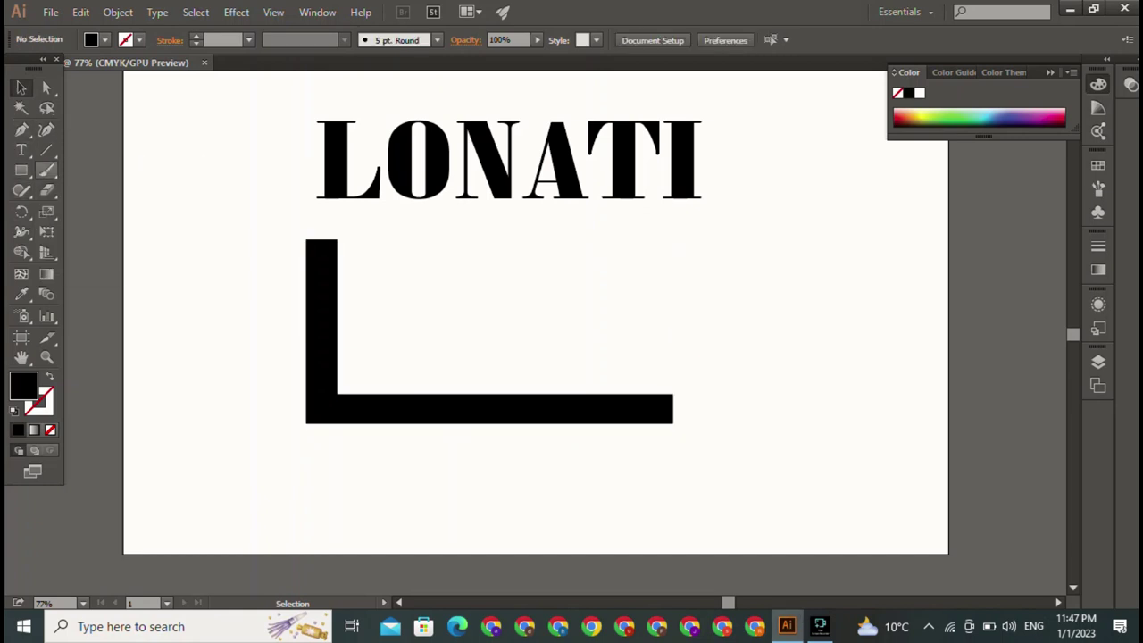
# Draw a large black circle in the L's corner and centre a smaller circle on it
pyautogui.click(22, 170)
pyautogui.click(96, 210)
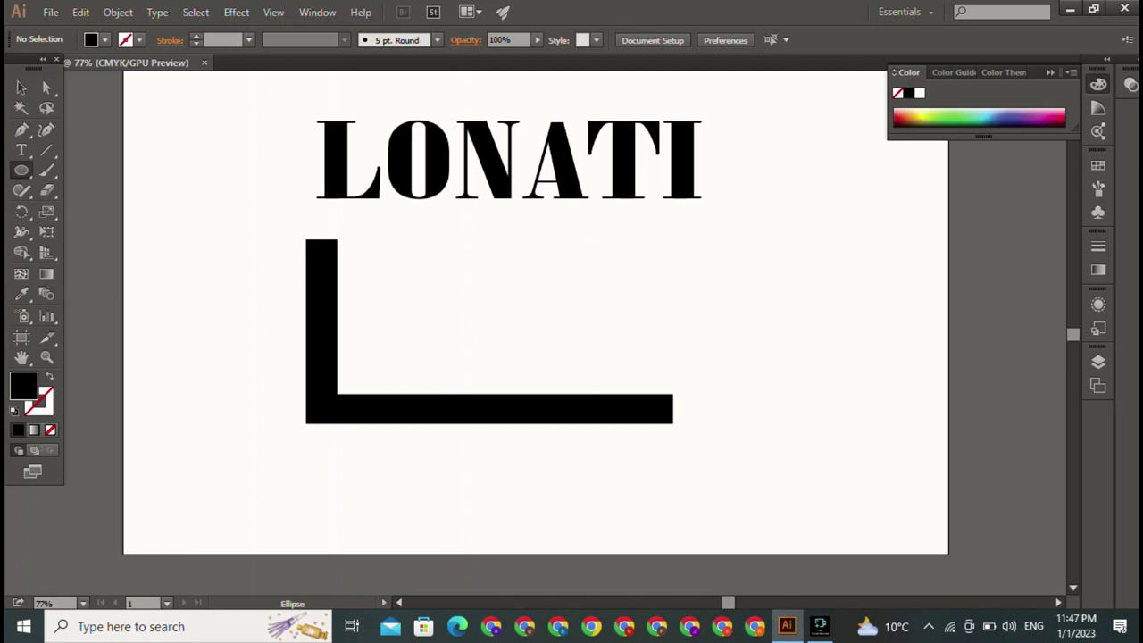
pyautogui.moveTo(359, 259); pyautogui.dragTo(489, 389)
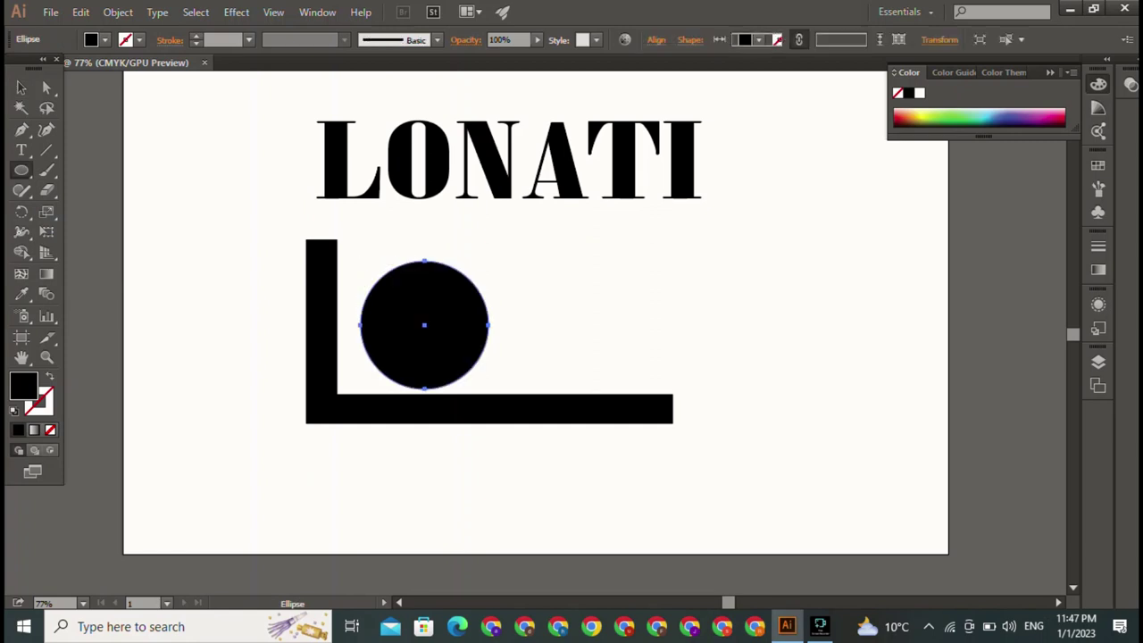
pyautogui.moveTo(429, 317); pyautogui.dragTo(419, 322)
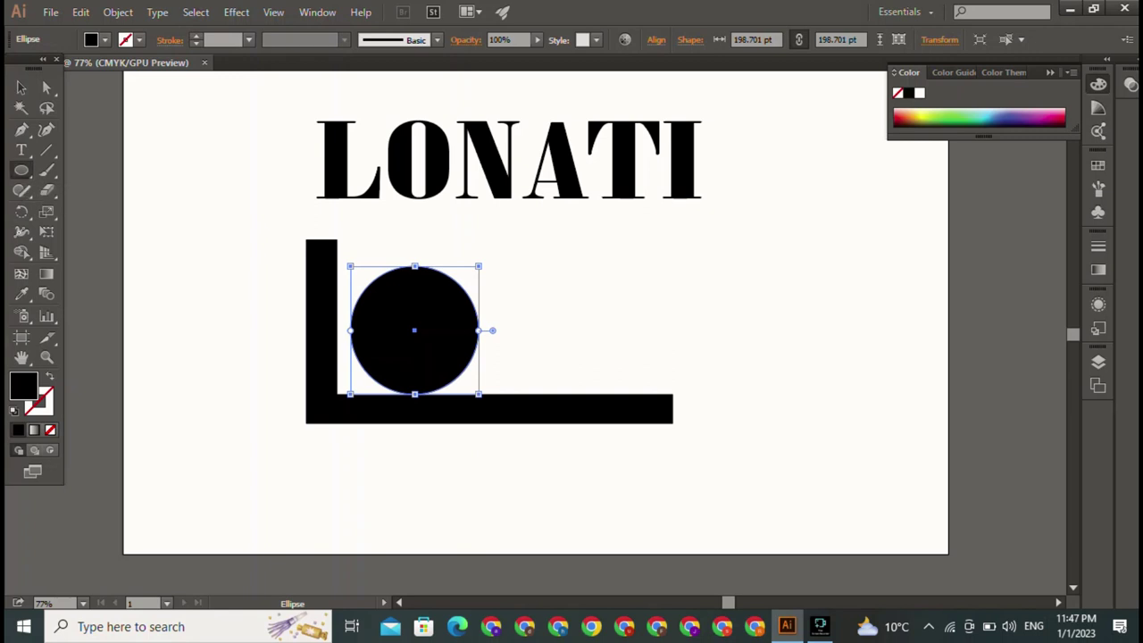
pyautogui.moveTo(188, 250); pyautogui.dragTo(272, 332)
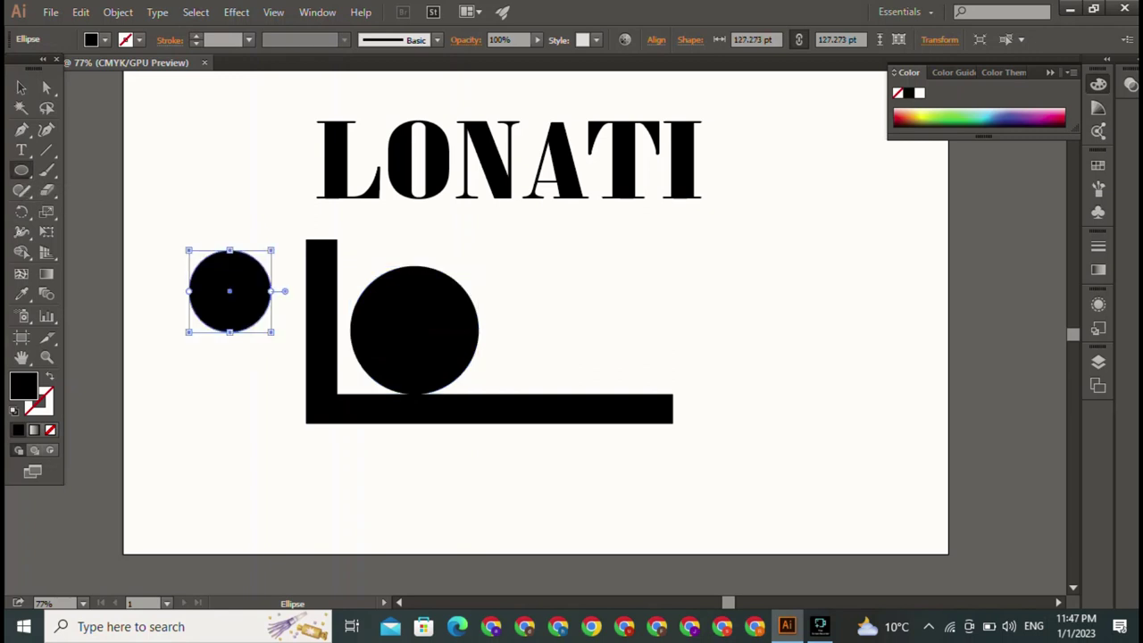
pyautogui.moveTo(230, 290); pyautogui.dragTo(414, 331)
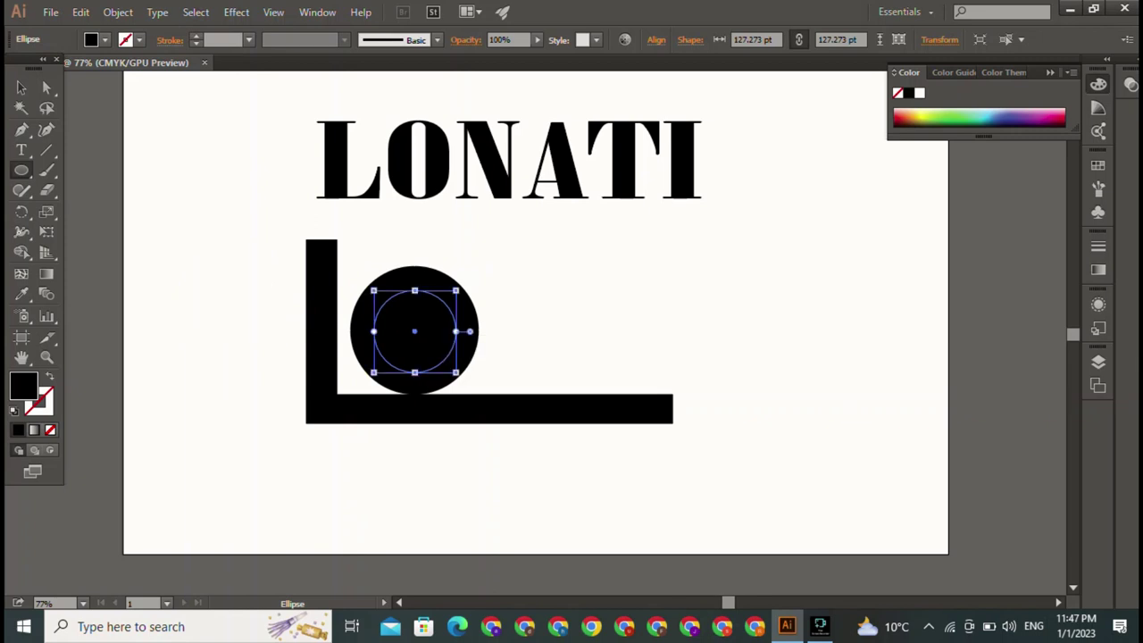
# Delete the inner circle with Shape Builder, leaving a single compound ring
pyautogui.click(21, 86)
pyautogui.keyDown('shift'); pyautogui.click(444, 310); pyautogui.keyUp('shift')
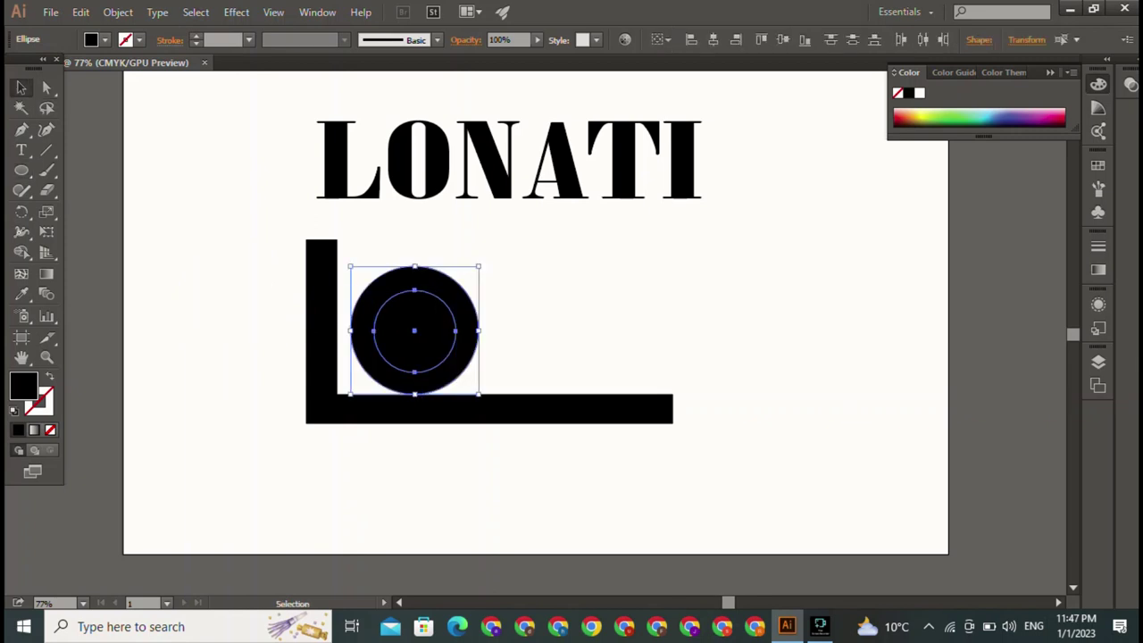
pyautogui.hotkey('ctrl', 'shift', 'a')
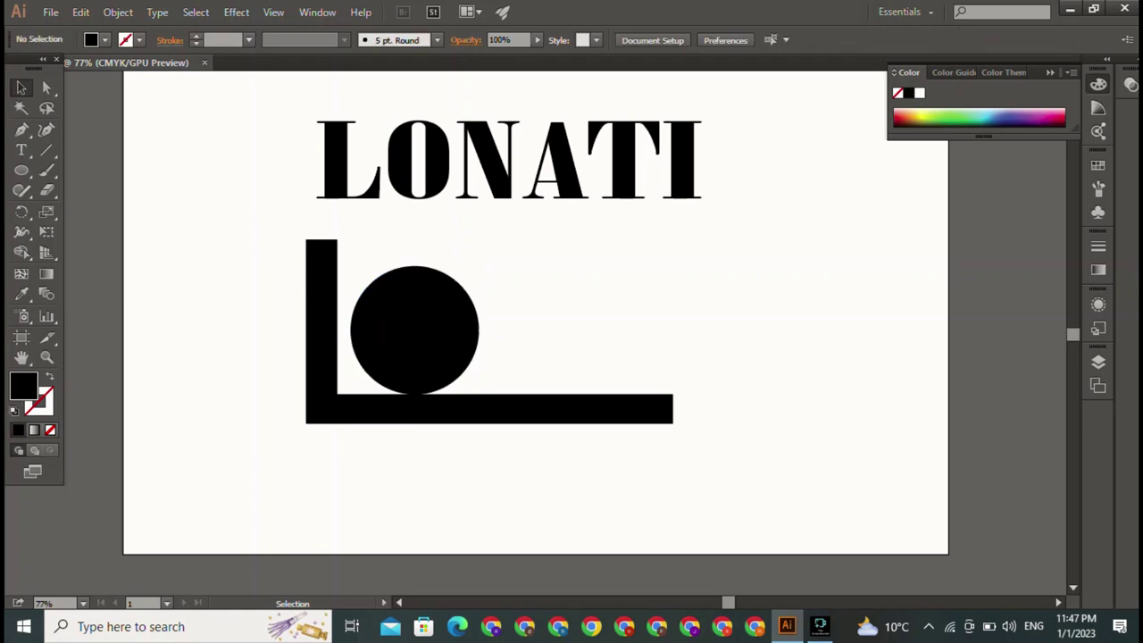
pyautogui.click(453, 301)
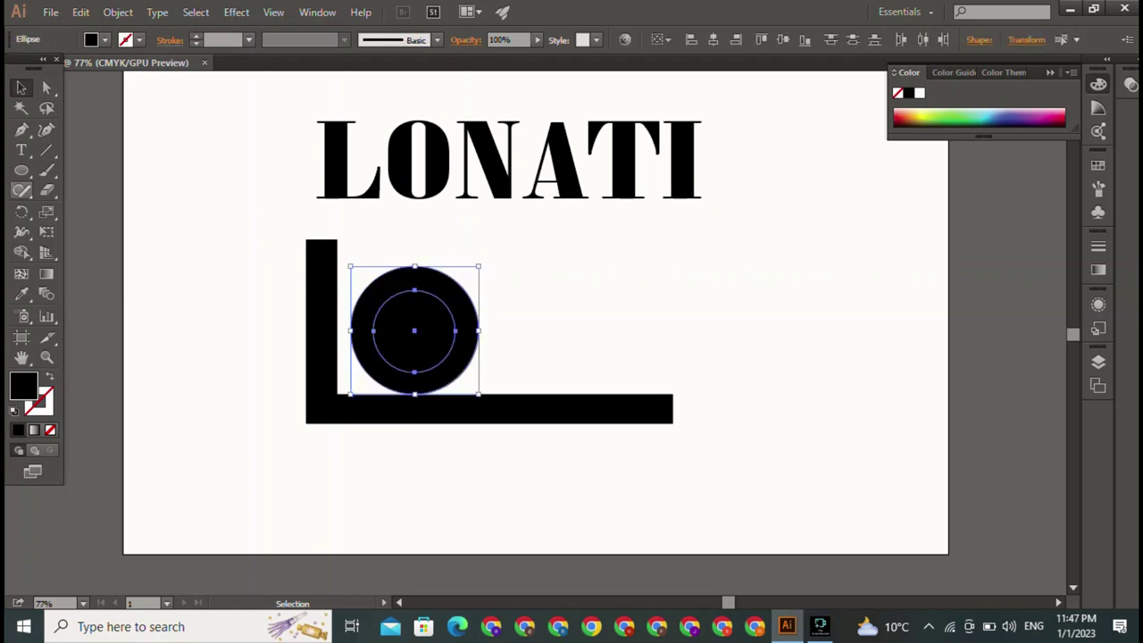
pyautogui.click(21, 252)
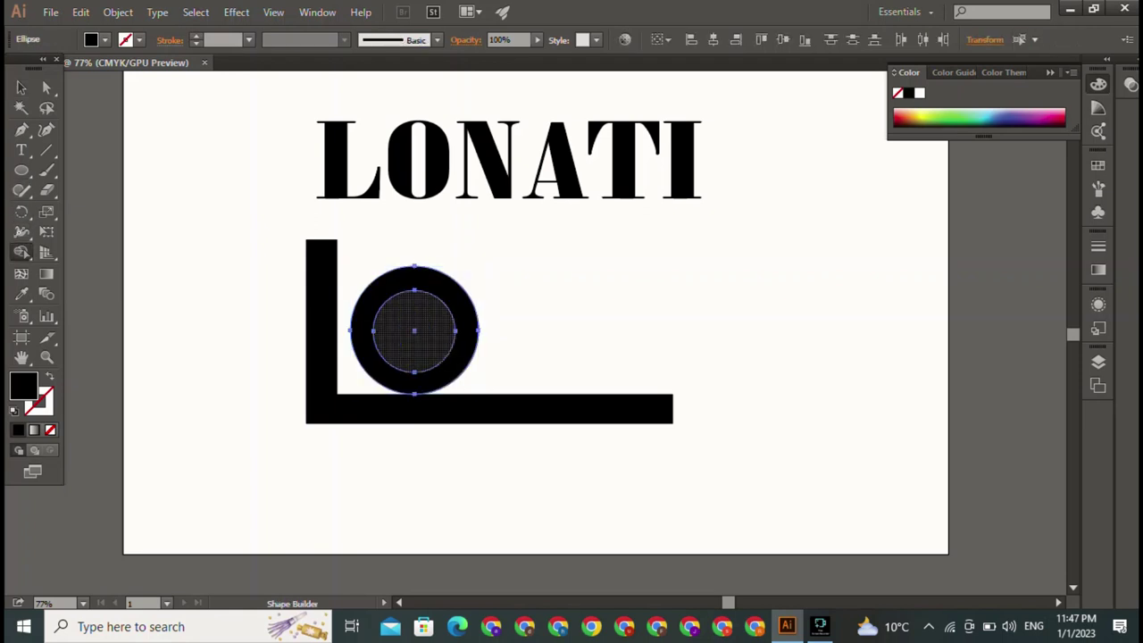
pyautogui.keyDown('alt'); pyautogui.click(415, 331); pyautogui.keyUp('alt')
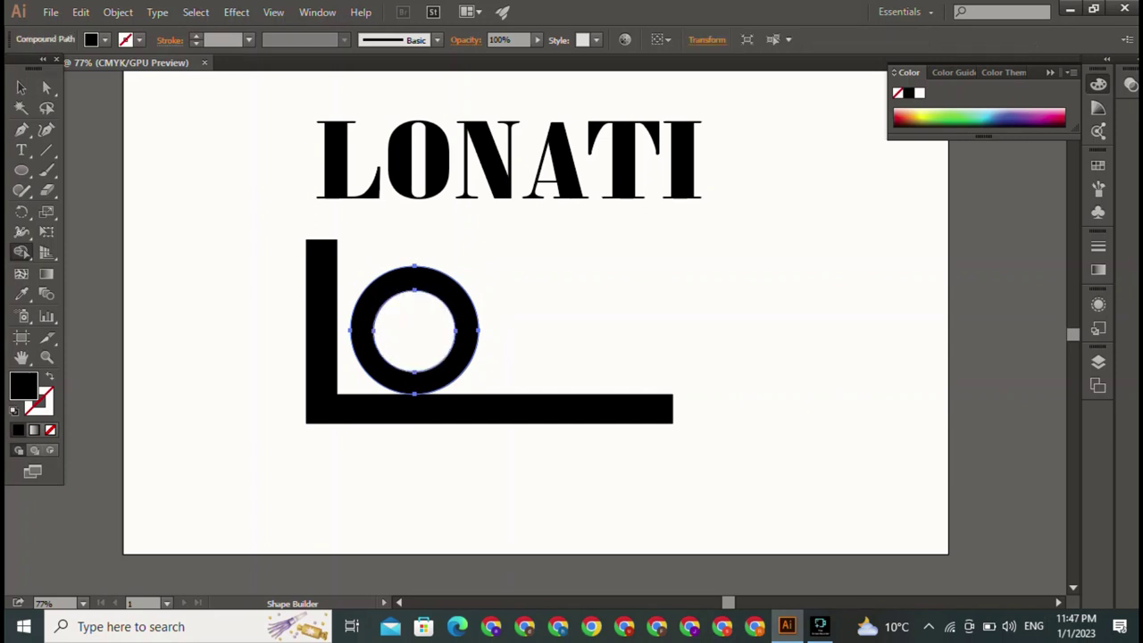
pyautogui.press('v')
pyautogui.hotkey('ctrl', 'shift', 'a')
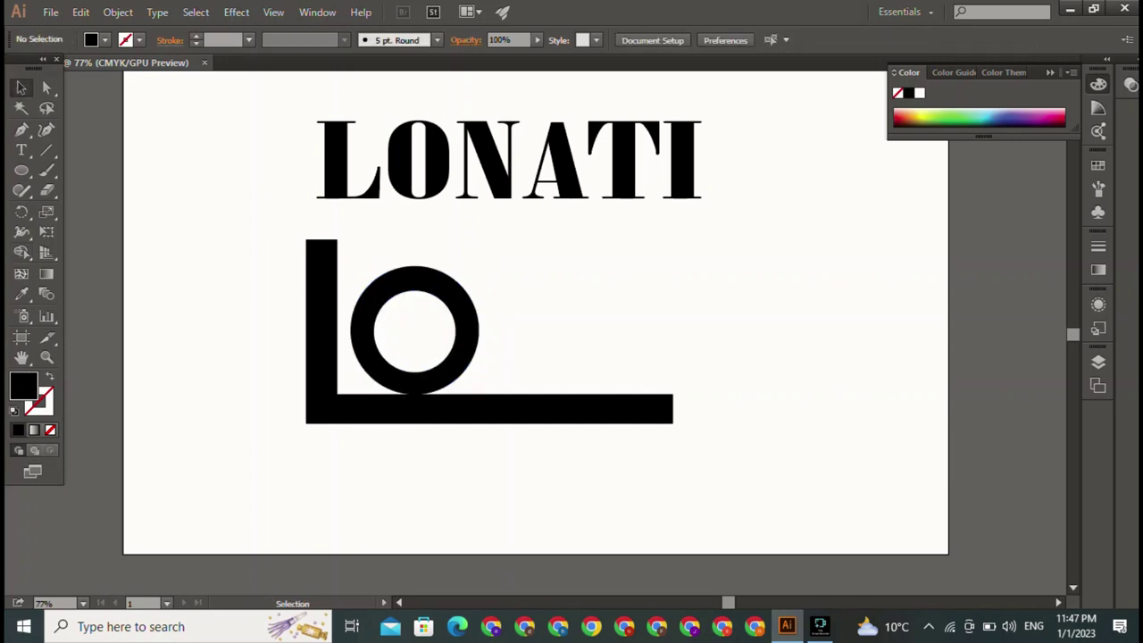
pyautogui.click(361, 331)
pyautogui.hotkey('ctrl', 'shift', 'a')
# Pen-draw the bowtie's corners left of the L, retrying the misplaced bottom-right corner
pyautogui.click(509, 161)
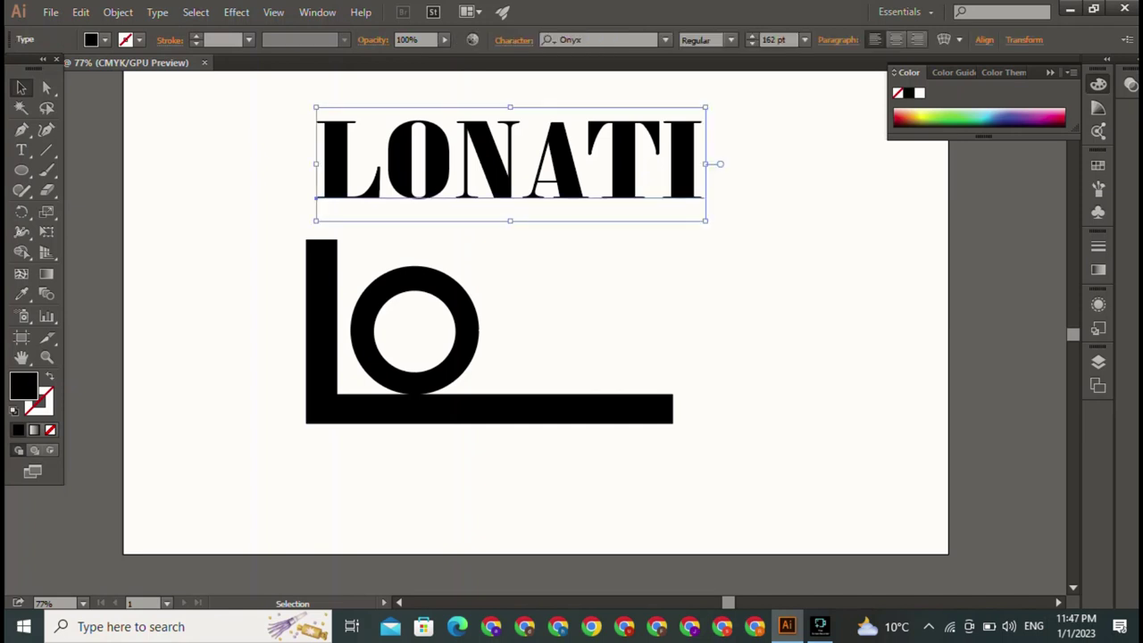
pyautogui.hotkey('ctrl', 'shift', 'a')
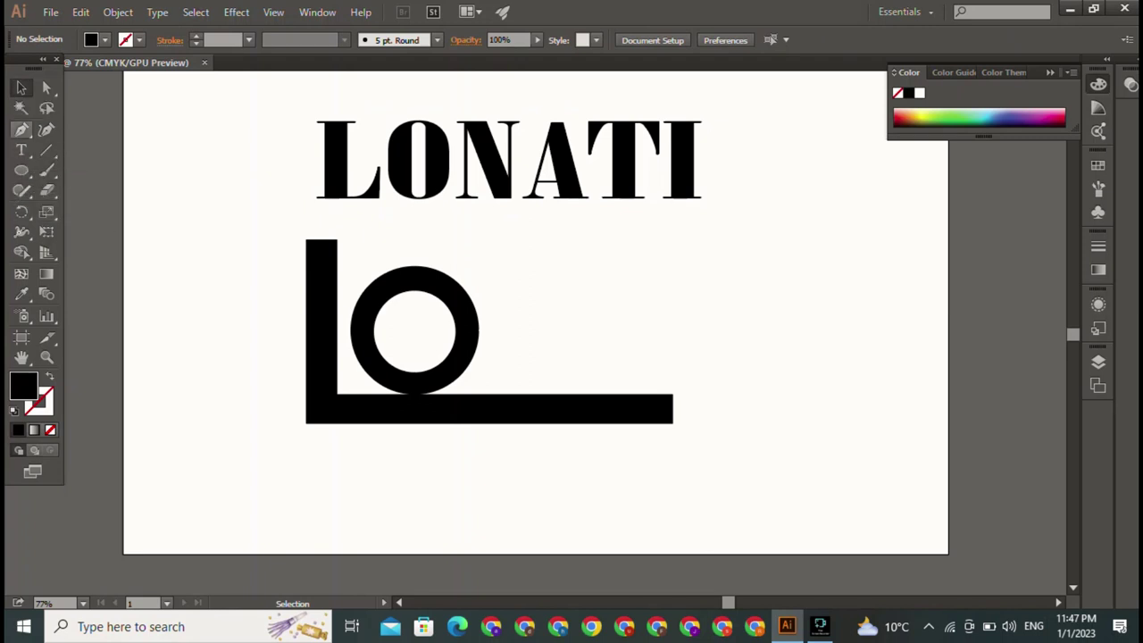
pyautogui.click(22, 130)
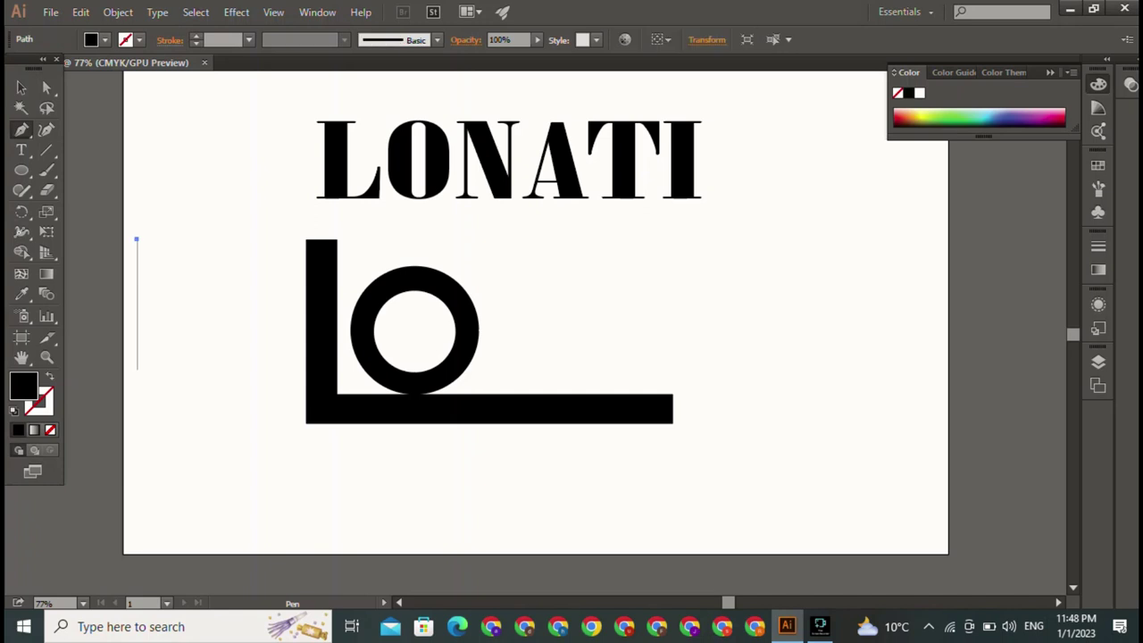
pyautogui.click(136, 369)
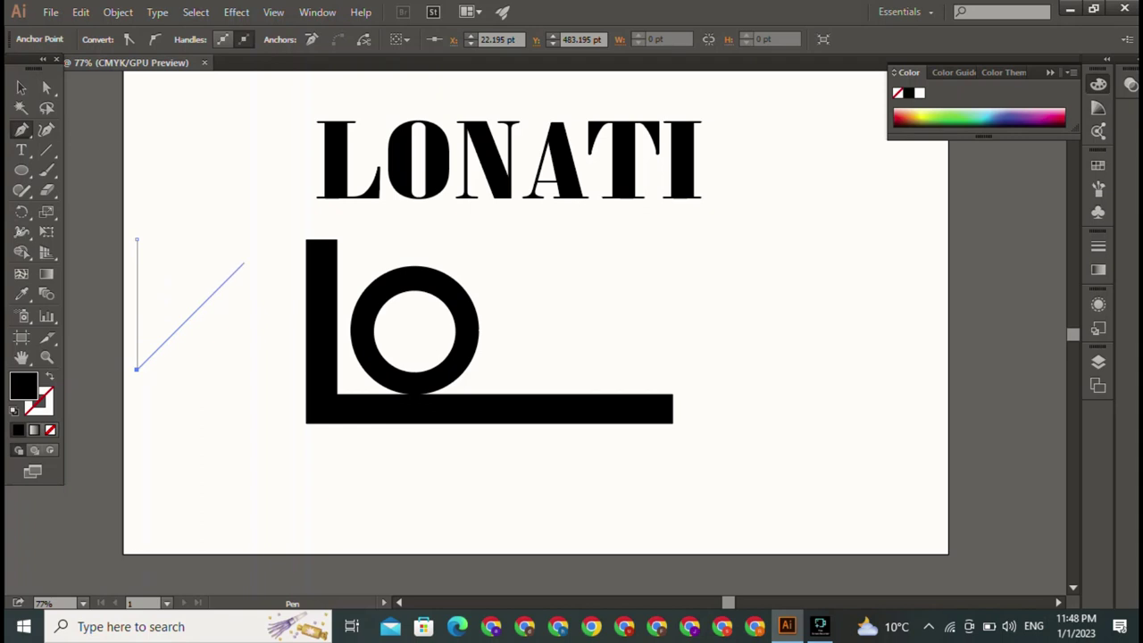
pyautogui.click(266, 239)
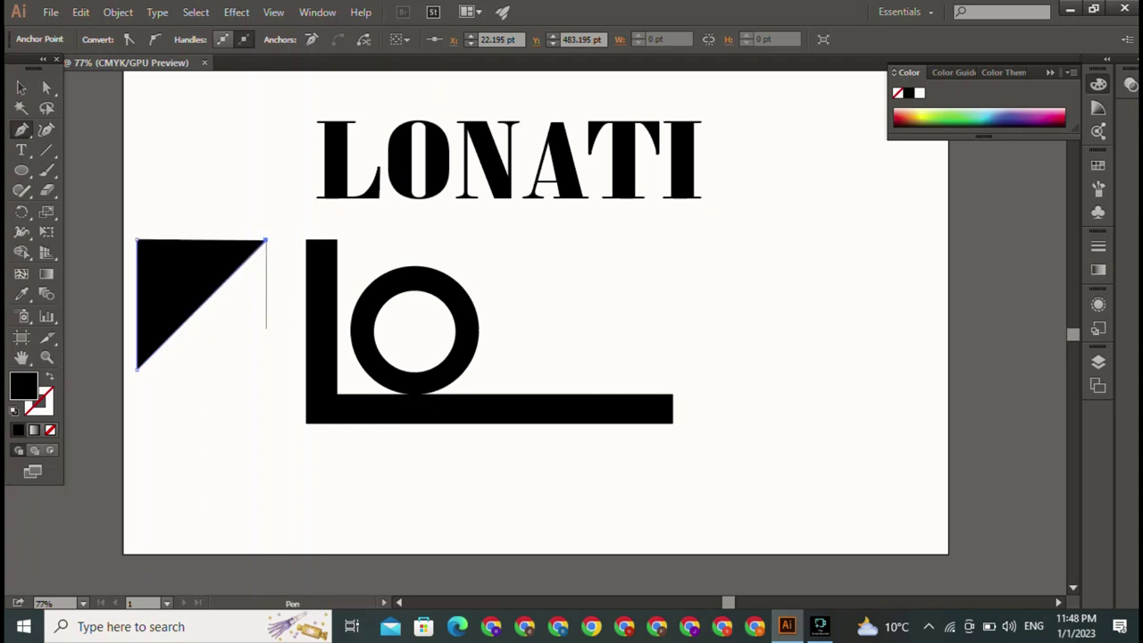
pyautogui.click(266, 359)
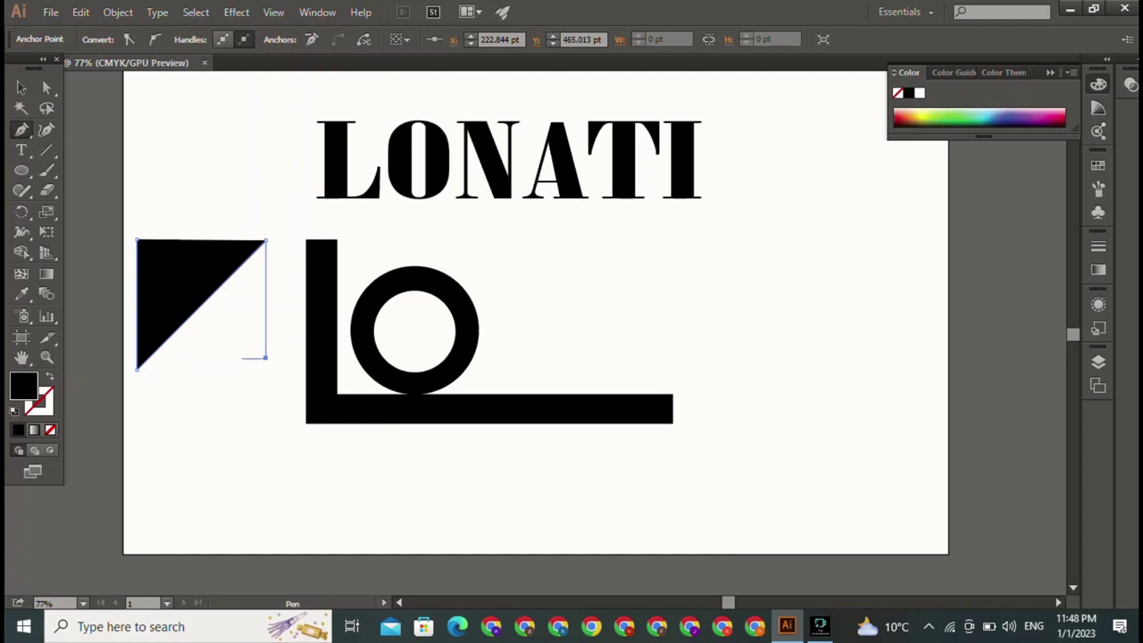
pyautogui.hotkey('ctrl', 'z')
pyautogui.click(265, 373)
pyautogui.hotkey('ctrl', 'z')
pyautogui.click(266, 364)
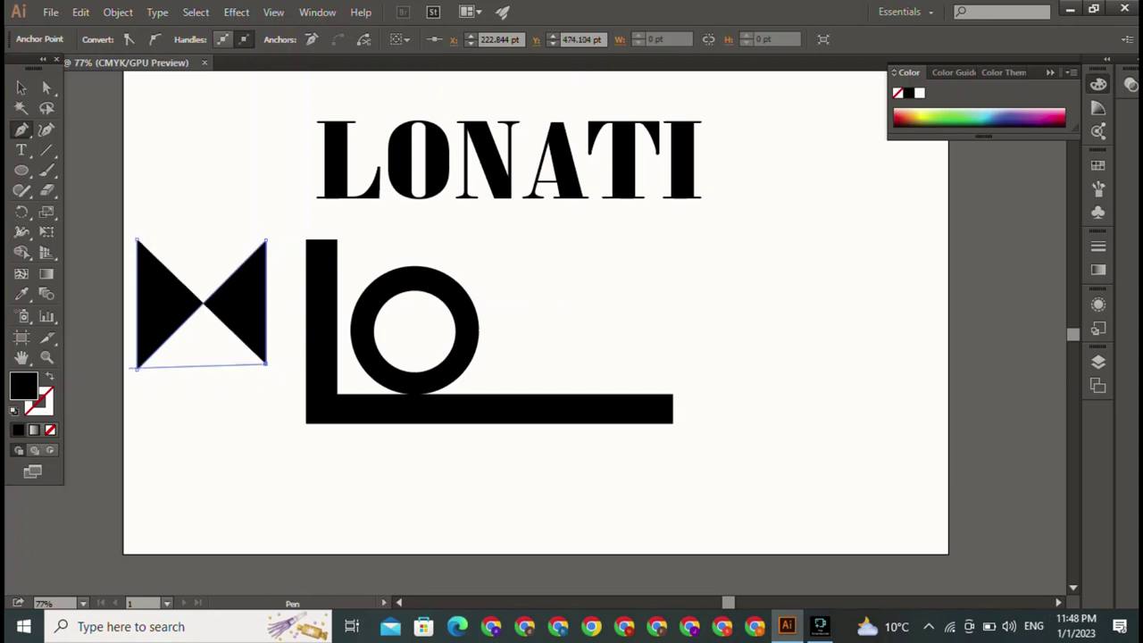
pyautogui.click(137, 367)
# Redo the bowtie's right-hand corners and close the path at its first point
pyautogui.hotkey('ctrl', 'z')
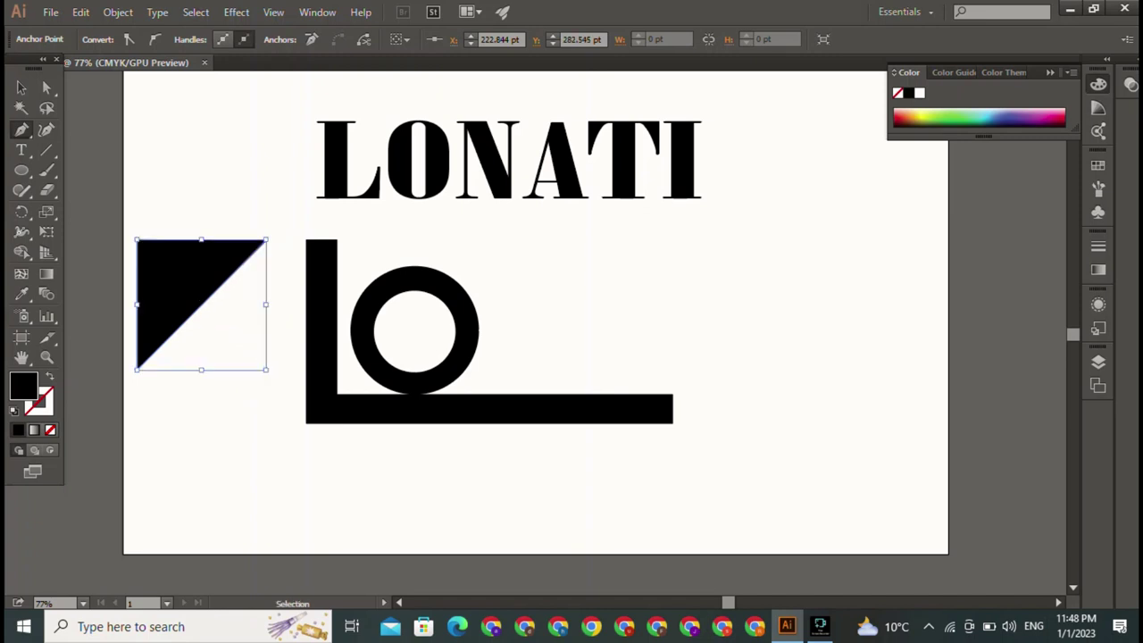
pyautogui.hotkey('ctrl', 'z')
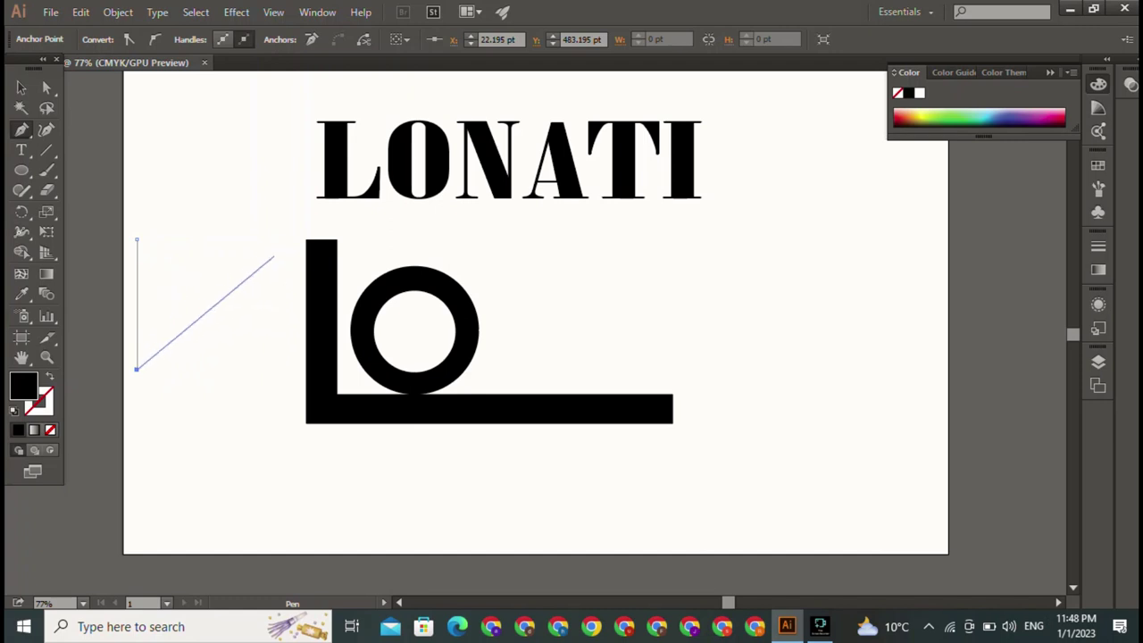
pyautogui.click(264, 243)
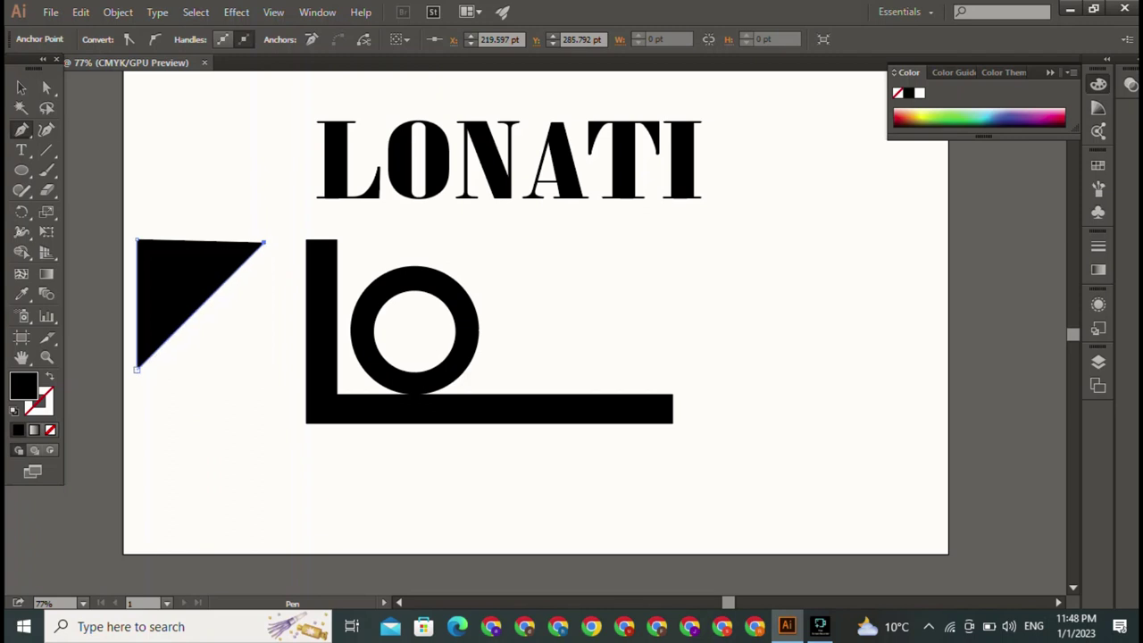
pyautogui.click(264, 374)
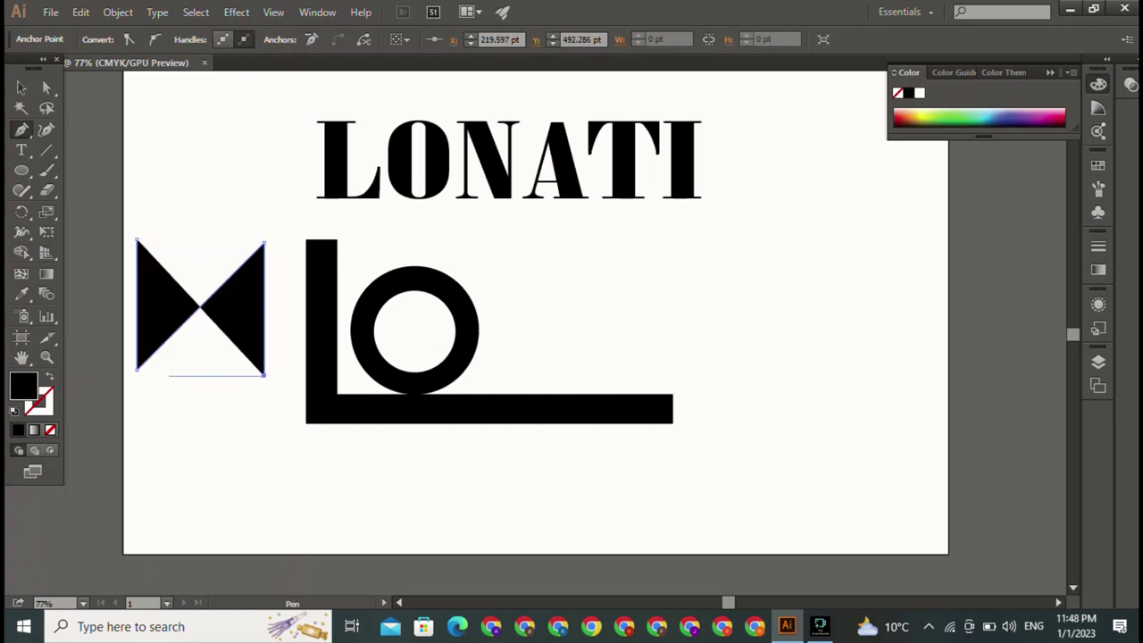
pyautogui.hotkey('ctrl', 'z')
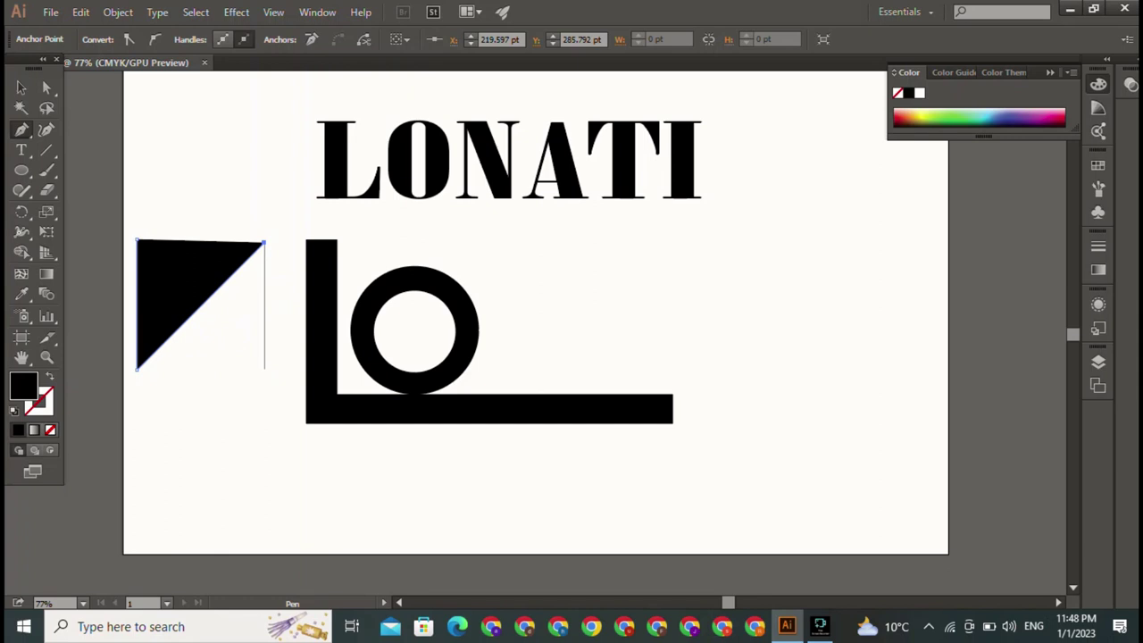
pyautogui.click(264, 368)
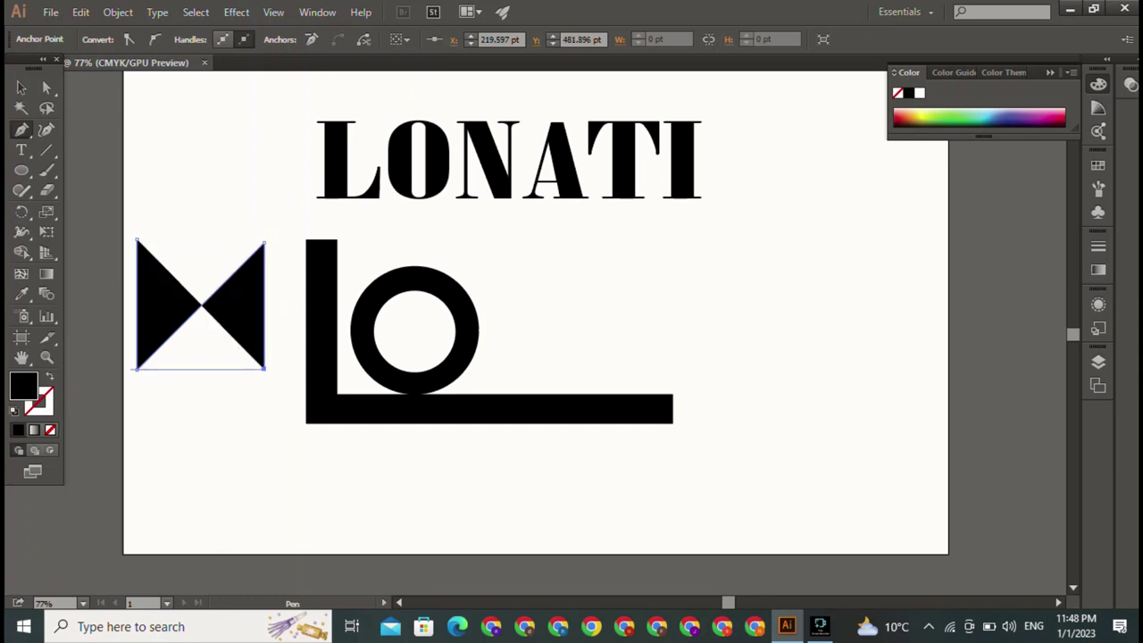
pyautogui.click(136, 239)
# Move the bowtie beside the O, shrink it slightly and lower it onto the bar
pyautogui.press('v')
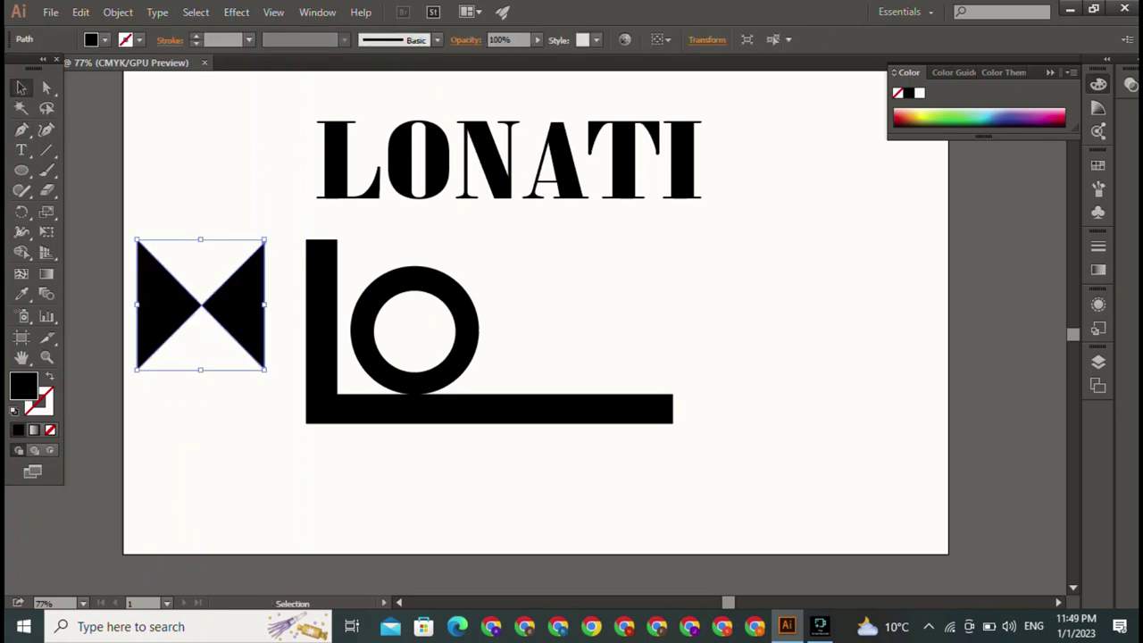
pyautogui.moveTo(178, 286); pyautogui.dragTo(524, 306)
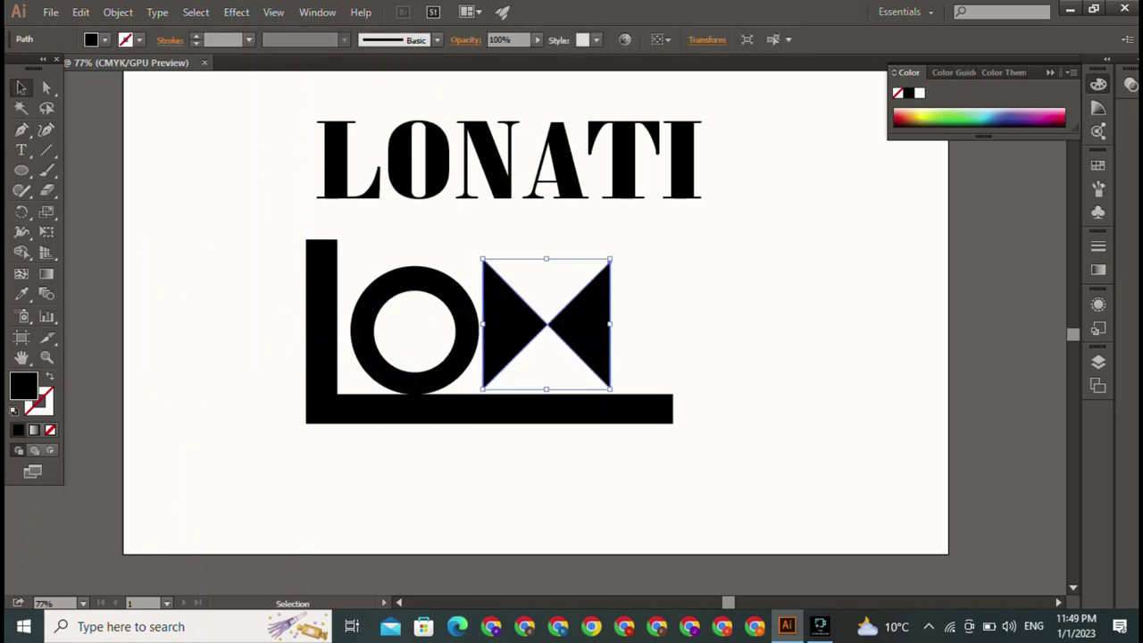
pyautogui.keyDown('shift'); pyautogui.click(546, 323); pyautogui.keyUp('shift')
pyautogui.moveTo(610, 387); pyautogui.dragTo(599, 376)
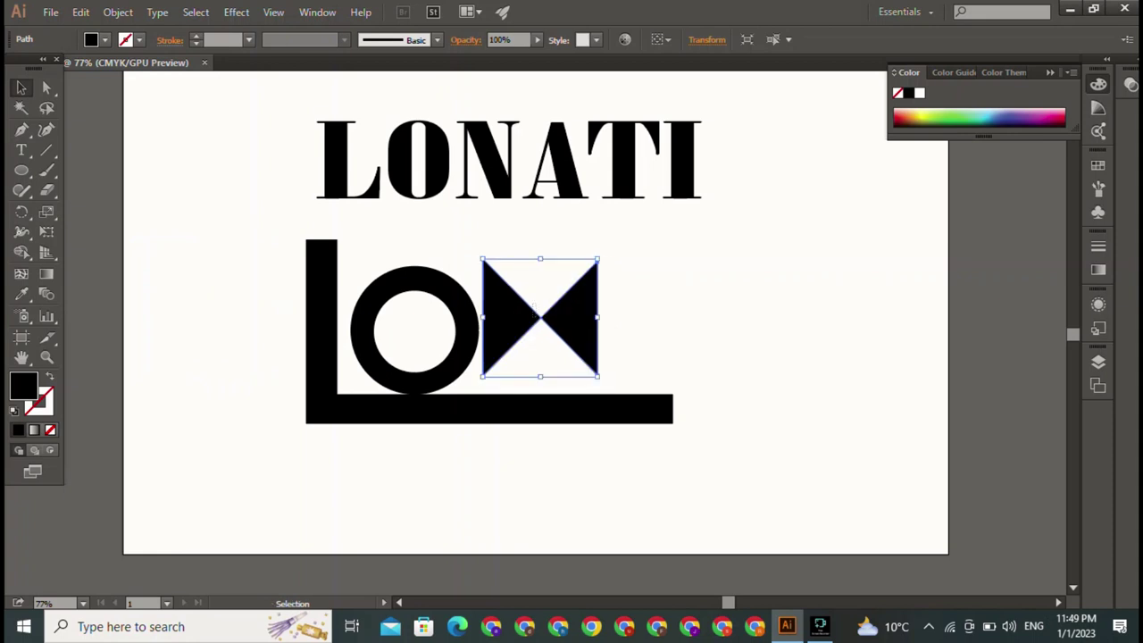
pyautogui.moveTo(523, 317); pyautogui.dragTo(523, 337)
pyautogui.hotkey('ctrl', 'shift', 'a')
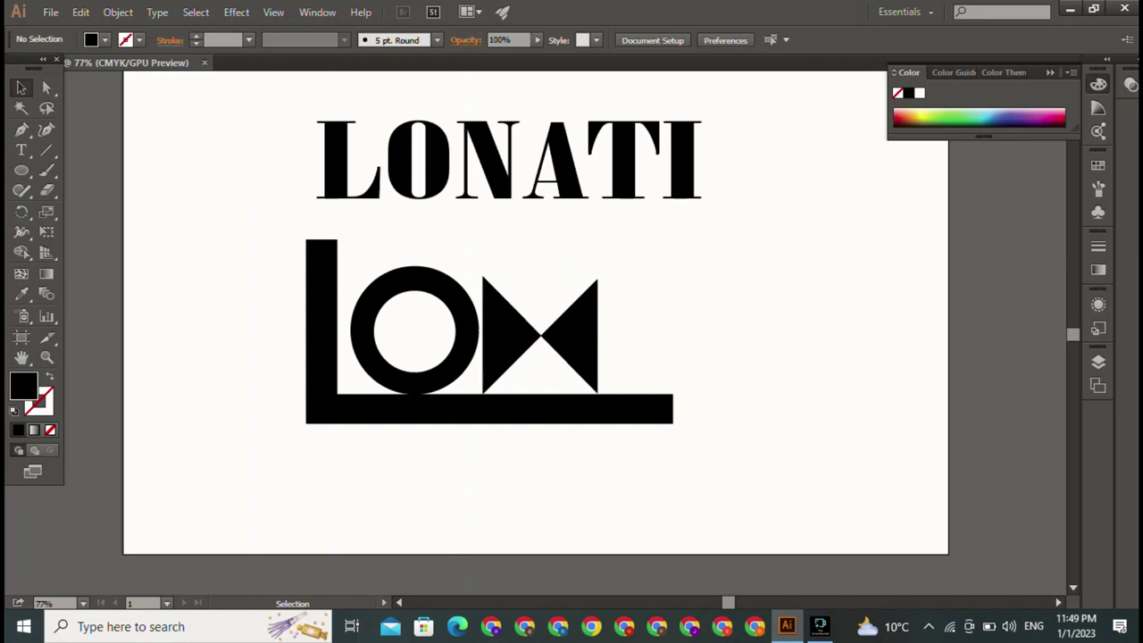
# Scale down the O ring and bowtie, placing the bowtie right next to the O
pyautogui.click(414, 279)
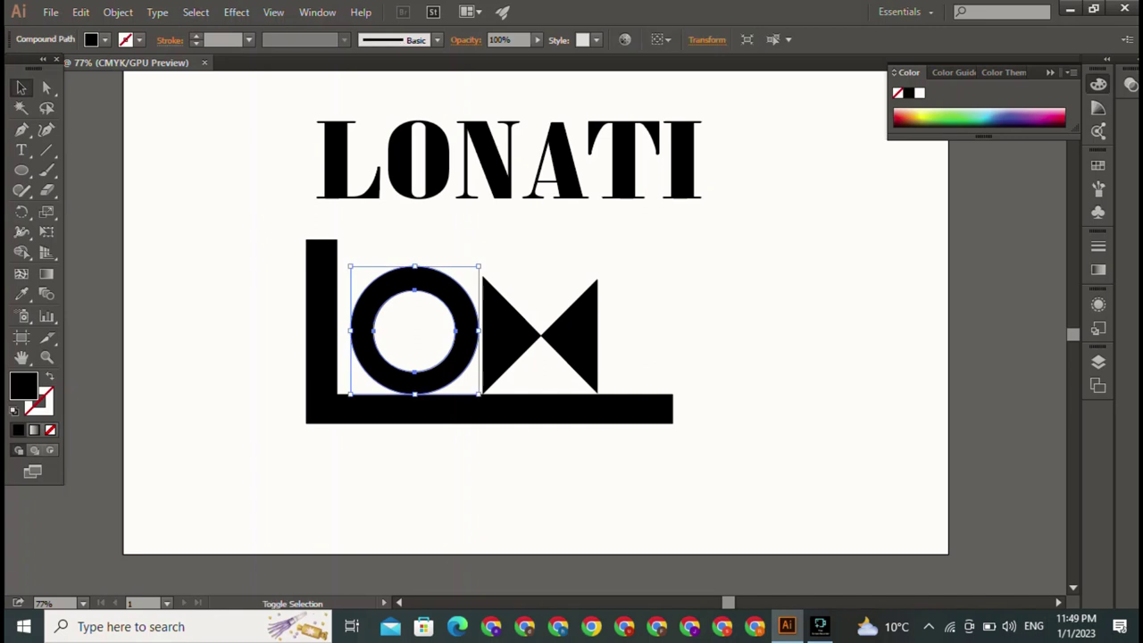
pyautogui.moveTo(479, 266); pyautogui.dragTo(449, 294)
pyautogui.hotkey('ctrl', 'shift', 'a')
pyautogui.click(539, 336)
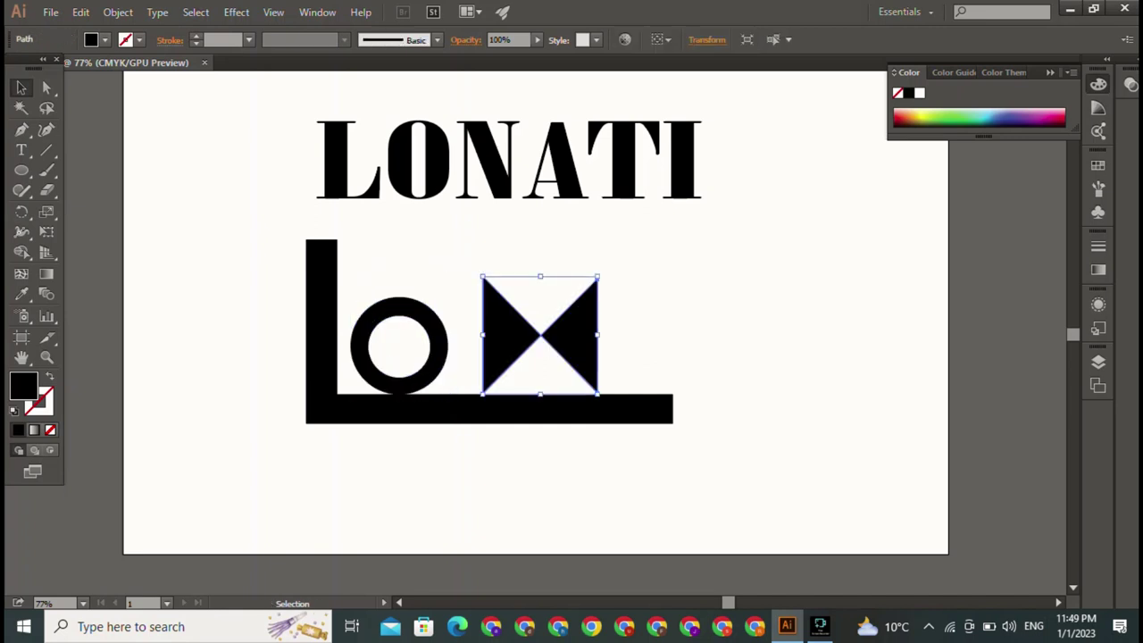
pyautogui.moveTo(597, 279); pyautogui.dragTo(567, 306)
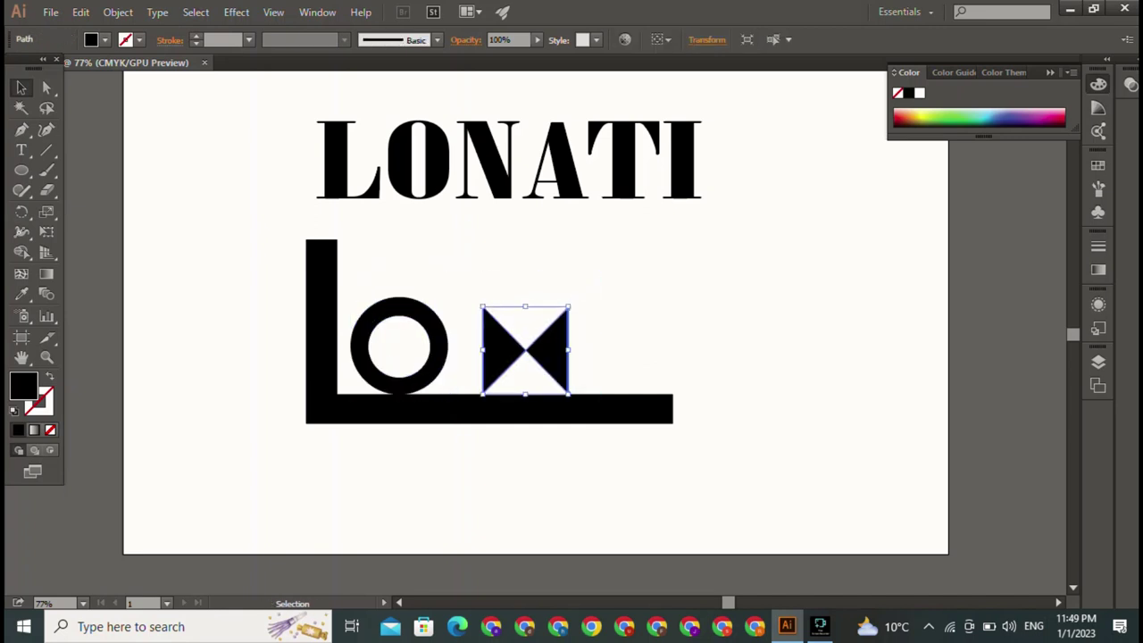
pyautogui.moveTo(535, 348); pyautogui.dragTo(511, 348)
pyautogui.hotkey('ctrl', 'shift', 'a')
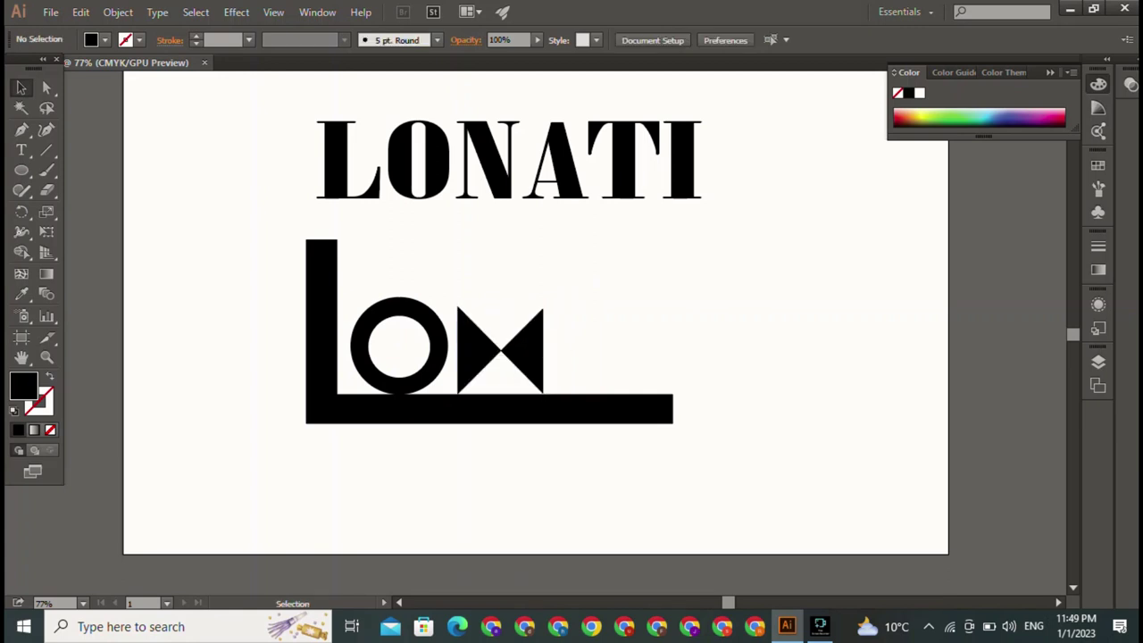
# Pen-draw a tall, narrow bowtie near the artboard's top-left
pyautogui.click(22, 130)
pyautogui.click(22, 129)
pyautogui.click(137, 136)
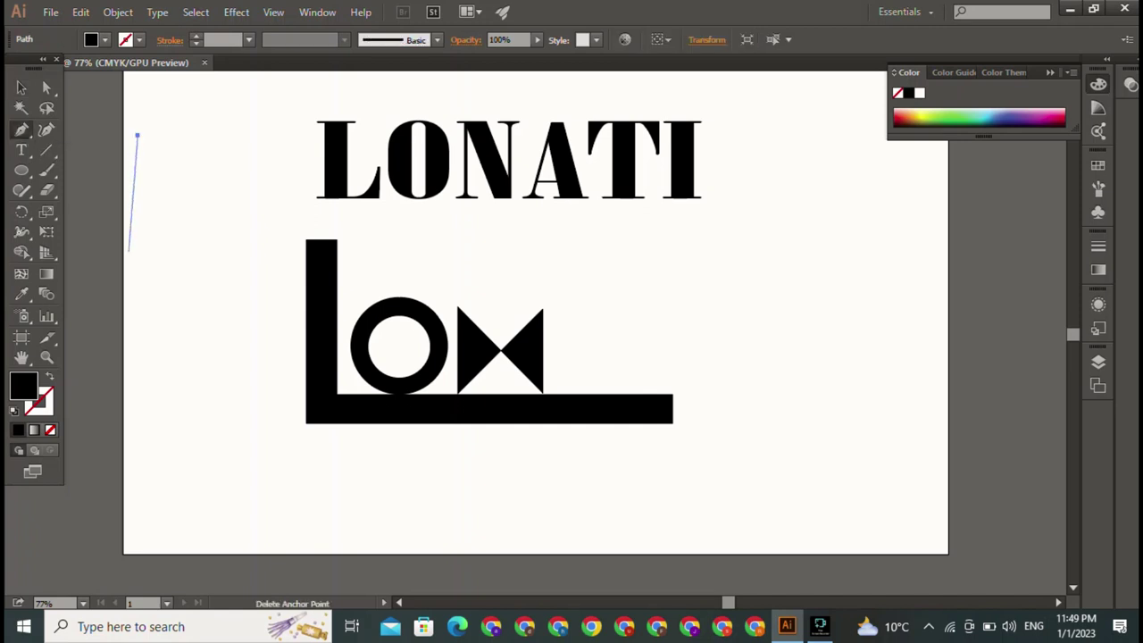
pyautogui.keyDown('shift'); pyautogui.click(138, 299); pyautogui.keyUp('shift')
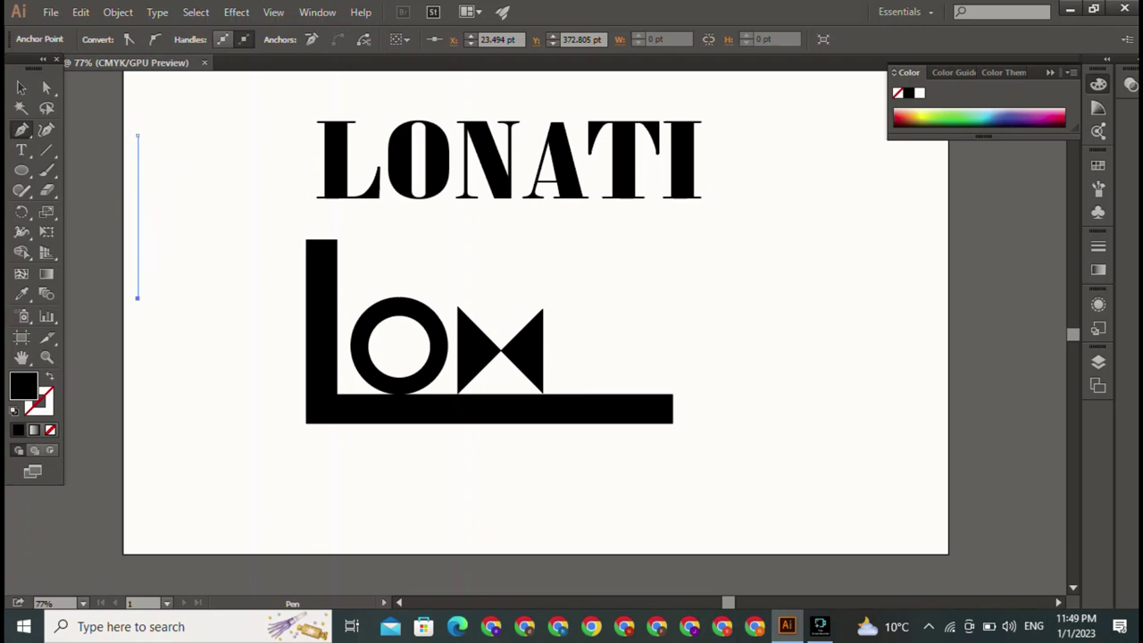
pyautogui.click(188, 136)
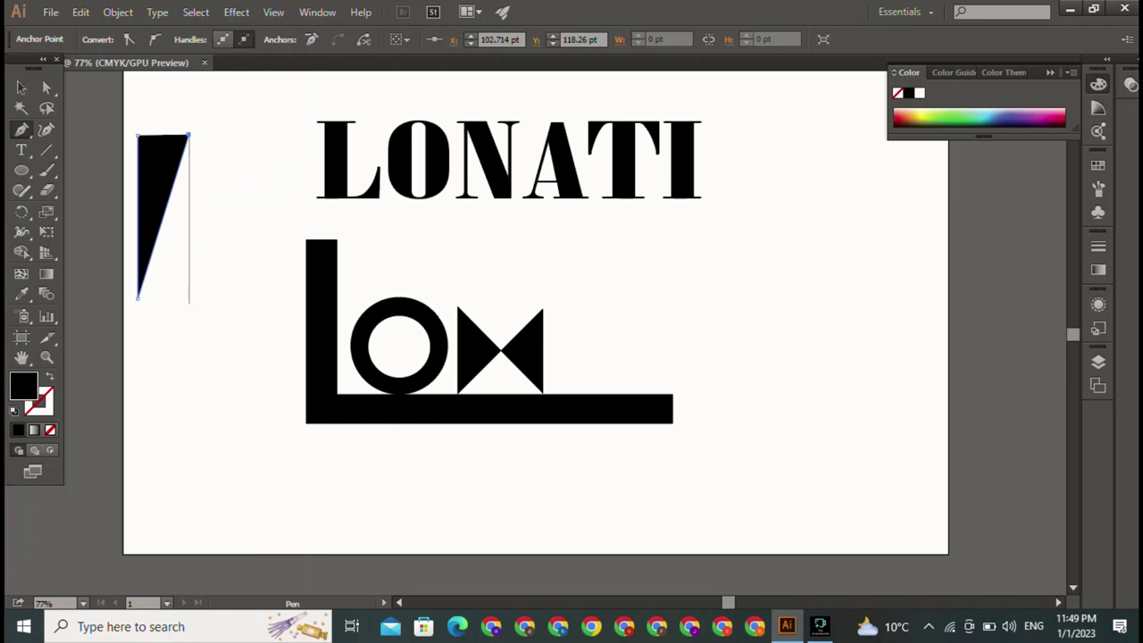
pyautogui.click(188, 302)
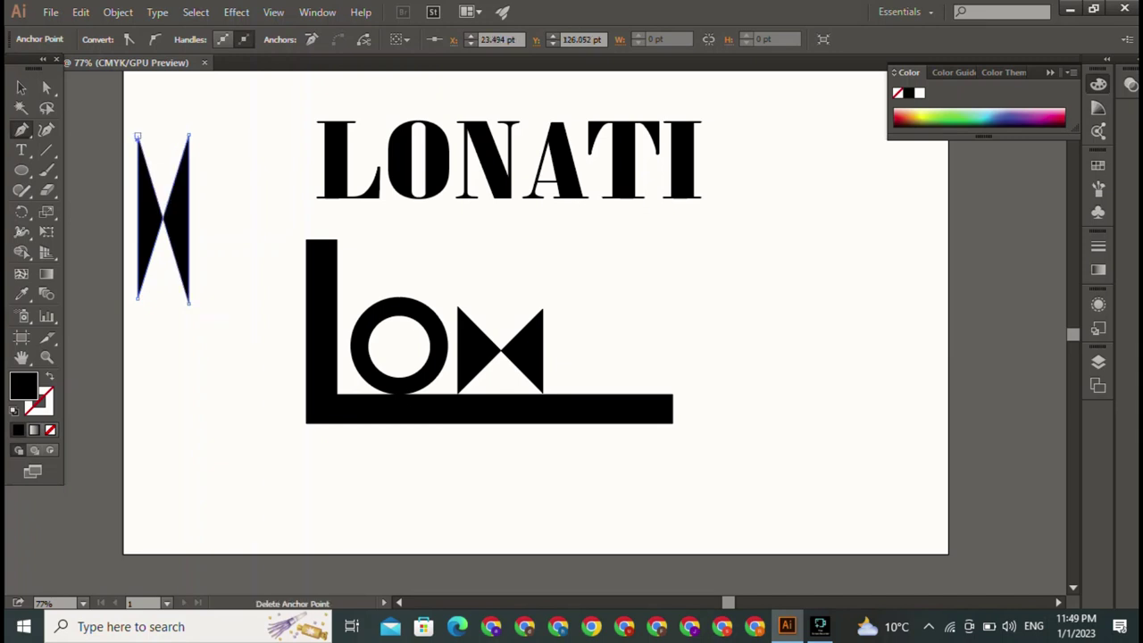
pyautogui.press('ctrl')
# Add a vertical line through the bowtie's centre and move both right of the logo
pyautogui.click(158, 135)
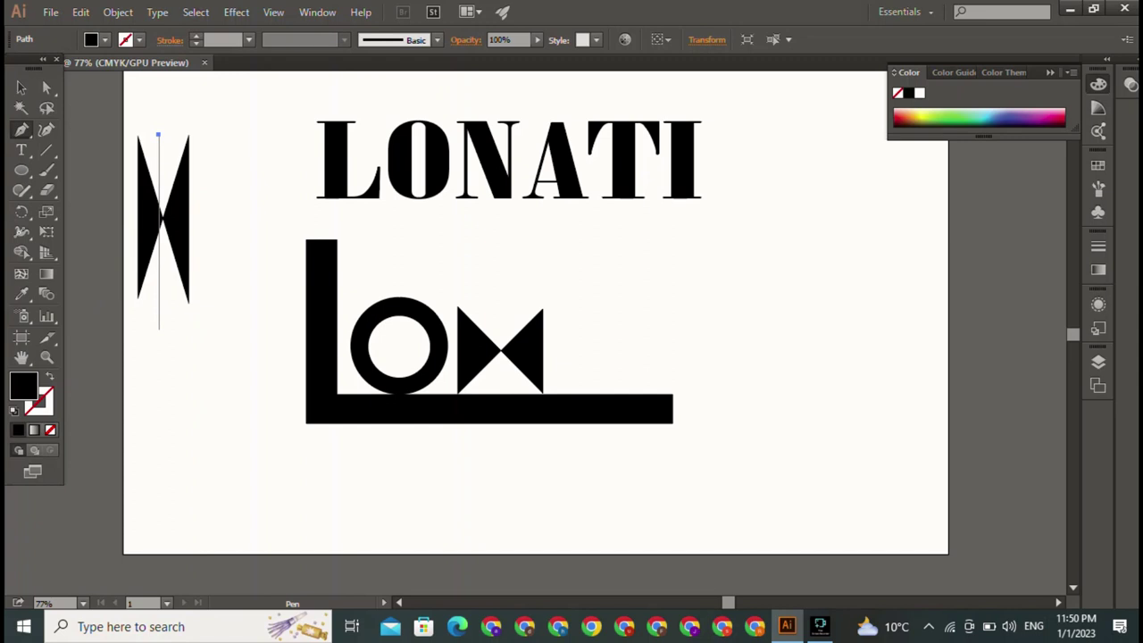
pyautogui.click(158, 299)
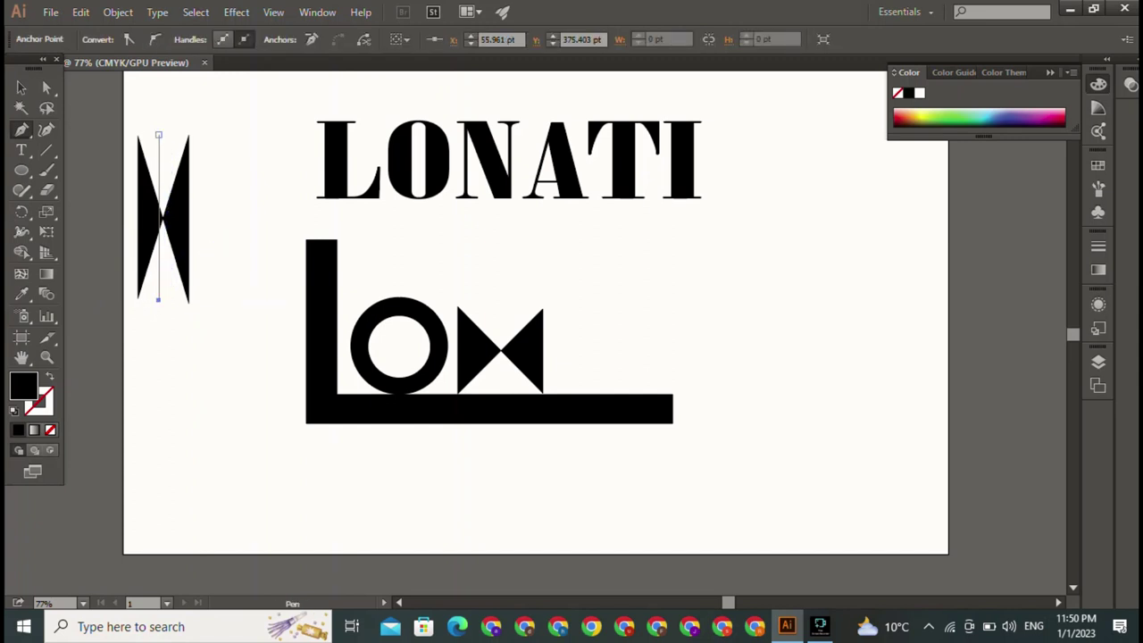
pyautogui.press('Escape')
pyautogui.press('v')
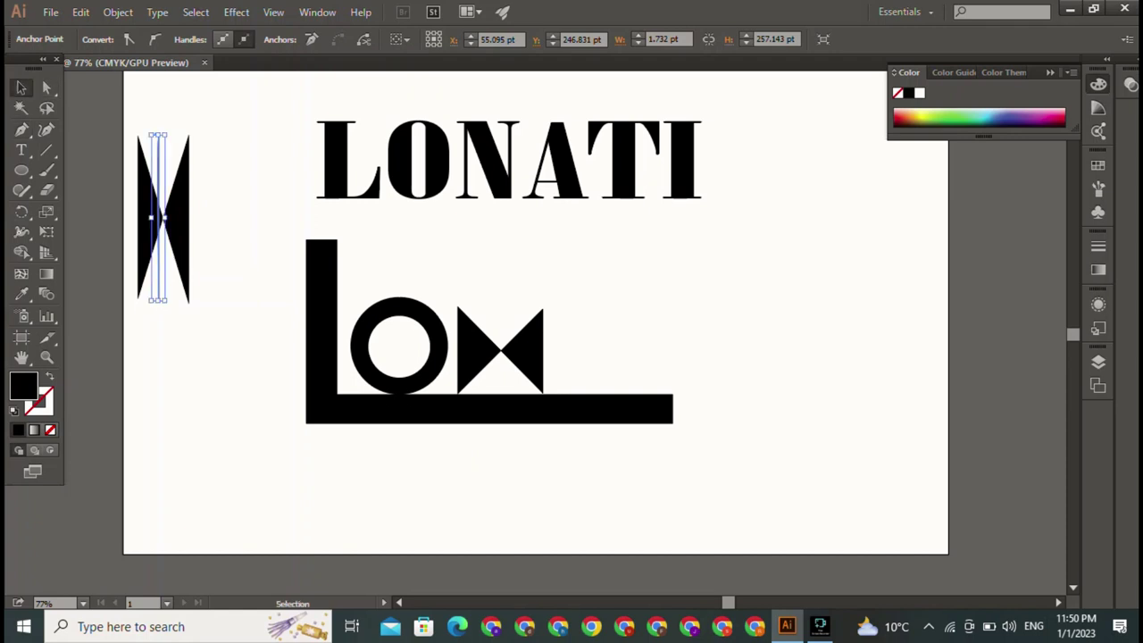
pyautogui.click(152, 215)
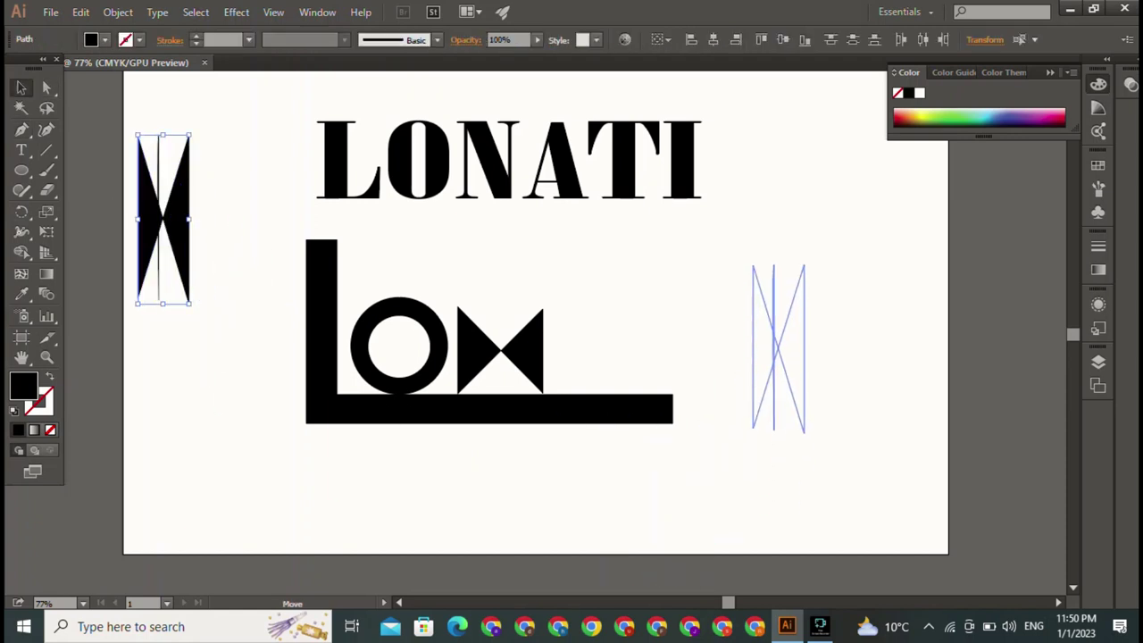
pyautogui.moveTo(152, 215); pyautogui.dragTo(773, 312)
pyautogui.click(857, 482)
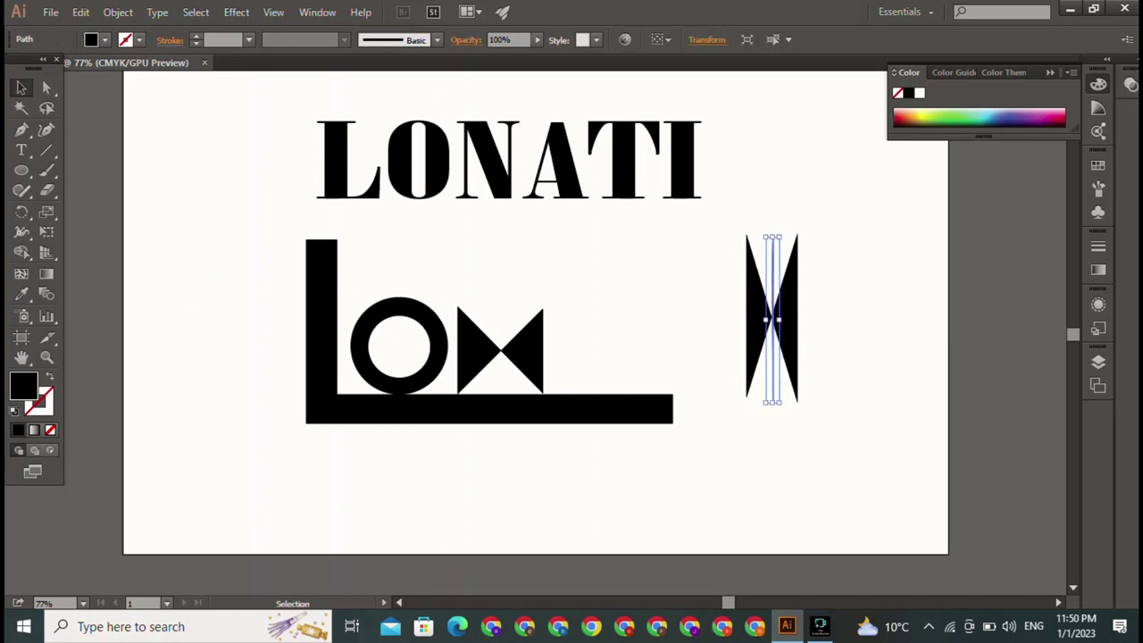
pyautogui.hotkey('ctrl', 'shift', 'a')
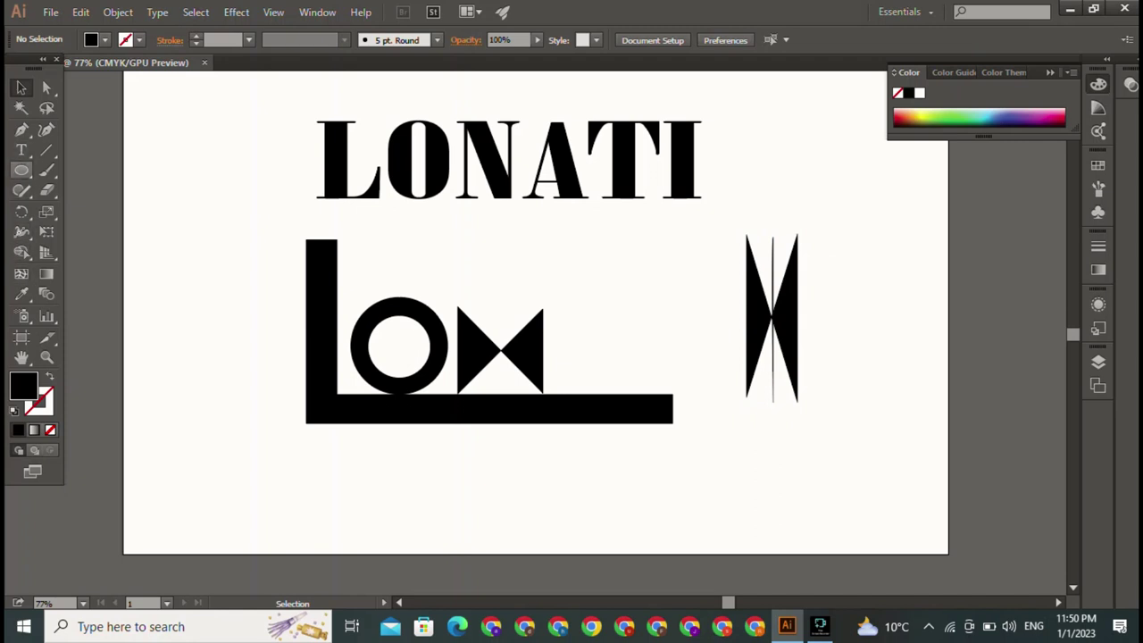
# Draw a triangle over the tall bowtie's upper left and select it with the bowtie
pyautogui.click(22, 130)
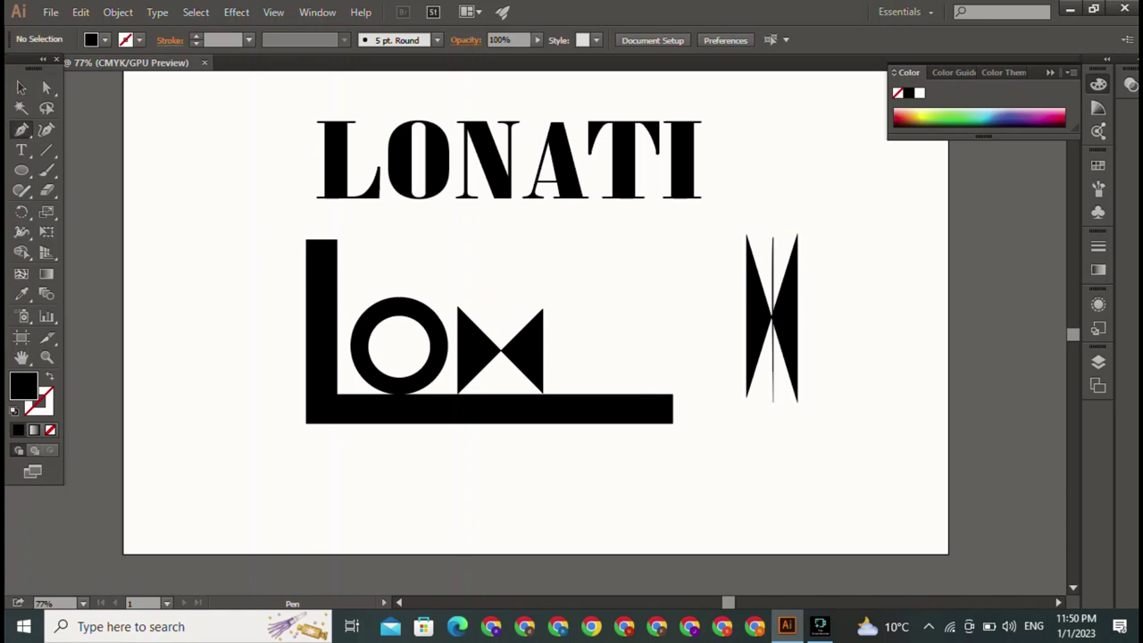
pyautogui.click(793, 212)
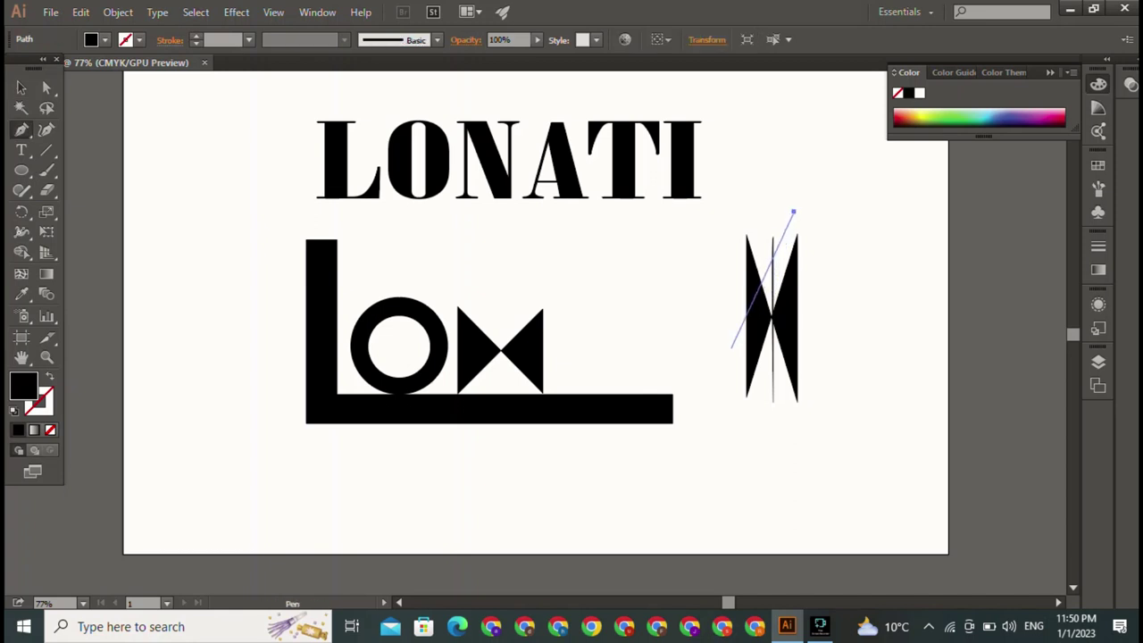
pyautogui.moveTo(730, 346); pyautogui.dragTo(678, 314)
pyautogui.click(723, 211)
pyautogui.click(794, 212)
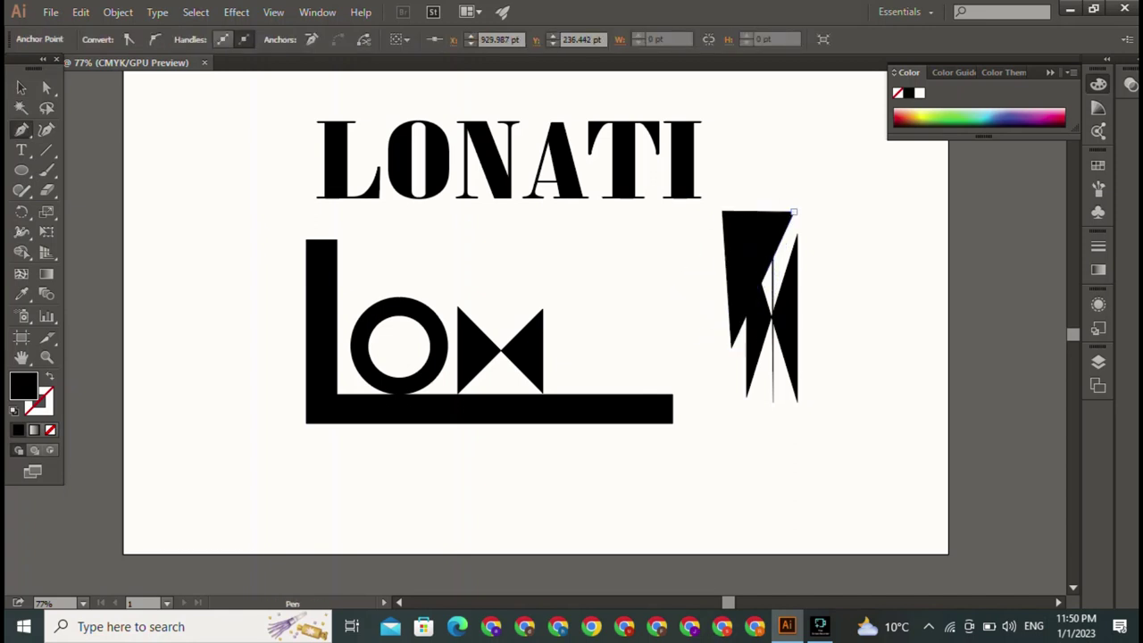
pyautogui.press('v')
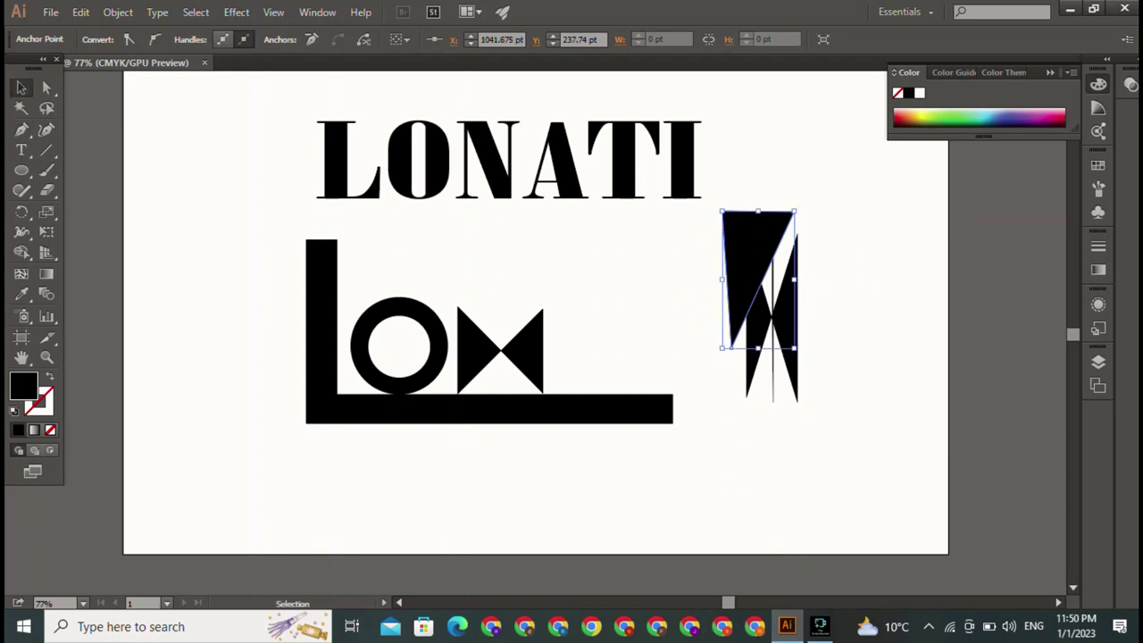
pyautogui.keyDown('shift'); pyautogui.click(776, 375); pyautogui.keyUp('shift')
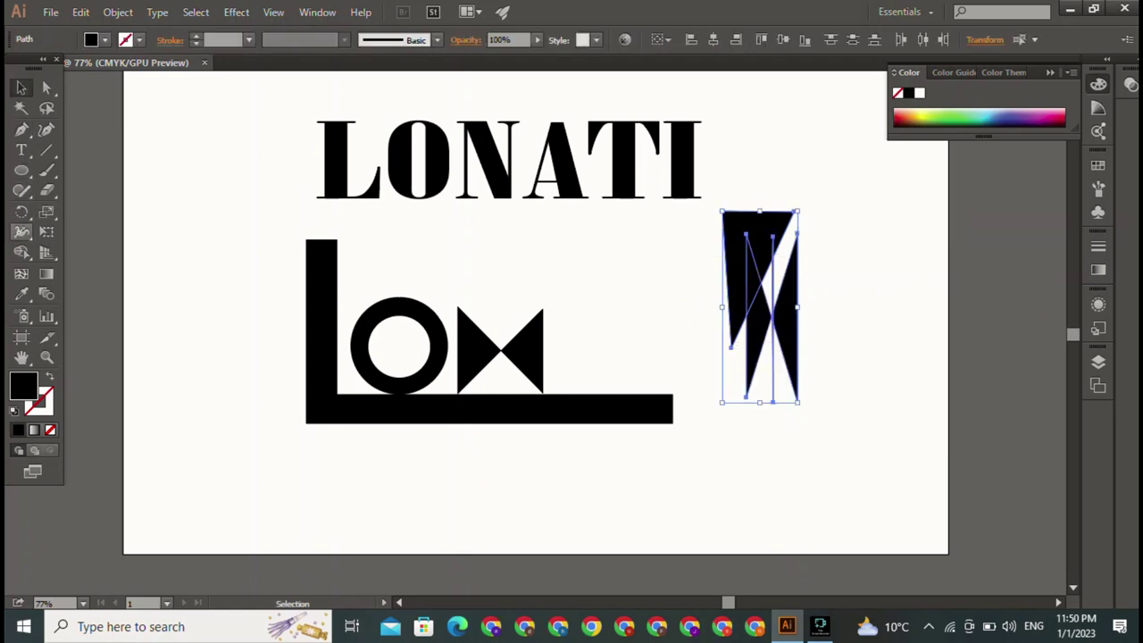
# Use Shape Builder to delete the upper-left triangle piece and all vertical line segments
pyautogui.hotkey('shift', 'm')
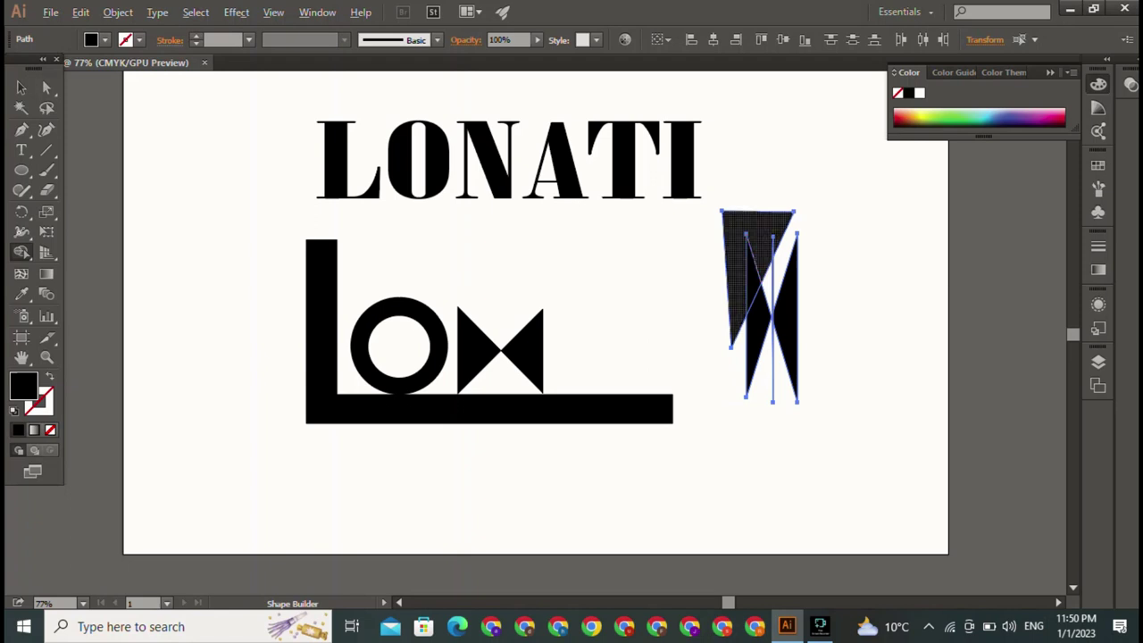
pyautogui.keyDown('alt'); pyautogui.click(738, 259); pyautogui.keyUp('alt')
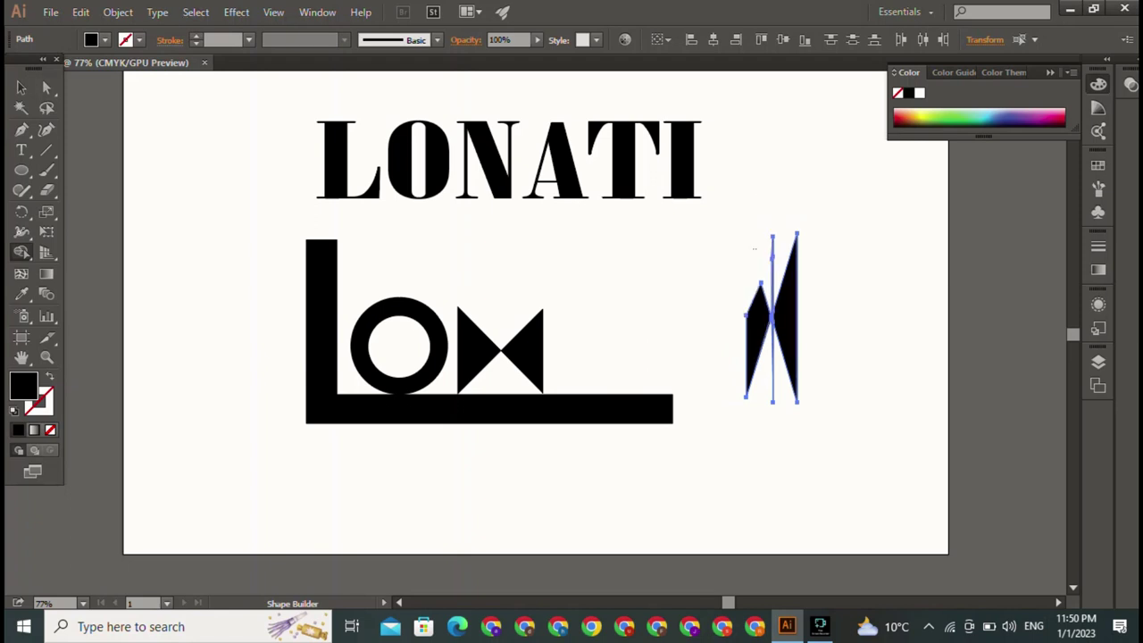
pyautogui.keyDown('alt'); pyautogui.click(772, 246); pyautogui.keyUp('alt')
pyautogui.moveTo(770, 258); pyautogui.dragTo(772, 303)
pyautogui.moveTo(773, 323); pyautogui.dragTo(772, 400)
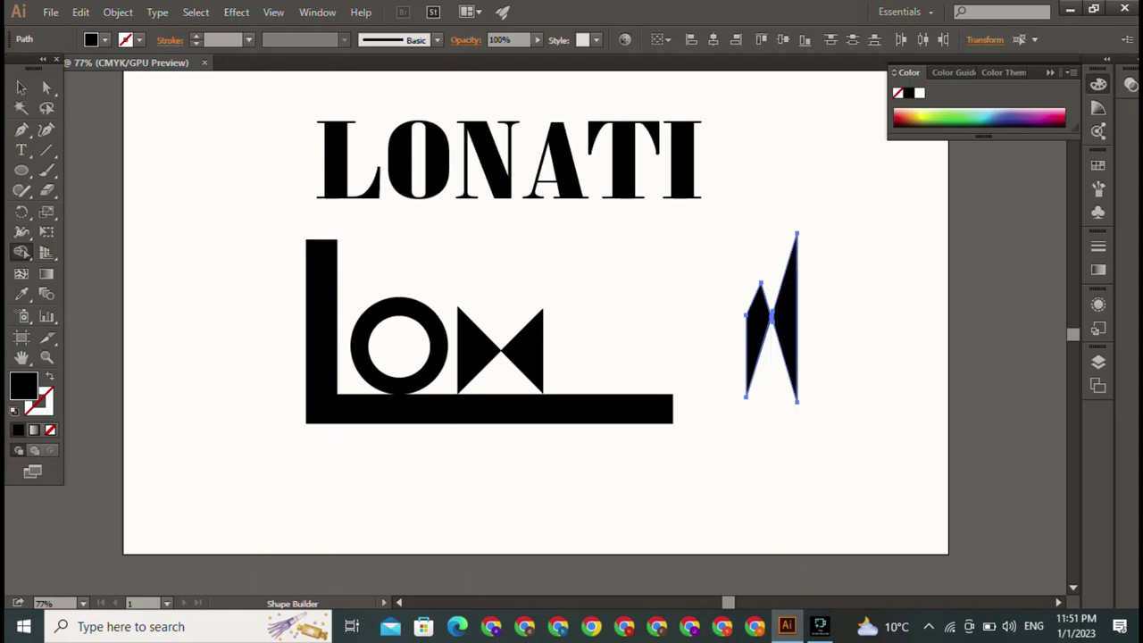
pyautogui.click(21, 87)
pyautogui.hotkey('ctrl', 'shift', 'a')
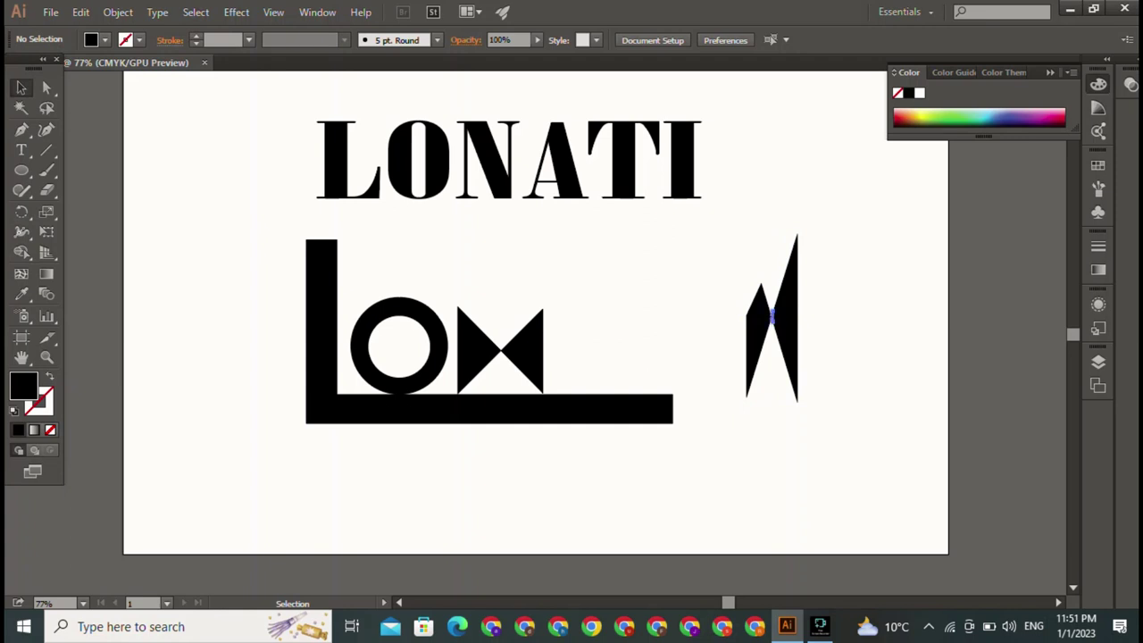
# Separate the trimmed pieces apart and delete the tiny leftover stray path
pyautogui.click(771, 316)
pyautogui.hotkey('ctrl', 'shift', 'a')
pyautogui.moveTo(782, 317); pyautogui.dragTo(826, 287)
pyautogui.hotkey('ctrl', 'shift', 'a')
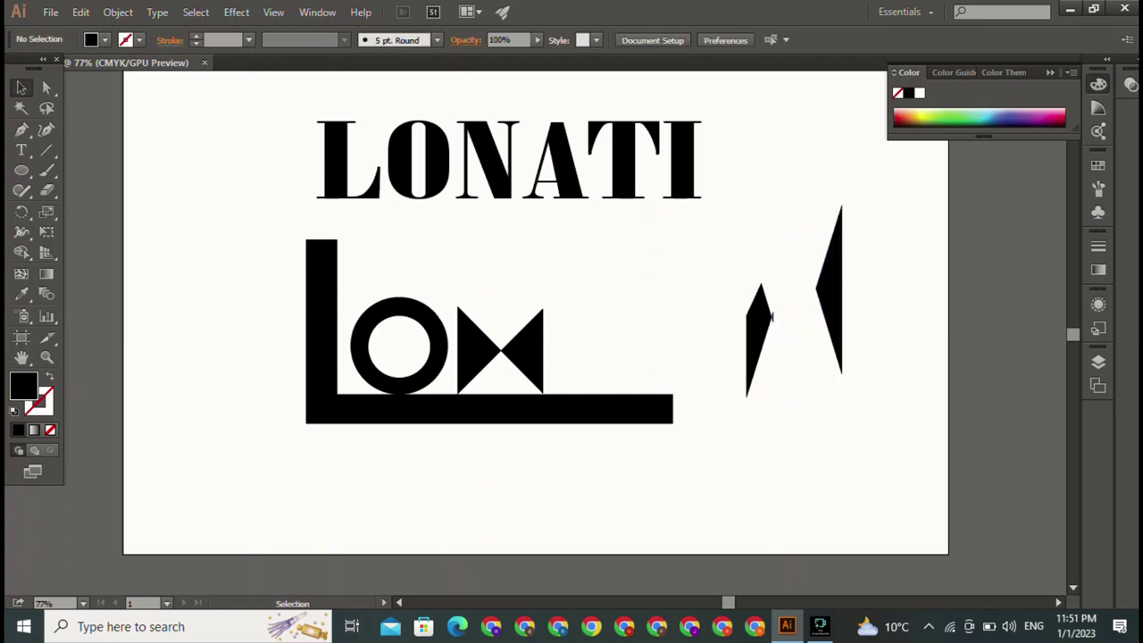
pyautogui.click(768, 318)
pyautogui.hotkey('ctrl', 'shift', 'a')
pyautogui.moveTo(767, 318); pyautogui.dragTo(666, 309)
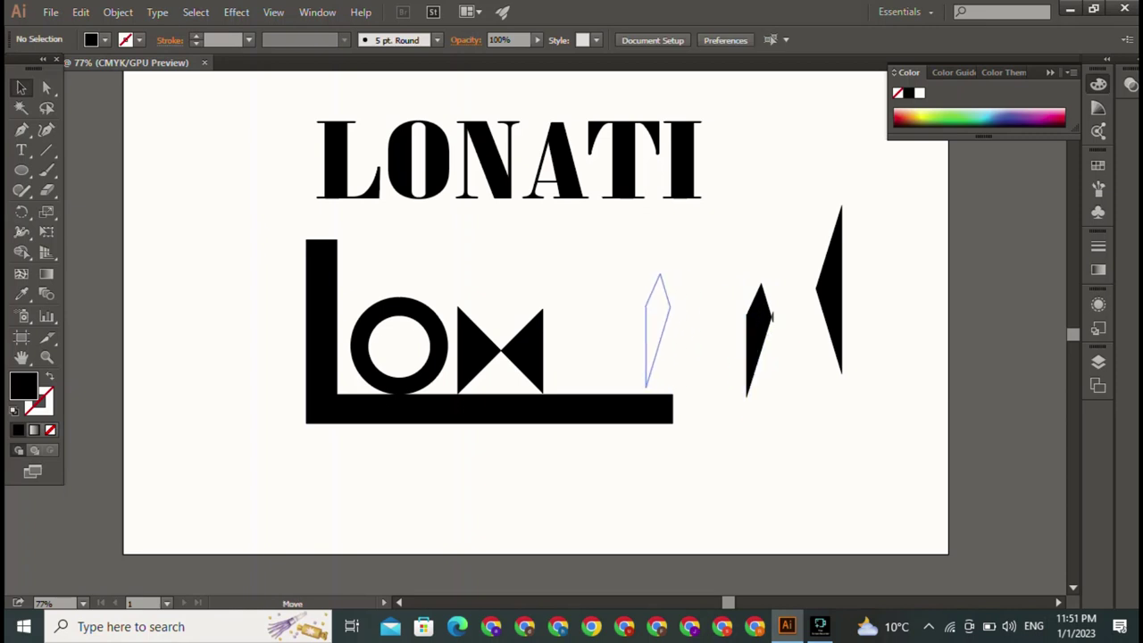
pyautogui.hotkey('ctrl', 'shift', 'a')
pyautogui.click(772, 317)
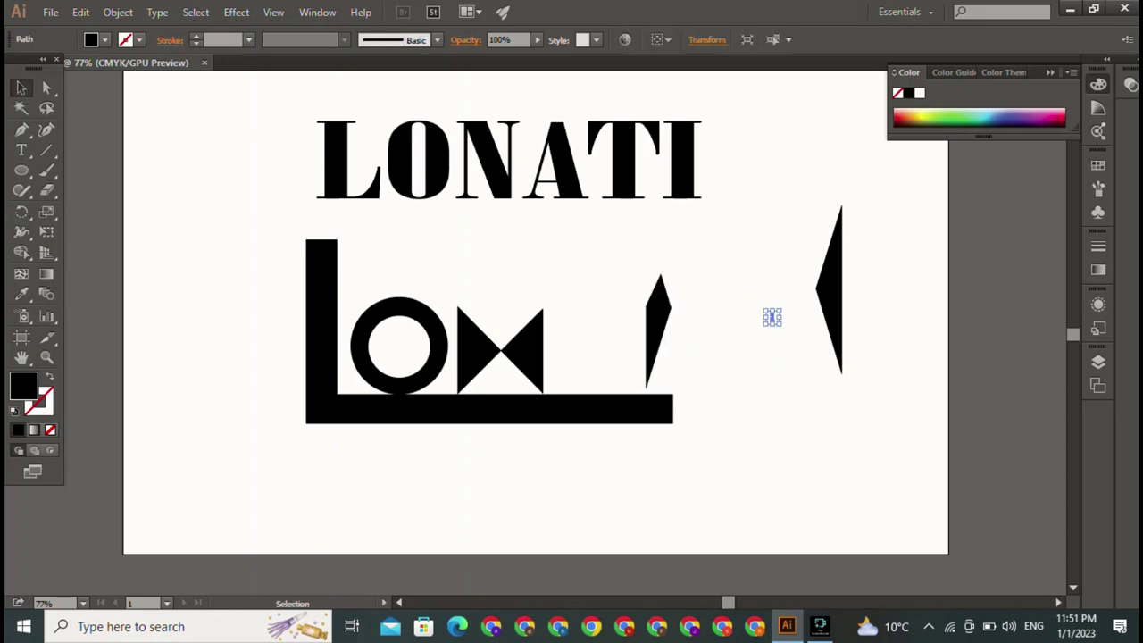
pyautogui.press('Delete')
# Move the diamond piece left so it sits beside the bow-tie
pyautogui.moveTo(658, 330); pyautogui.dragTo(559, 339)
pyautogui.hotkey('ctrl', 'shift', 'a')
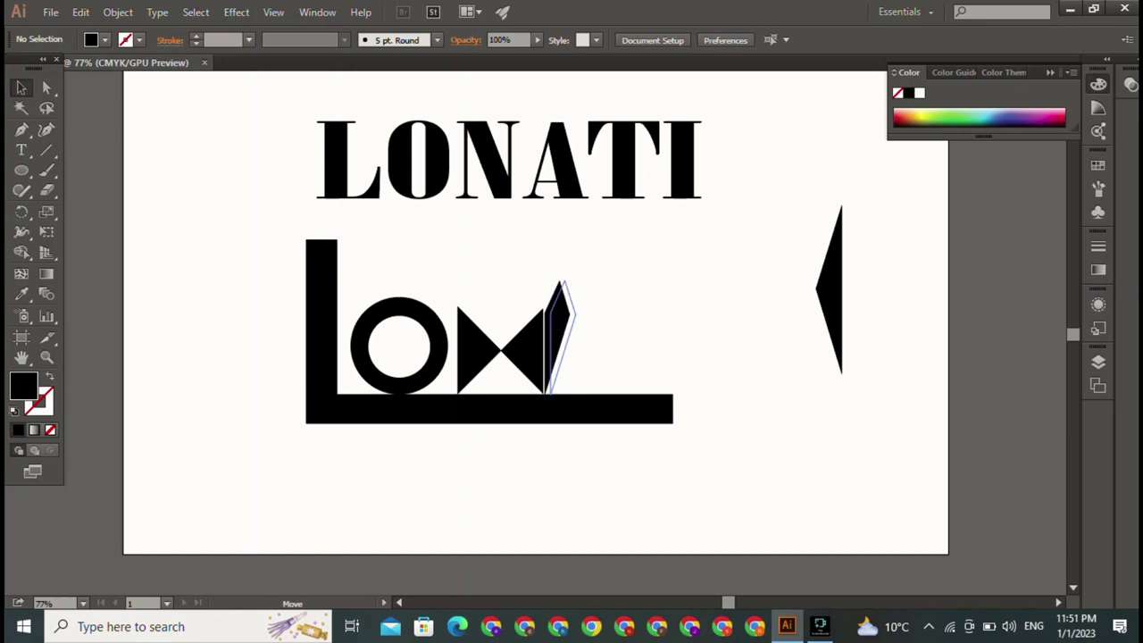
pyautogui.moveTo(557, 339); pyautogui.dragTo(563, 339)
pyautogui.hotkey('ctrl', 'shift', 'a')
# Move the tall triangle next to the diamond on the bar and zoom in
pyautogui.doubleClick(830, 285)
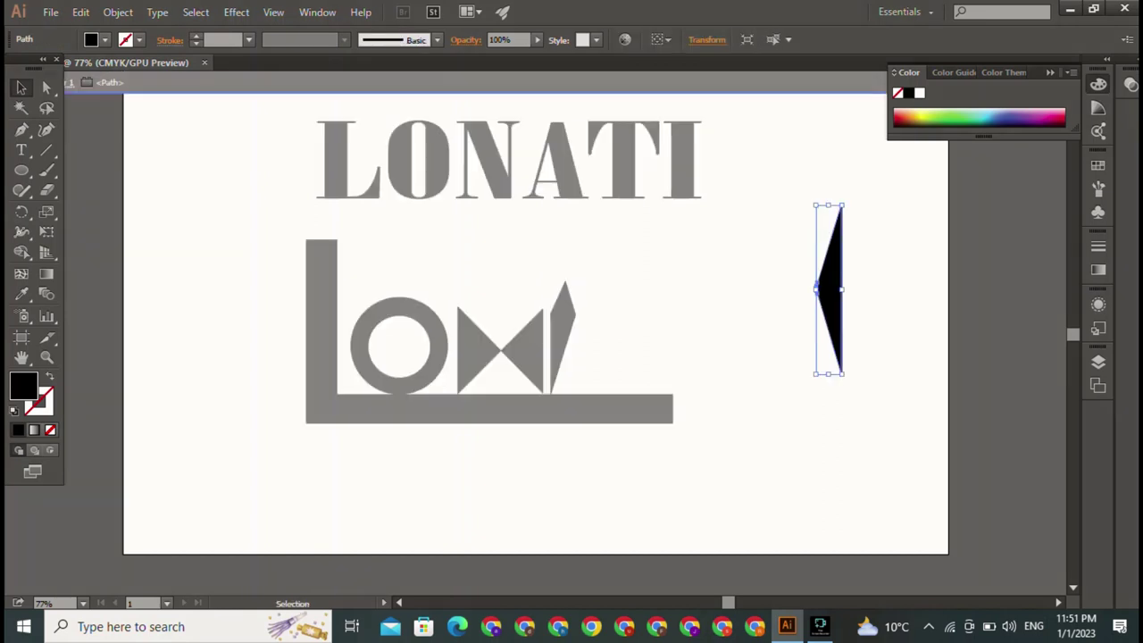
pyautogui.press('Escape')
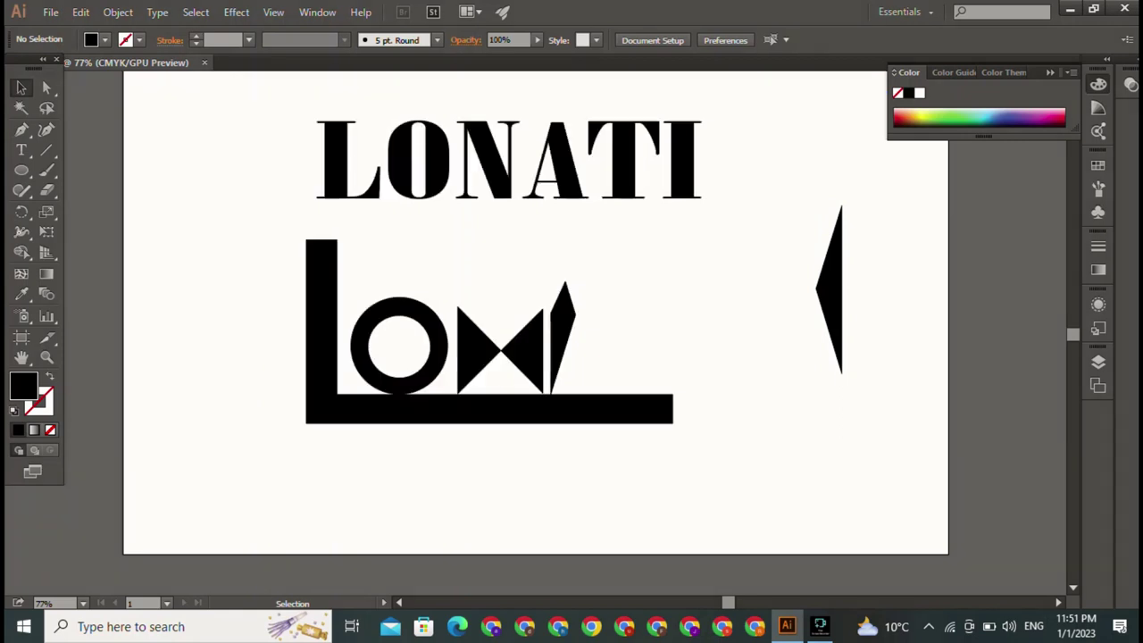
pyautogui.moveTo(831, 286); pyautogui.dragTo(595, 306)
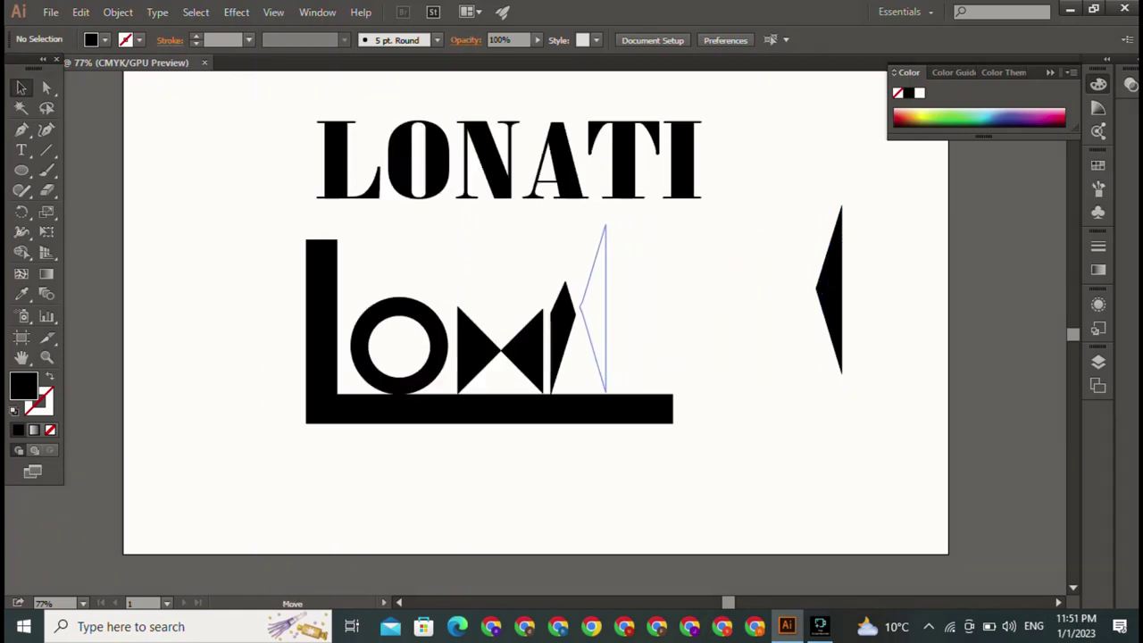
pyautogui.moveTo(595, 305); pyautogui.dragTo(590, 312)
pyautogui.hotkey('ctrl', 'shift', 'a')
pyautogui.click(585, 339)
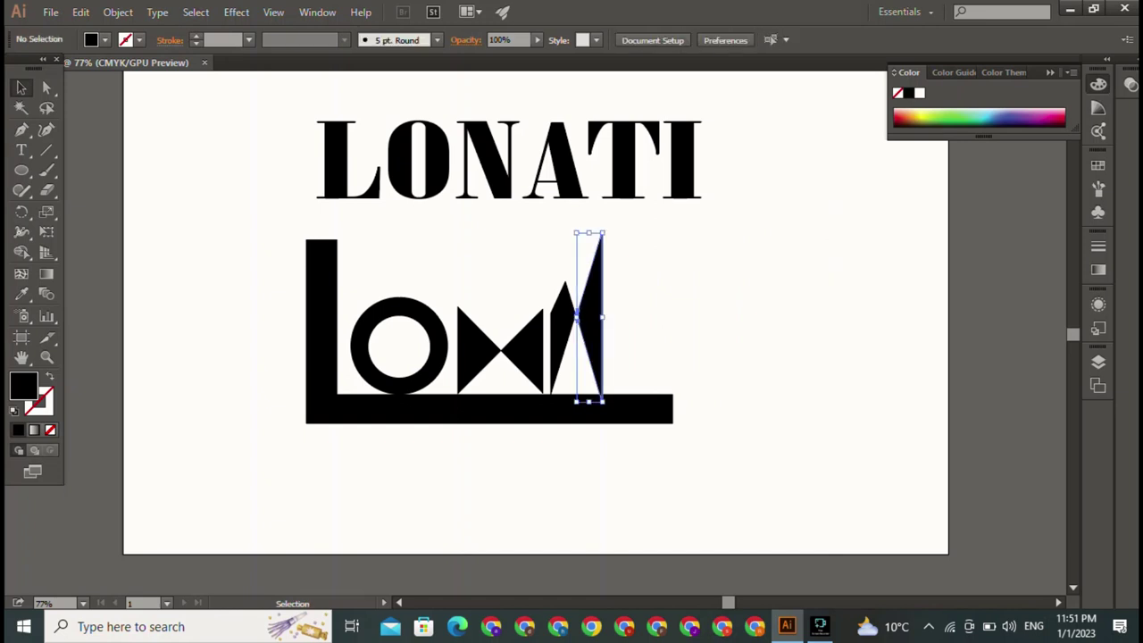
pyautogui.hotkey('ctrl', 'shift', 'a')
pyautogui.hotkey('ctrl', '+')
pyautogui.hotkey('ctrl', '+')
pyautogui.hotkey('ctrl', '+')
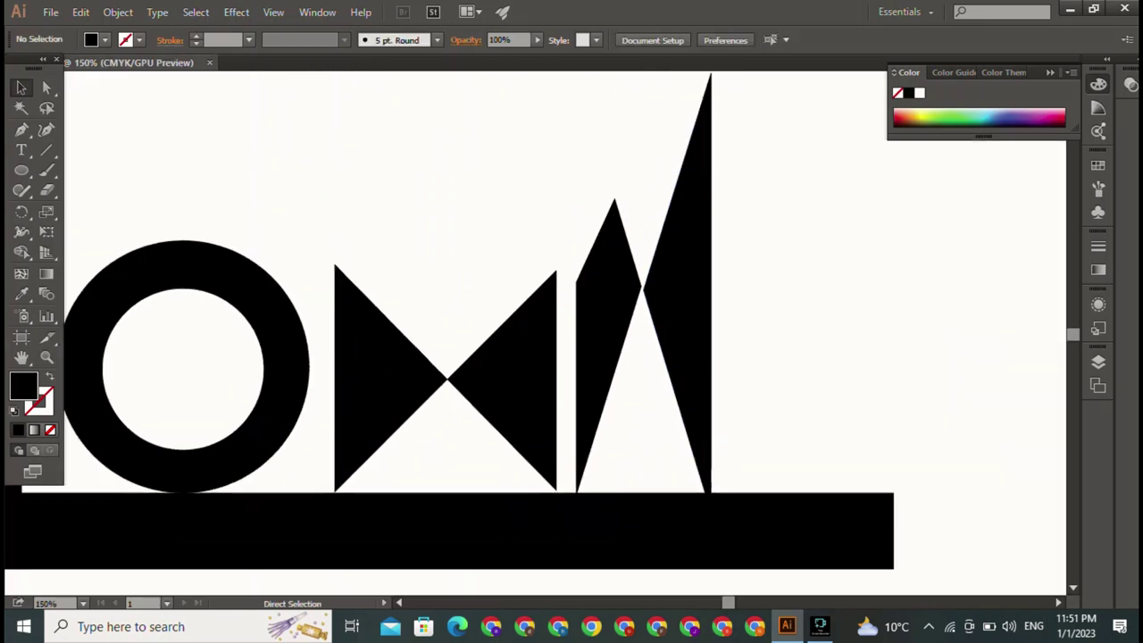
# Nudge the tall triangle up and the diamond down one arrow step each
pyautogui.click(645, 288)
pyautogui.hotkey('ctrl', 'shift', 'a')
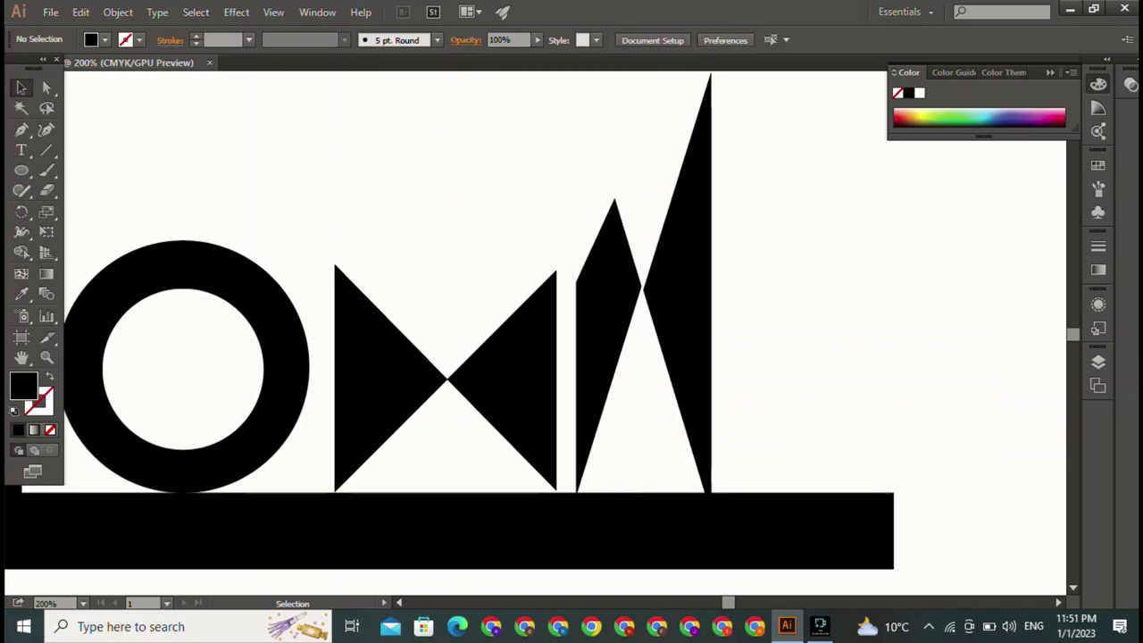
pyautogui.click(645, 287)
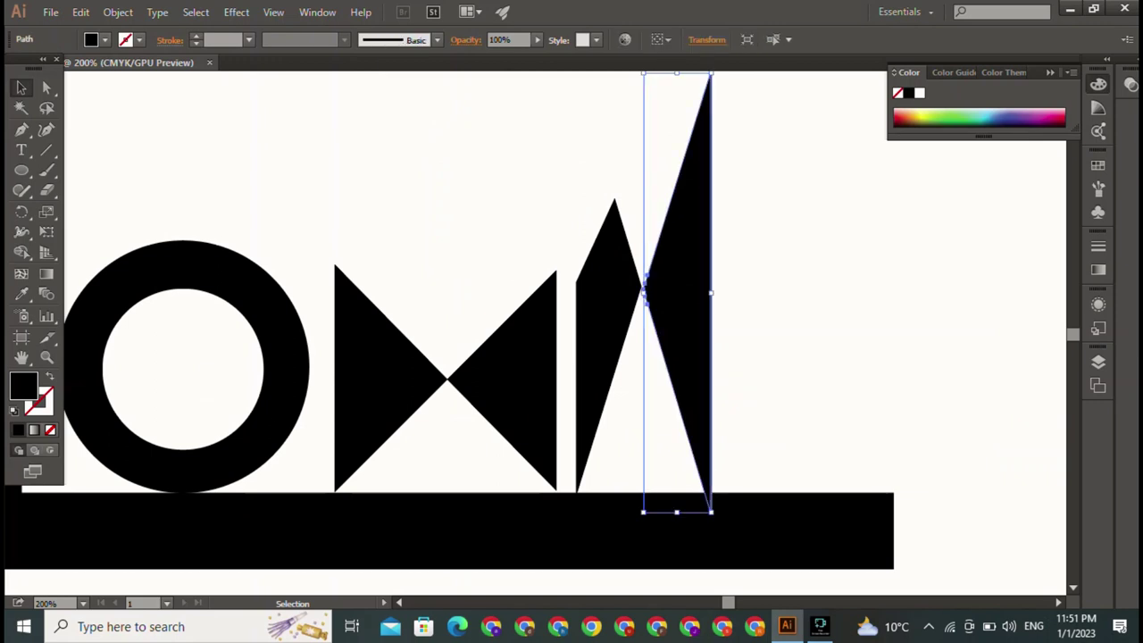
pyautogui.press('Up')
pyautogui.press('Up')
pyautogui.hotkey('ctrl', 'shift', 'a')
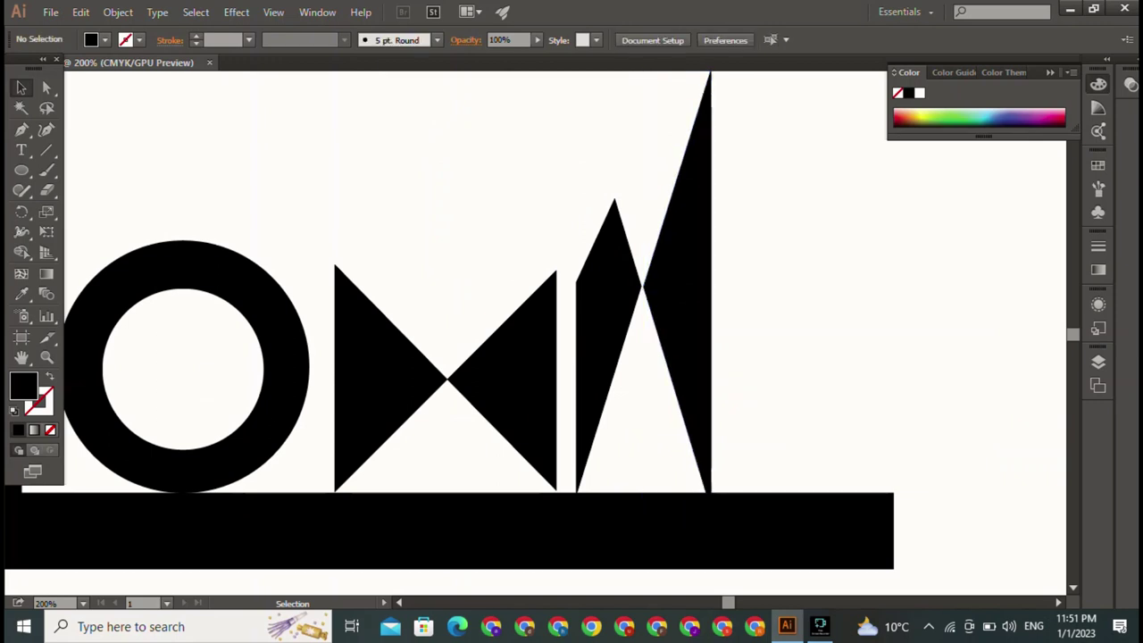
pyautogui.click(607, 339)
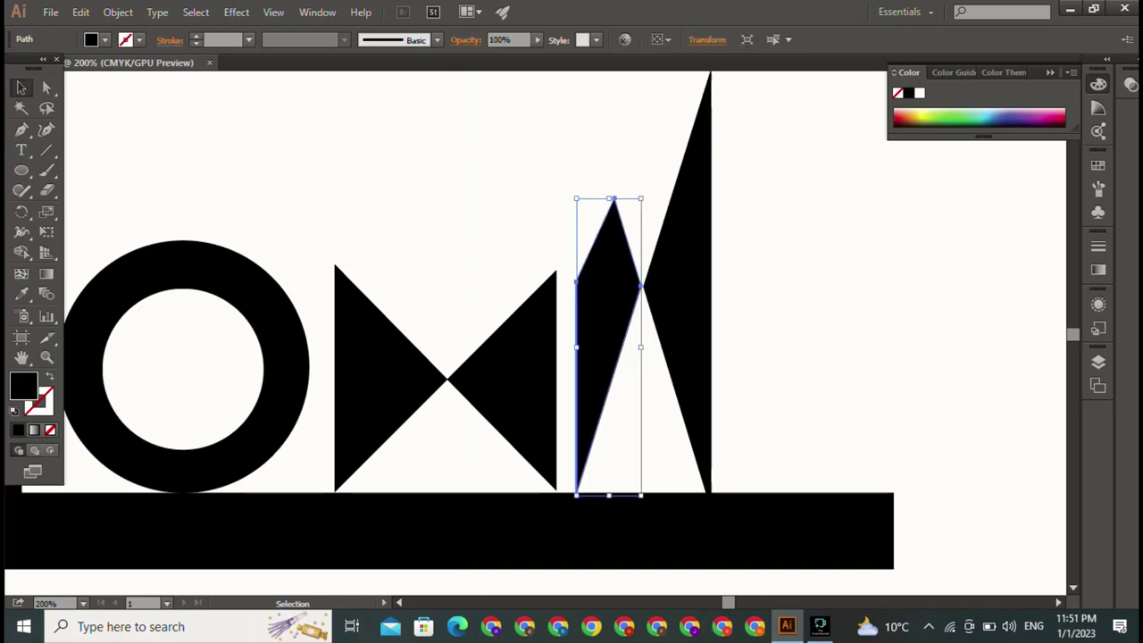
pyautogui.press('Down')
pyautogui.hotkey('ctrl', 'shift', 'a')
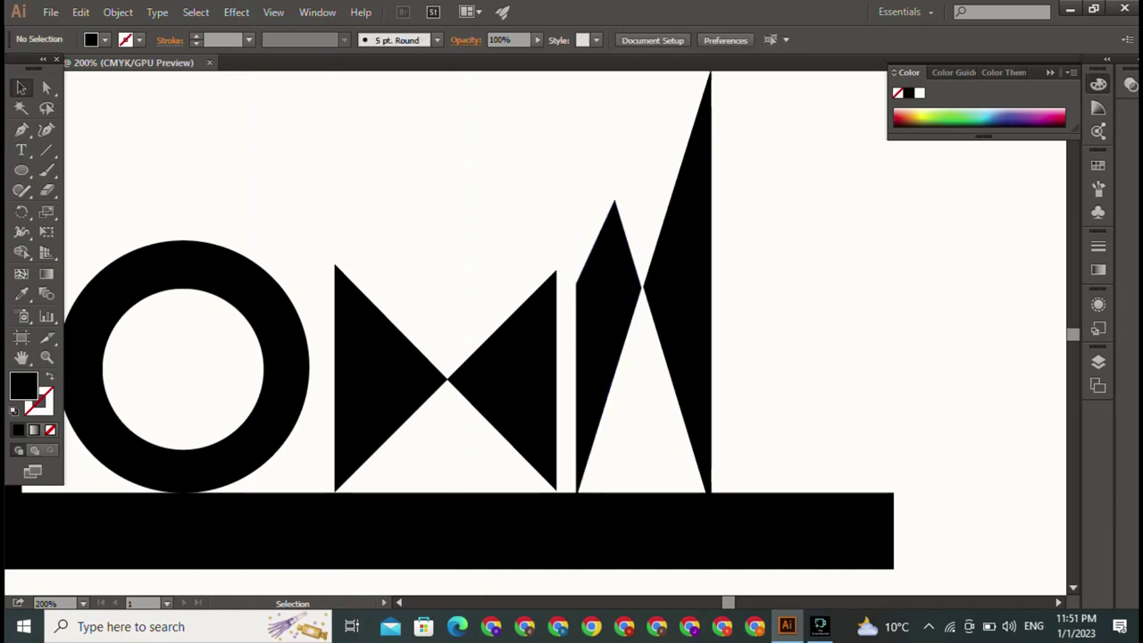
# Nudge the triangle up once and the diamond up twice, then zoom back out
pyautogui.click(646, 284)
pyautogui.press('Up')
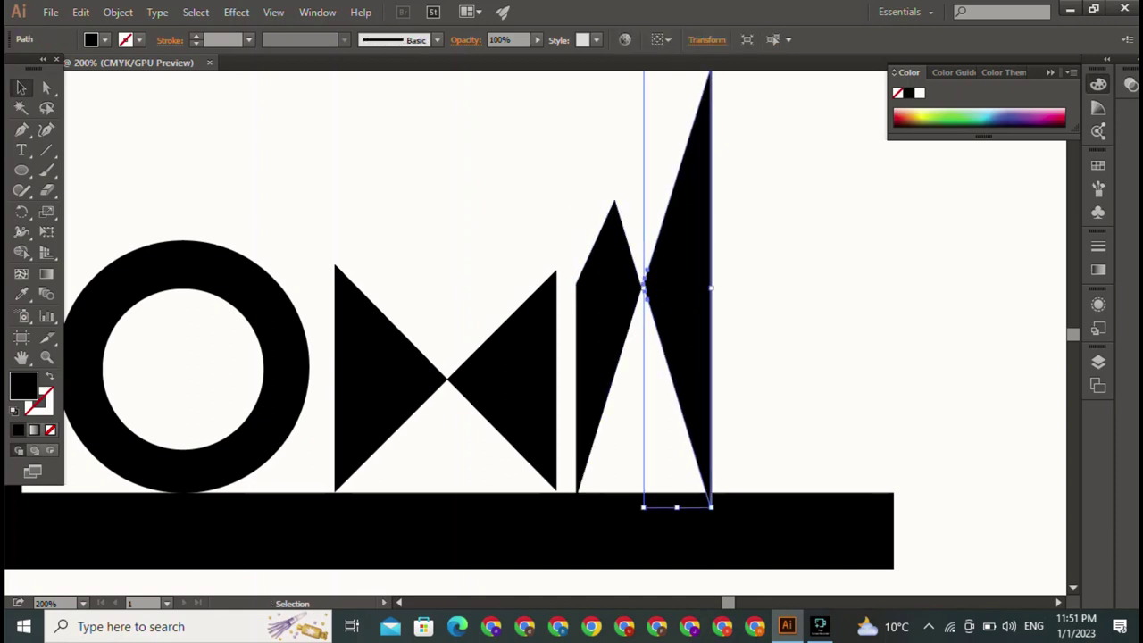
pyautogui.hotkey('ctrl', 'shift', 'a')
pyautogui.click(607, 339)
pyautogui.press('Up')
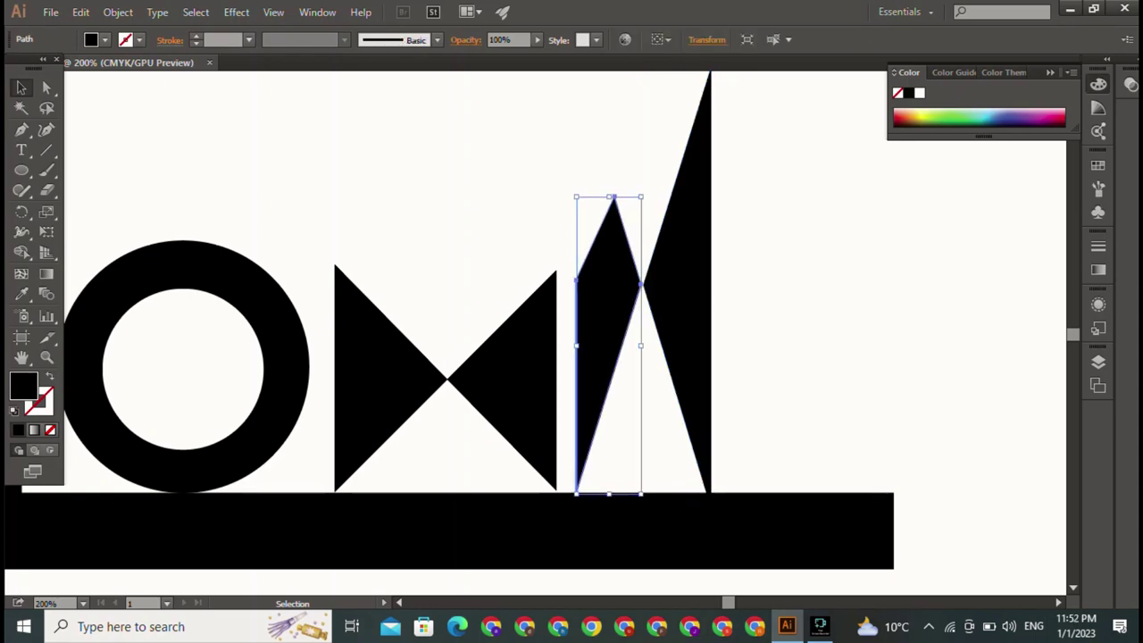
pyautogui.press('Up')
pyautogui.hotkey('ctrl', 'shift', 'a')
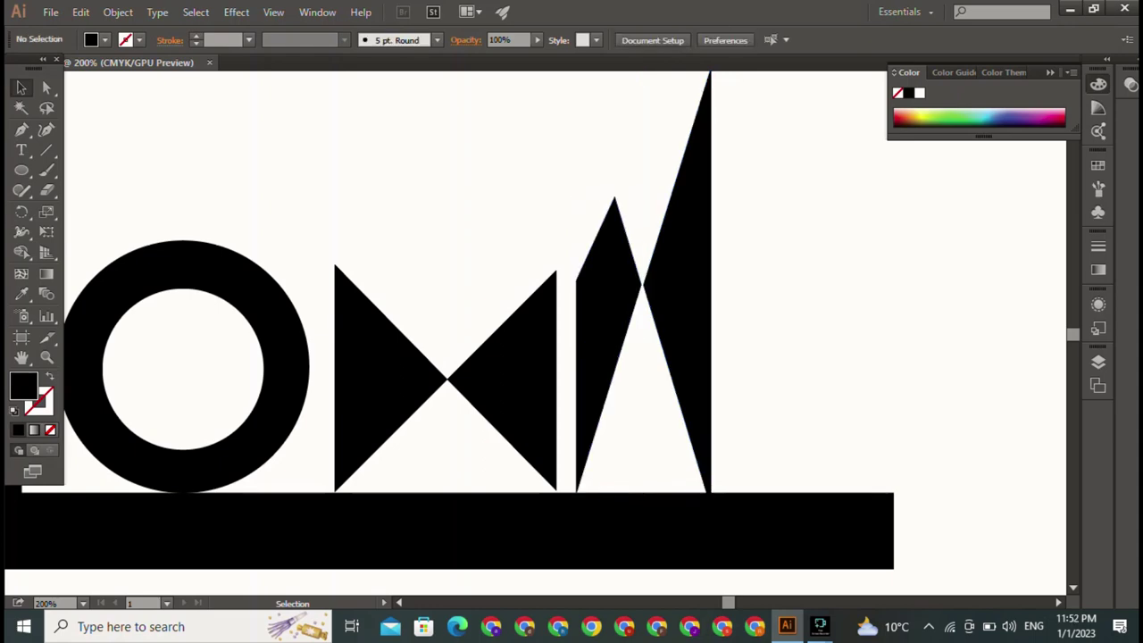
pyautogui.scroll(3, 536, 330)
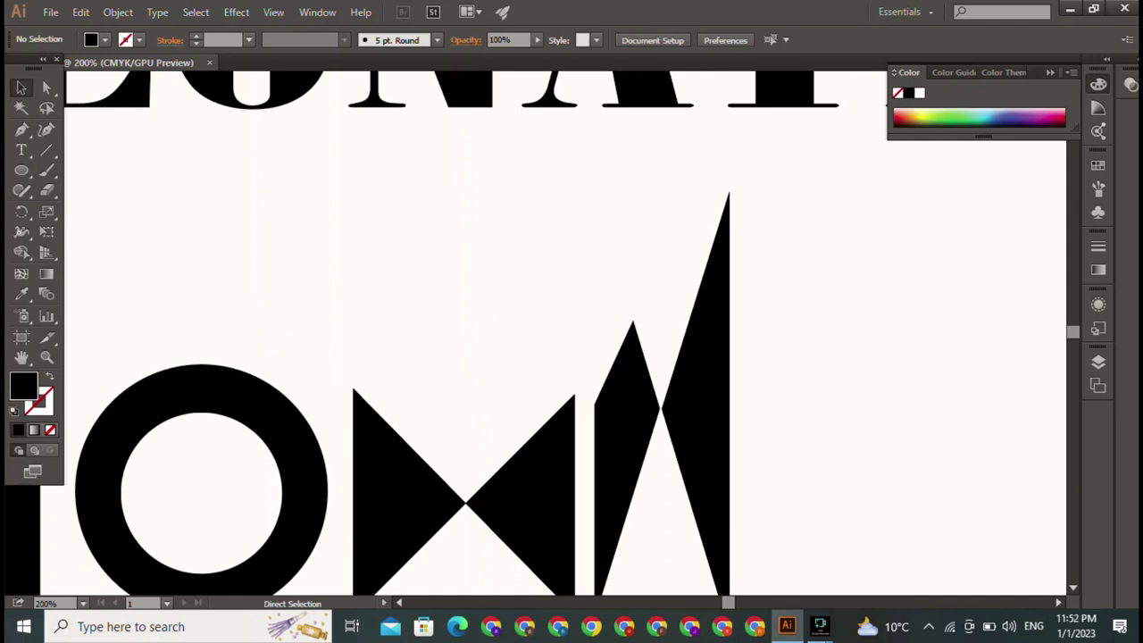
pyautogui.hotkey('ctrl', '-')
pyautogui.hotkey('ctrl', '-')
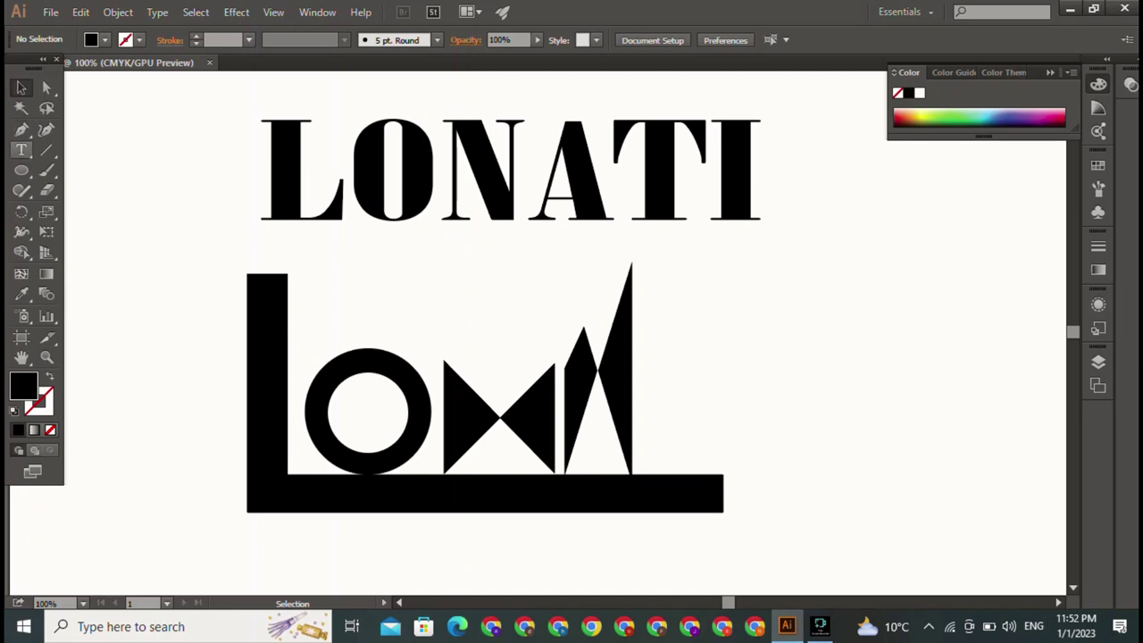
# Add a separate T text object right of the title and set it in OCR A Std
pyautogui.click(22, 149)
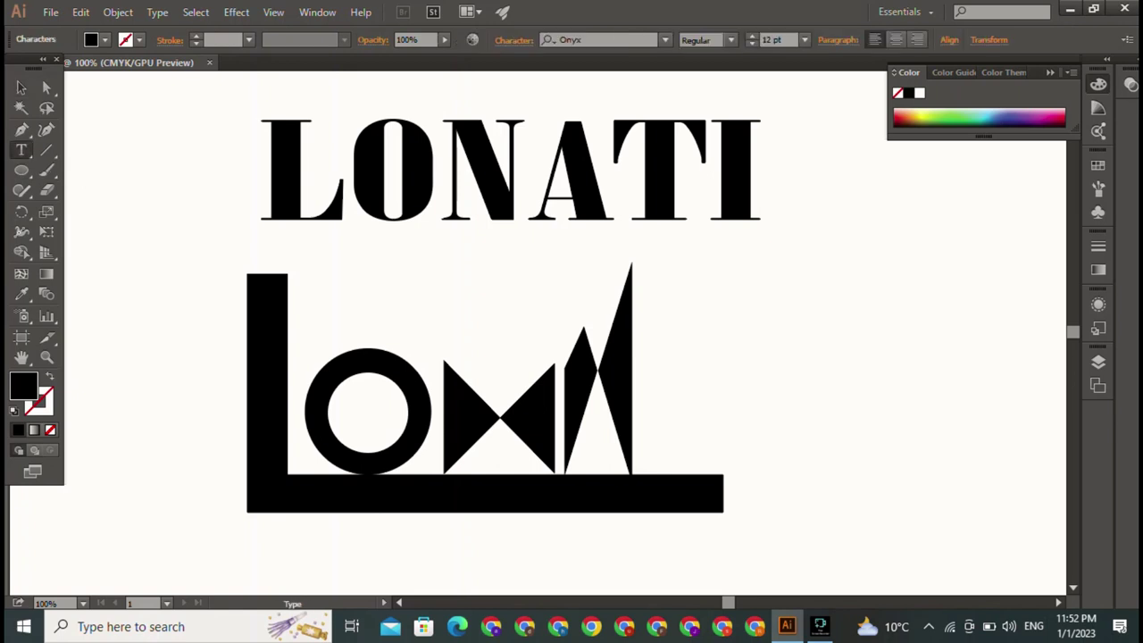
pyautogui.click(830, 213)
pyautogui.write('T')
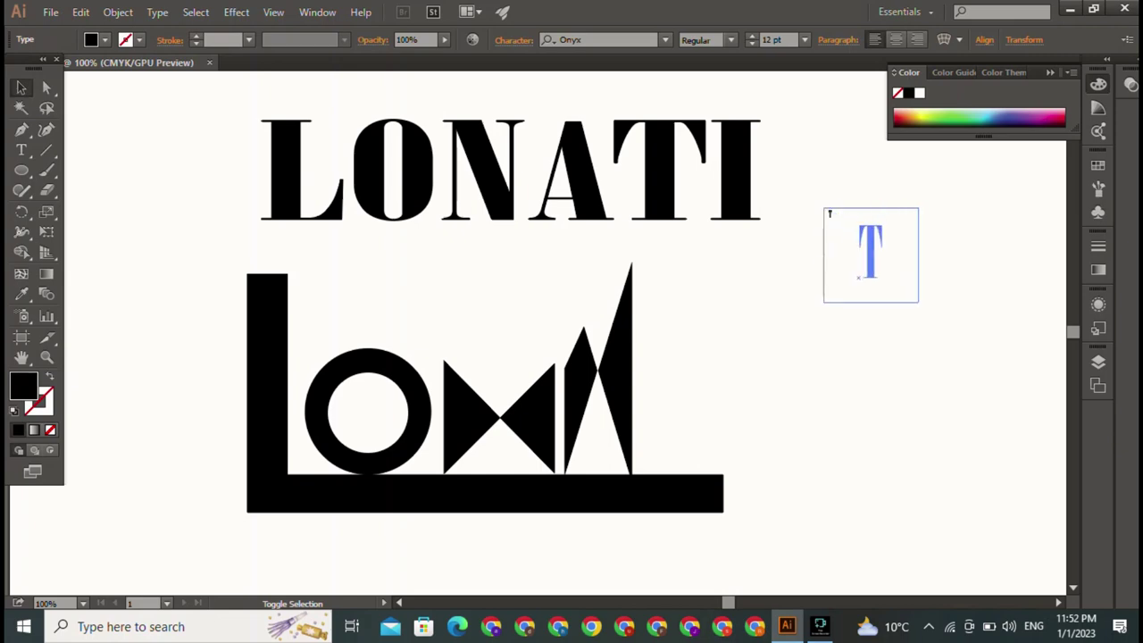
pyautogui.moveTo(829, 213); pyautogui.dragTo(878, 224)
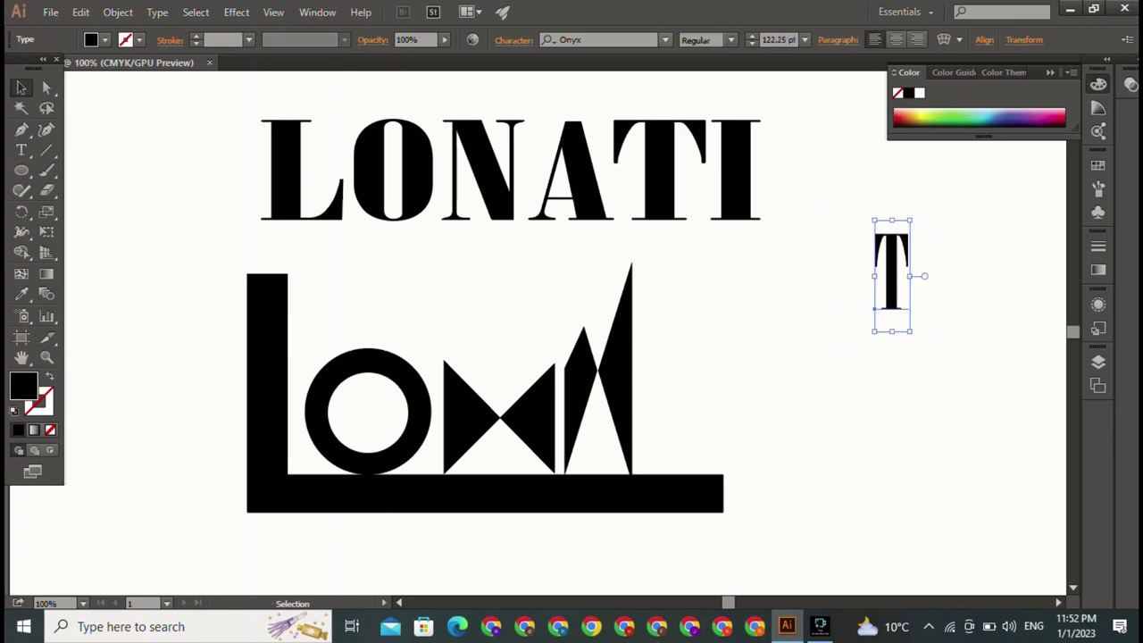
pyautogui.click(664, 39)
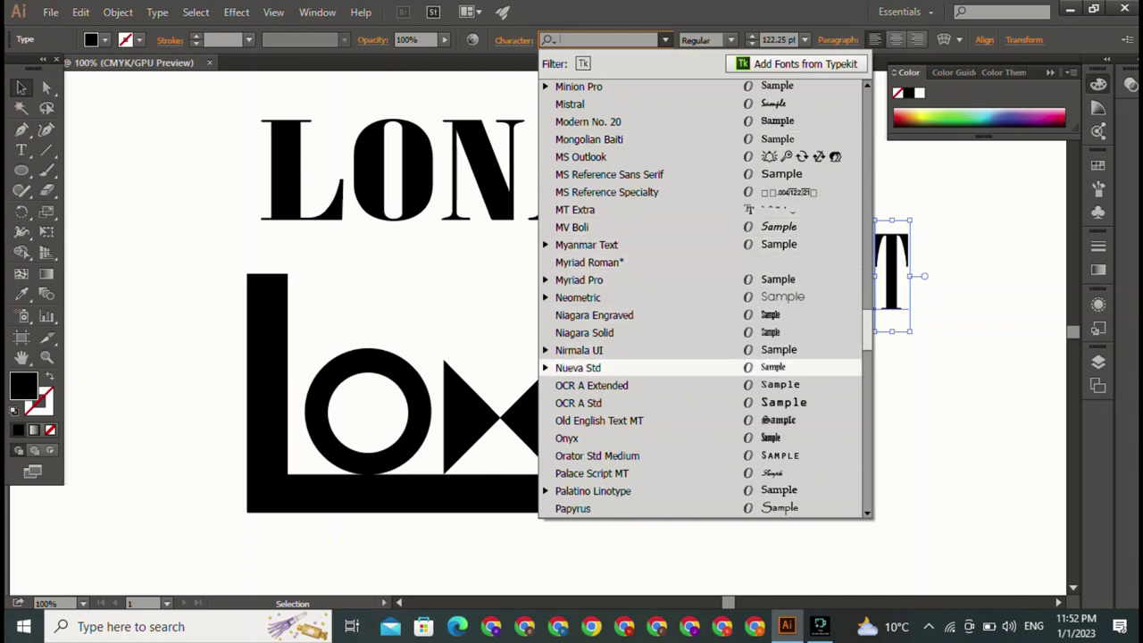
pyautogui.click(578, 402)
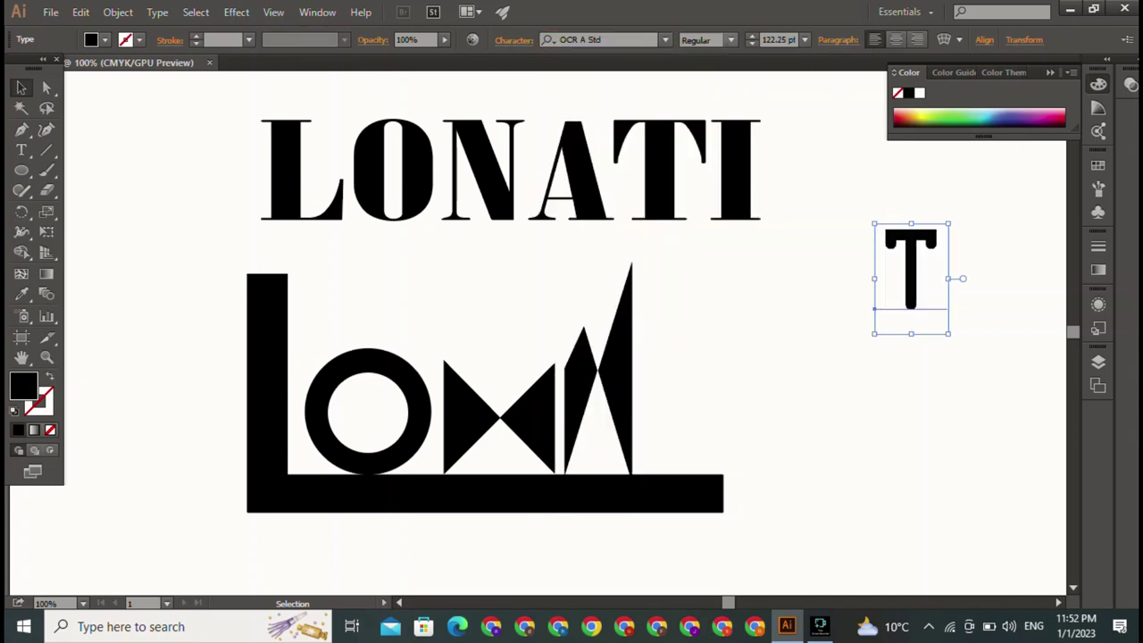
# Try OCR A Extended, then set the T in Home Christmas Regular and move it toward the logo
pyautogui.click(665, 39)
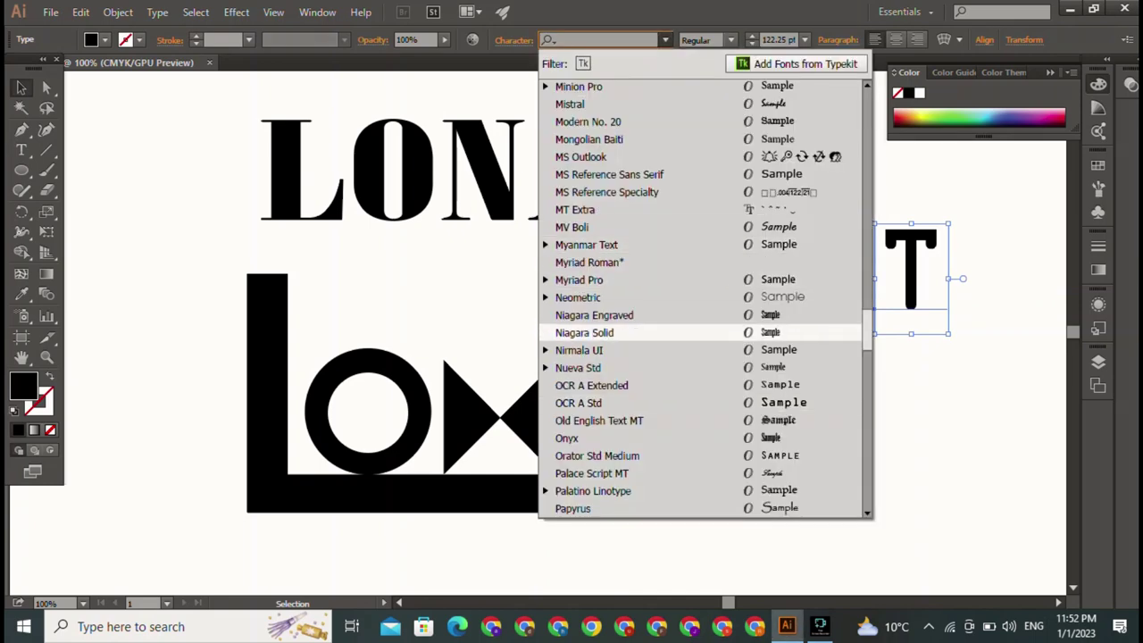
pyautogui.press('Up')
pyautogui.press('Return')
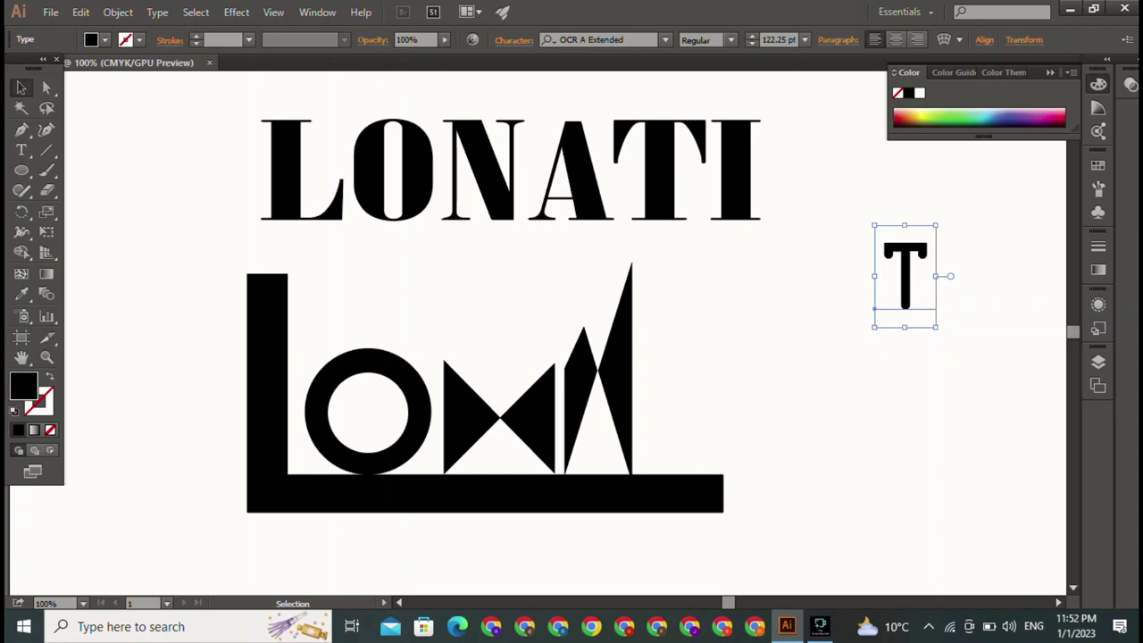
pyautogui.click(664, 40)
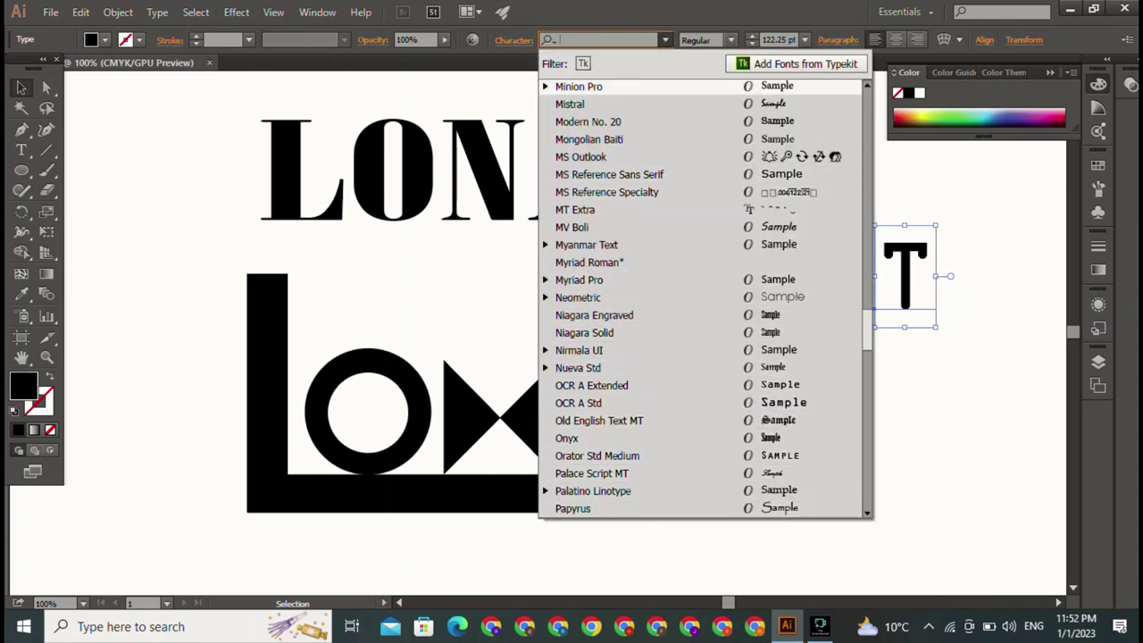
pyautogui.write('hom')
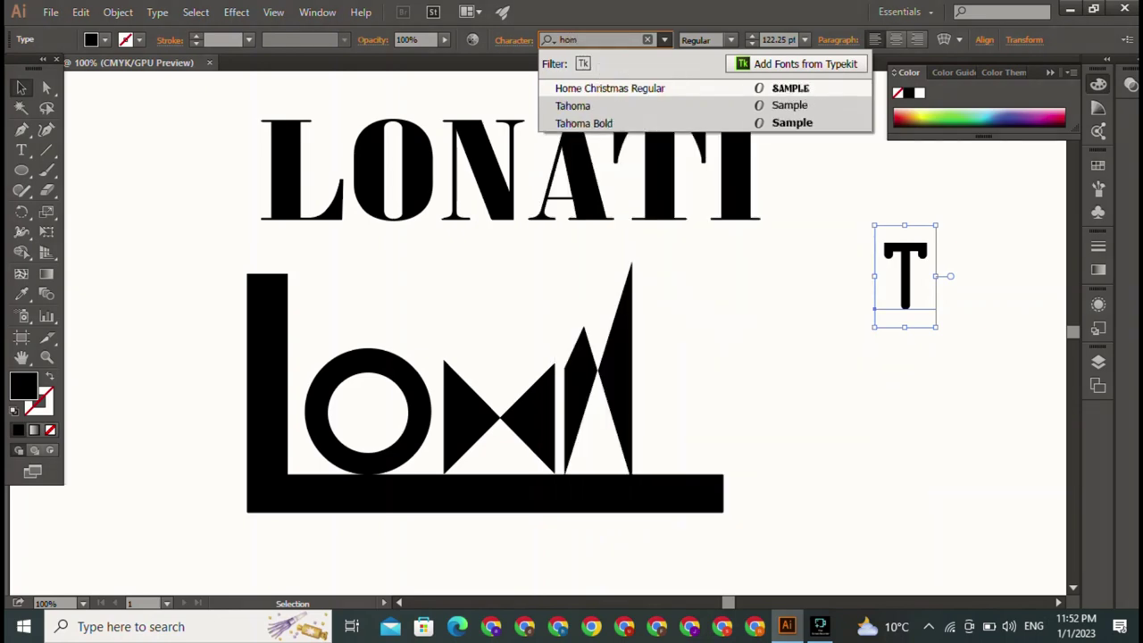
pyautogui.press('Return')
pyautogui.moveTo(911, 268); pyautogui.dragTo(660, 431)
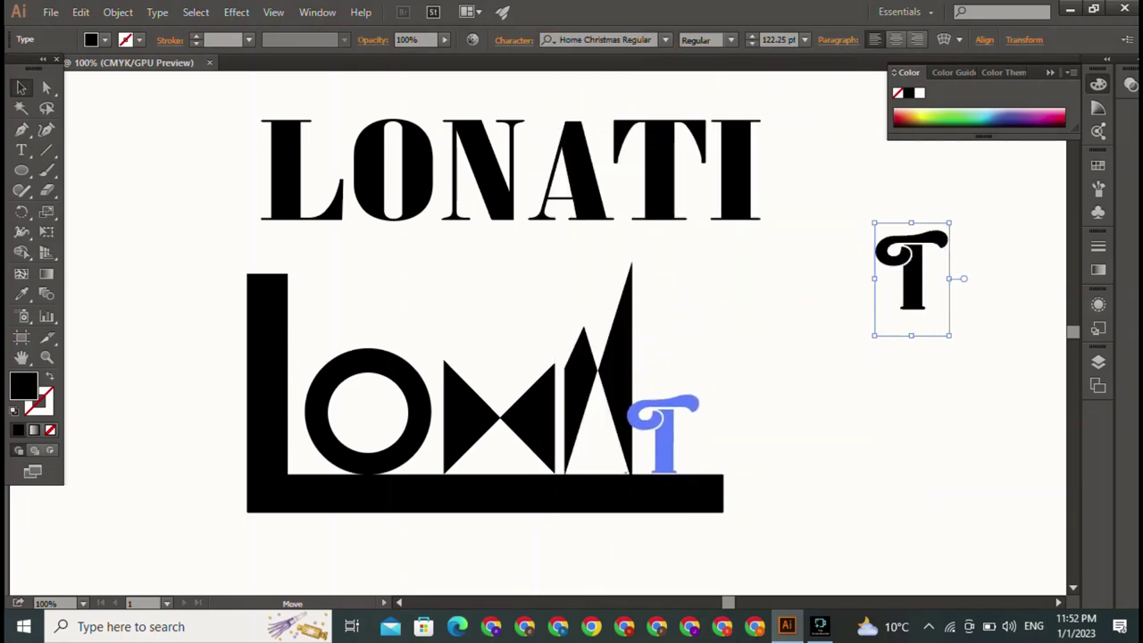
# Enlarge the T to 264.21 pt and set it right of the monogram
pyautogui.moveTo(661, 431); pyautogui.dragTo(667, 431)
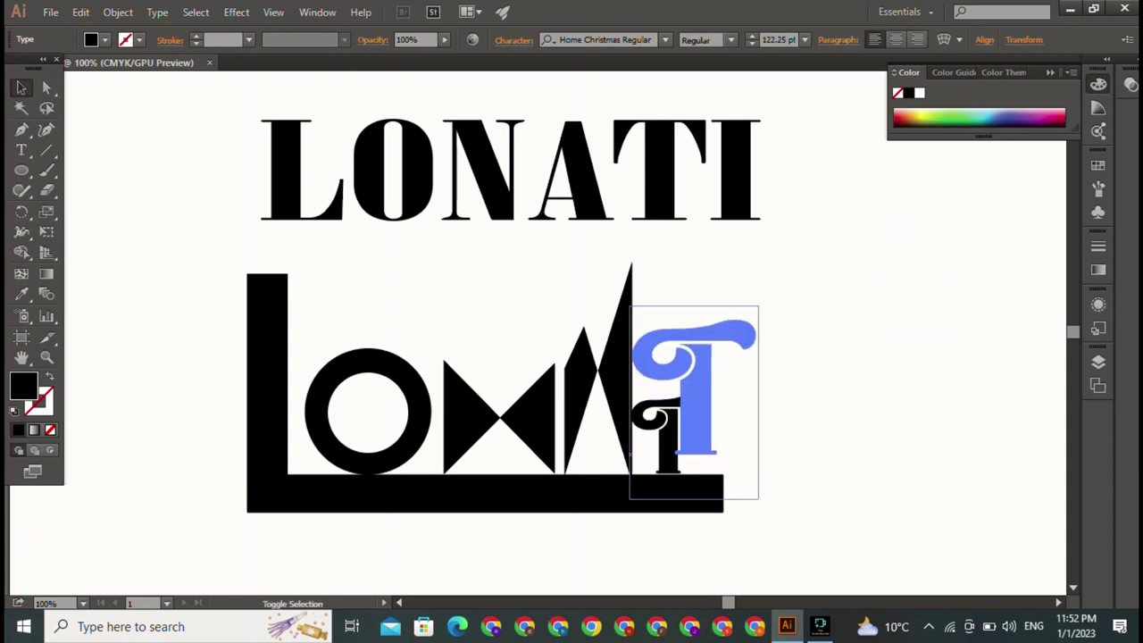
pyautogui.moveTo(705, 387); pyautogui.dragTo(791, 256)
pyautogui.moveTo(714, 303); pyautogui.dragTo(661, 346)
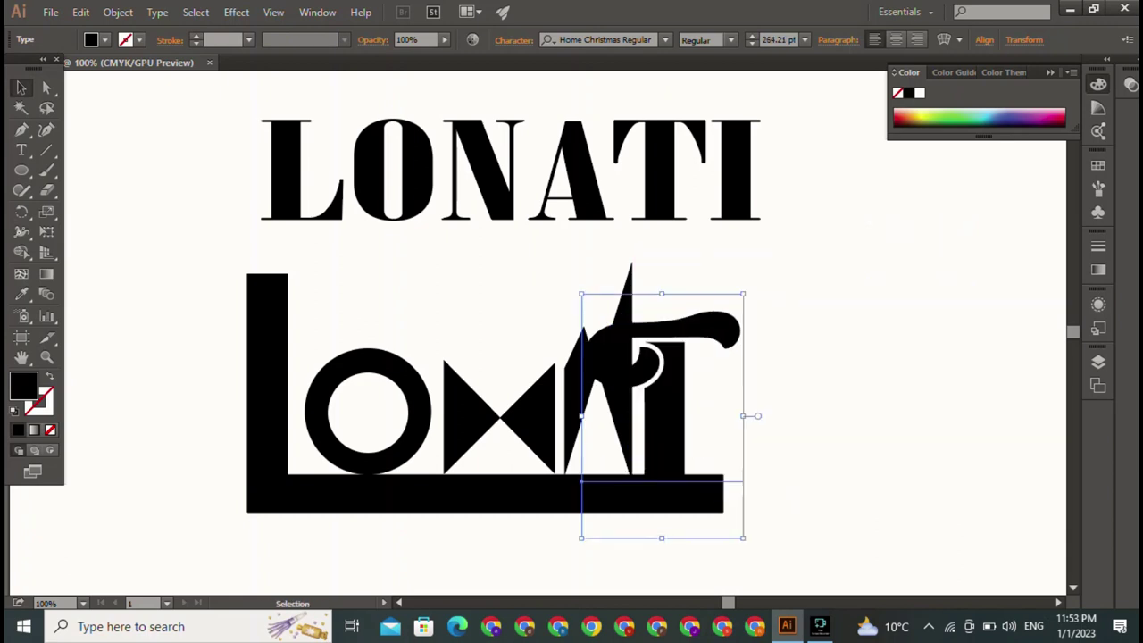
pyautogui.click(803, 465)
pyautogui.click(625, 483)
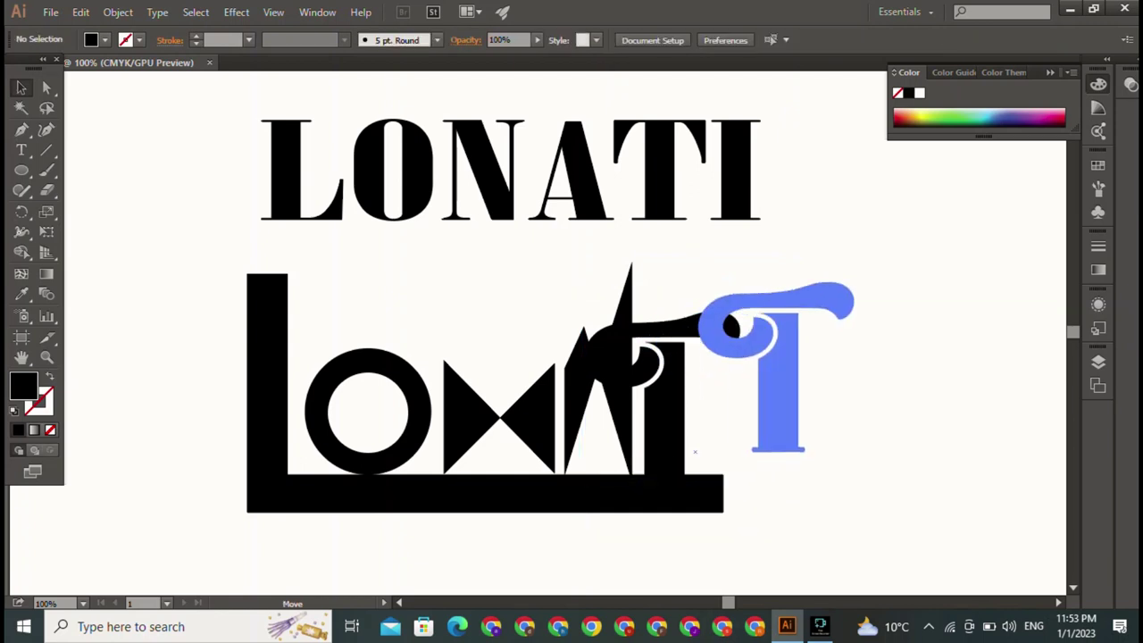
pyautogui.moveTo(678, 402); pyautogui.dragTo(898, 340)
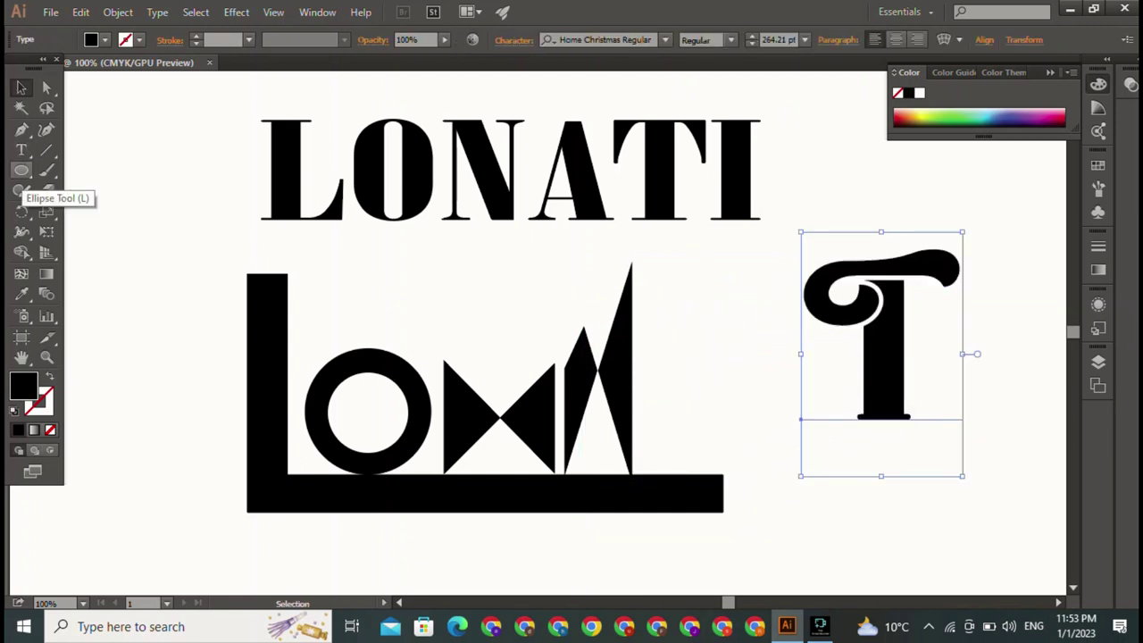
# Draw a rectangle covering the T's left curl and select it with the T
pyautogui.moveTo(21, 170); pyautogui.dragTo(81, 167)
pyautogui.moveTo(821, 223); pyautogui.dragTo(862, 411)
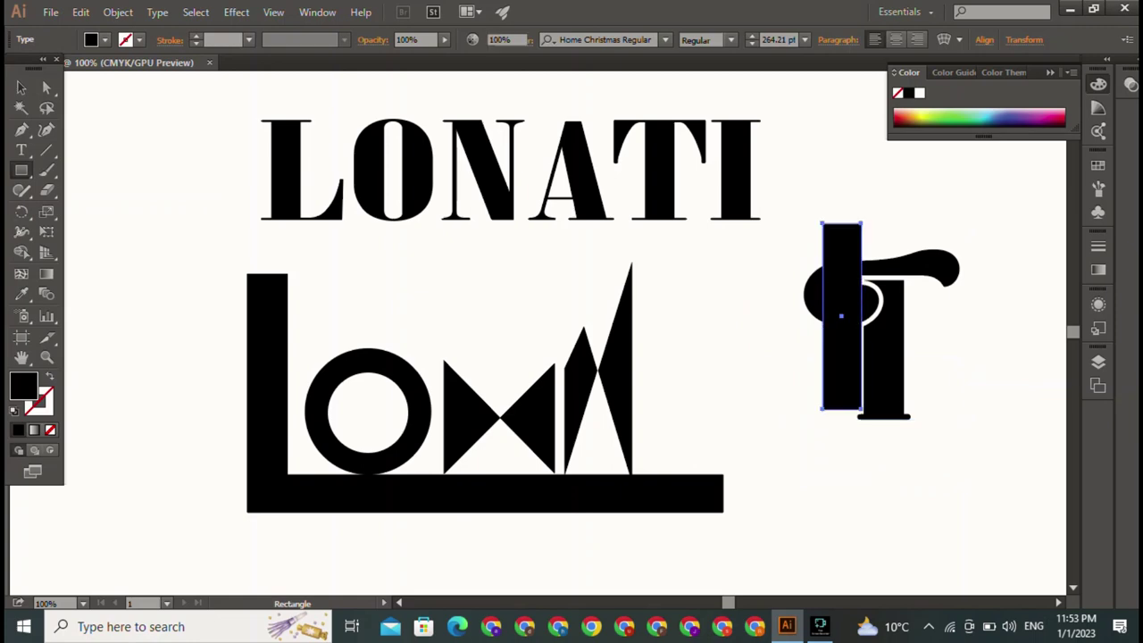
pyautogui.moveTo(821, 316); pyautogui.dragTo(798, 316)
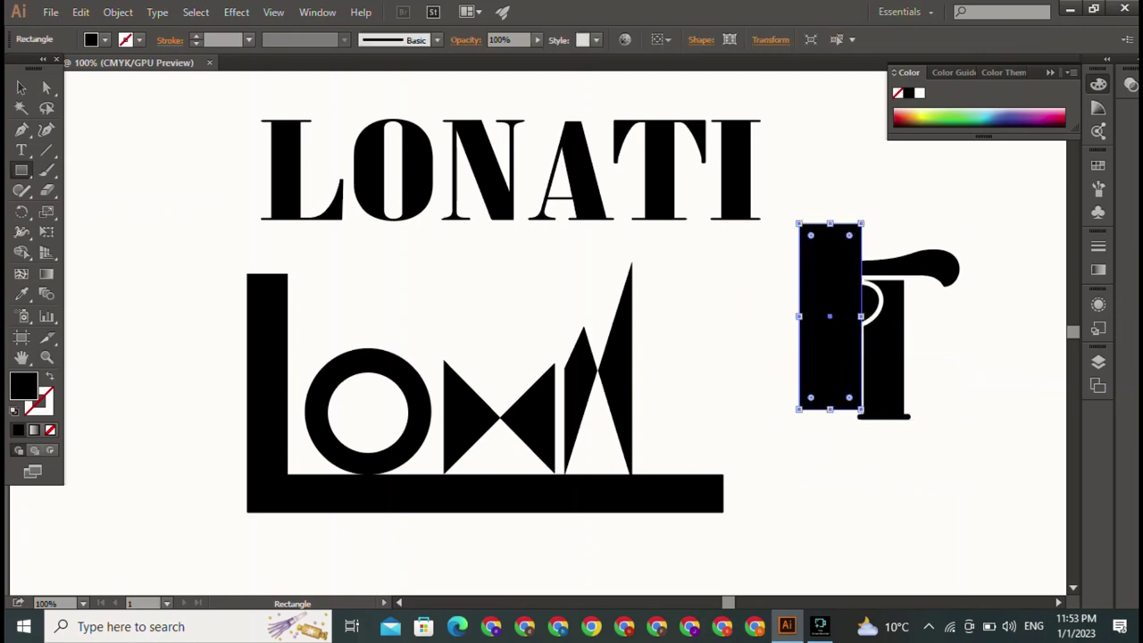
pyautogui.press('v')
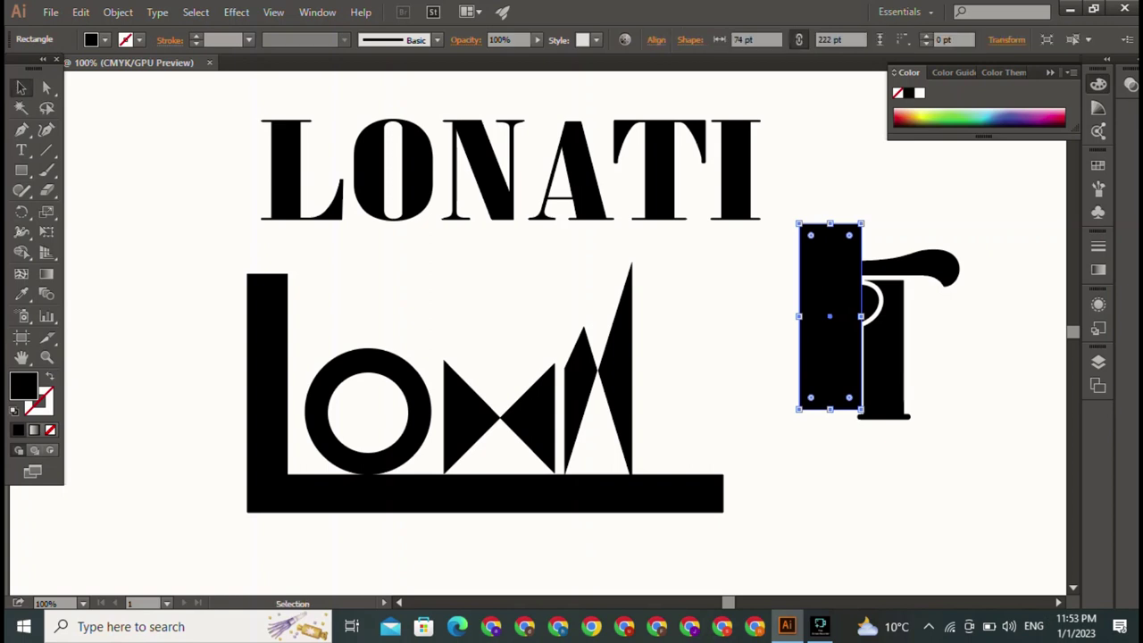
pyautogui.keyDown('shift'); pyautogui.click(892, 357); pyautogui.keyUp('shift')
# Try trimming the curl off the T with Shape Builder, then undo the attempt
pyautogui.click(22, 252)
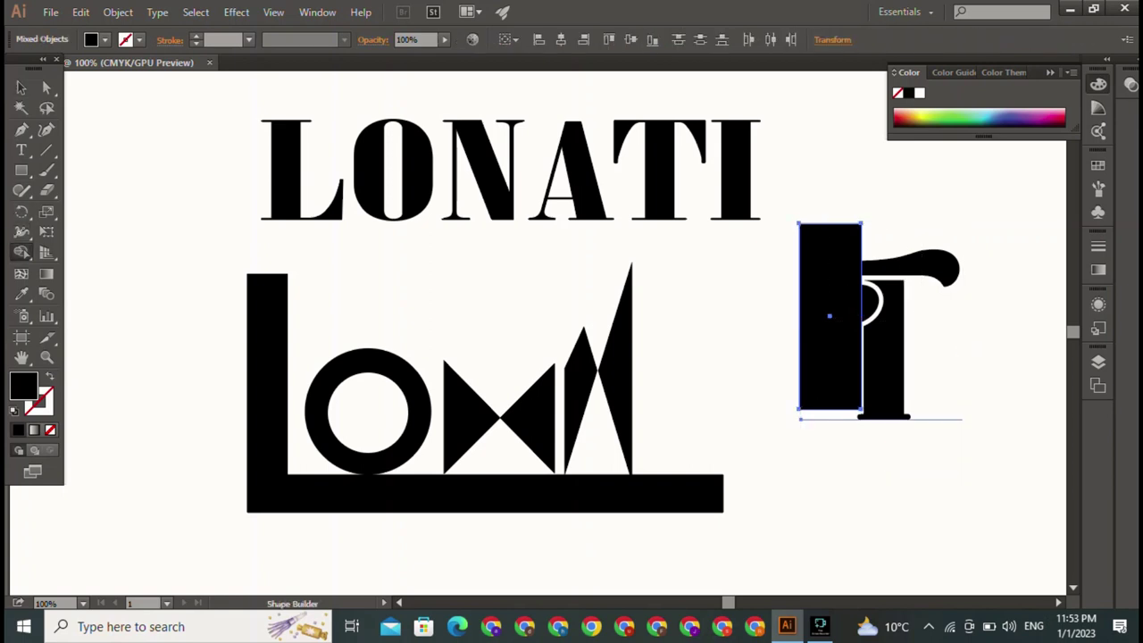
pyautogui.moveTo(808, 193); pyautogui.dragTo(819, 268)
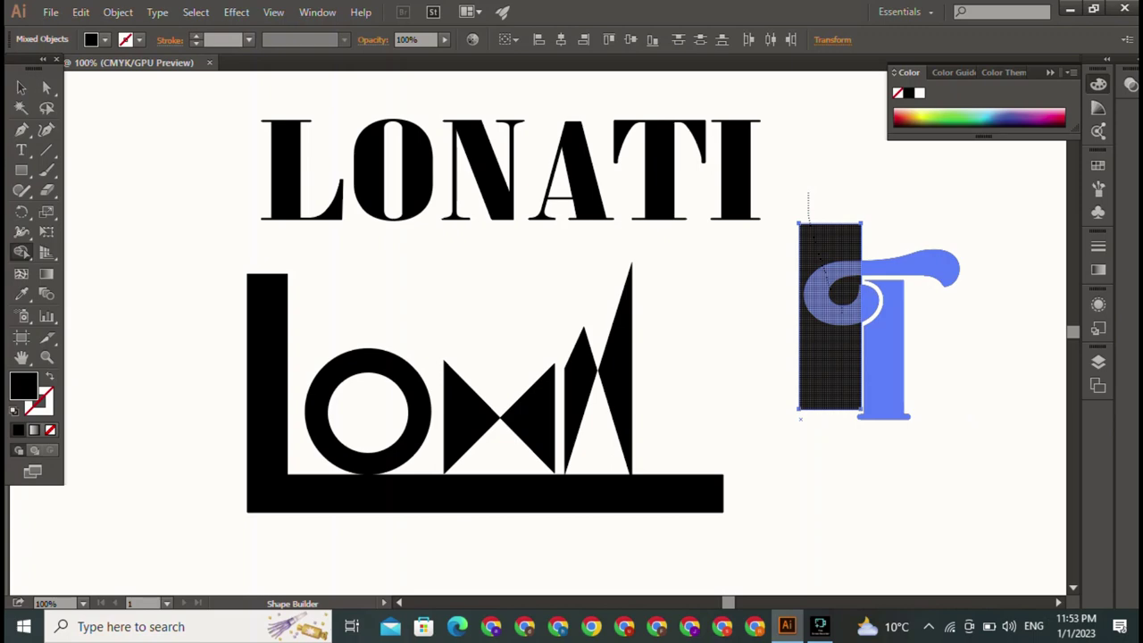
pyautogui.moveTo(800, 418); pyautogui.dragTo(801, 418)
pyautogui.click(21, 86)
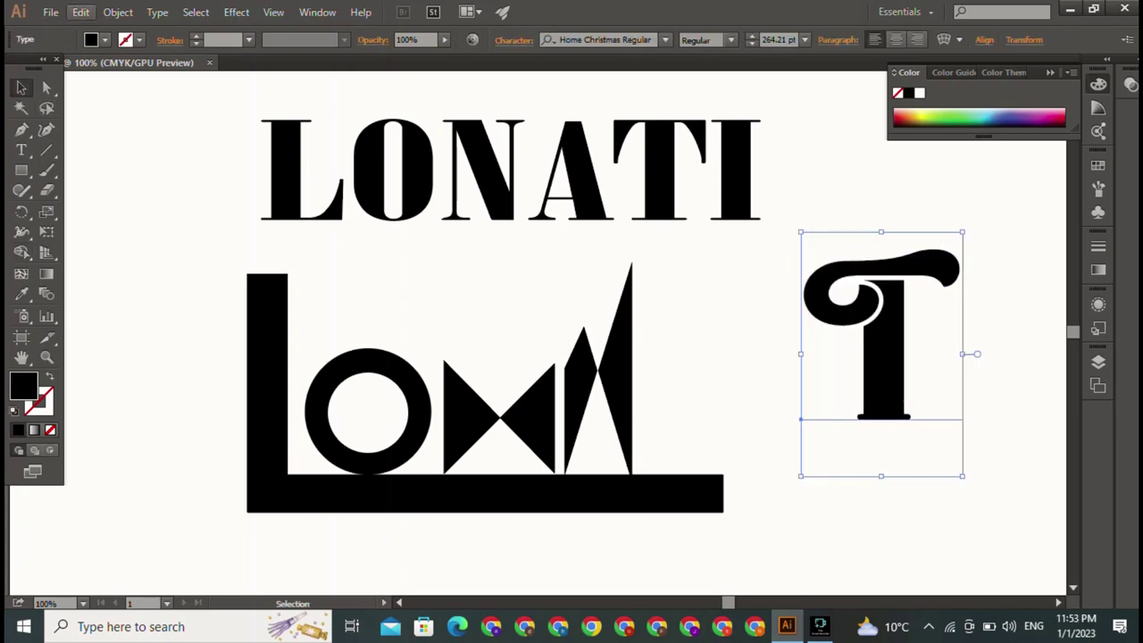
pyautogui.click(117, 13)
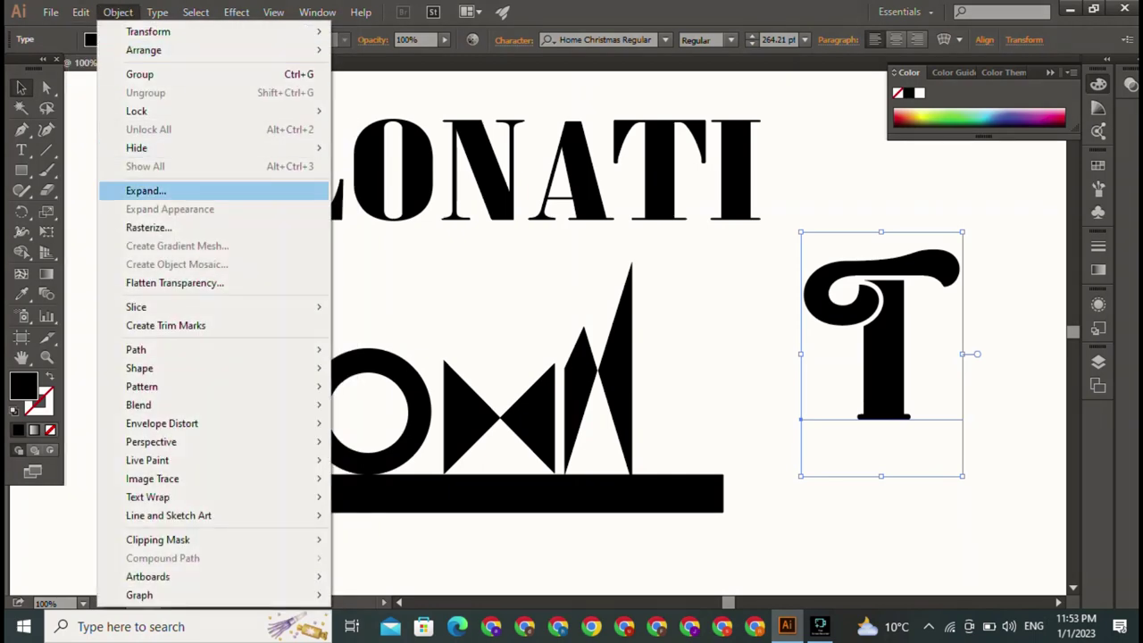
# Expand the T into outlines and draw a rectangle over its left curl, selecting both
pyautogui.click(145, 190)
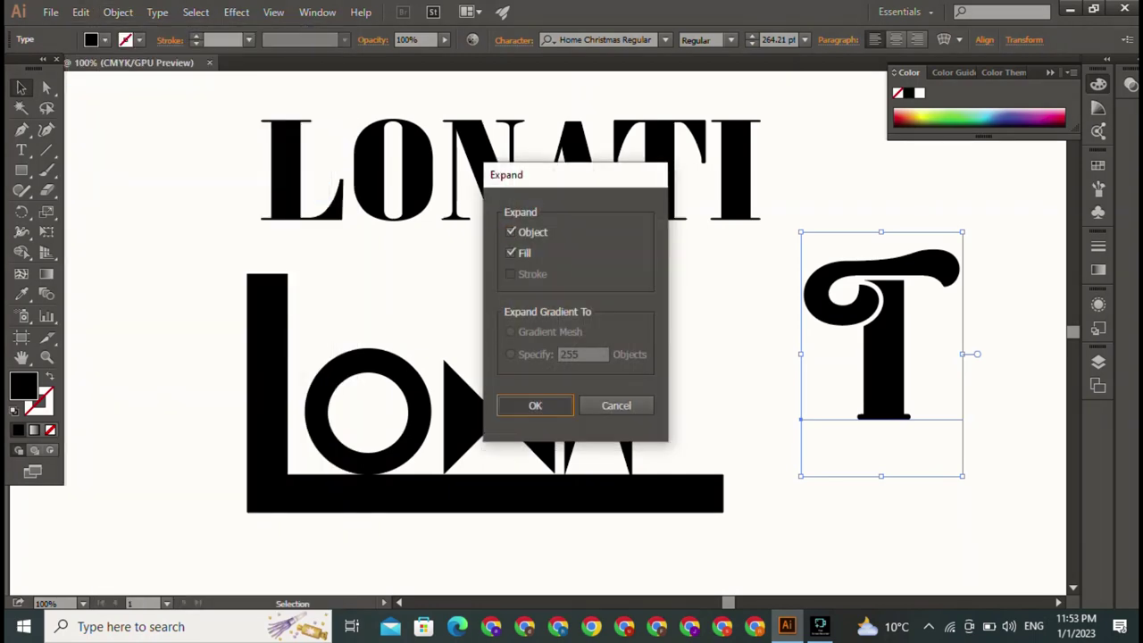
pyautogui.click(535, 405)
pyautogui.press('m')
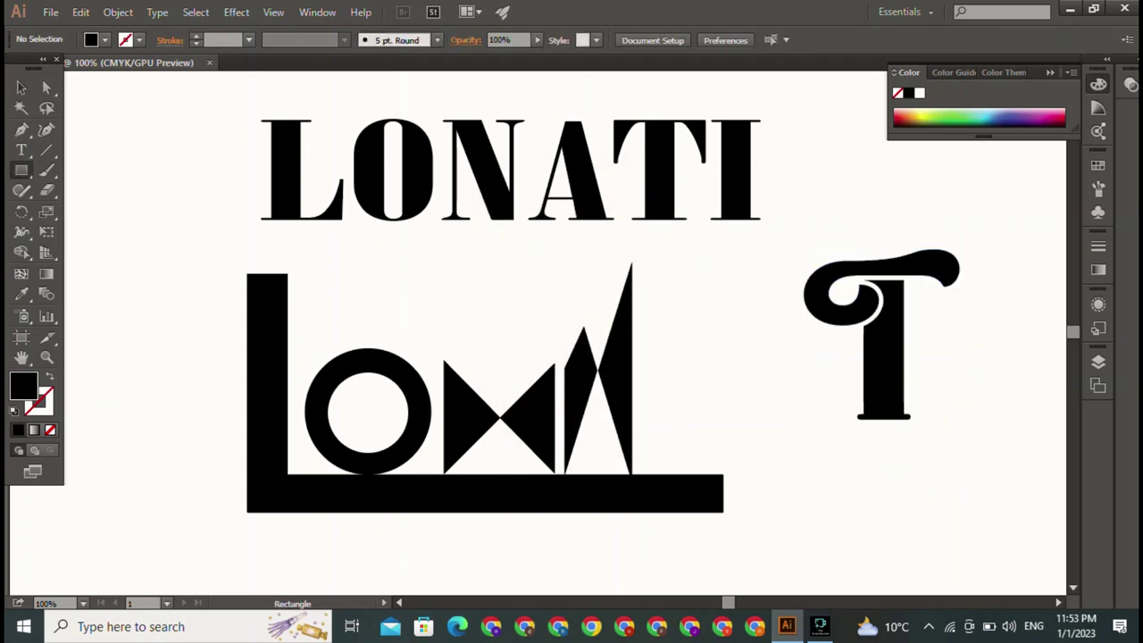
pyautogui.moveTo(801, 214)
pyautogui.mouseDown()
pyautogui.moveTo(804, 412)
pyautogui.moveTo(862, 401)
pyautogui.mouseUp()
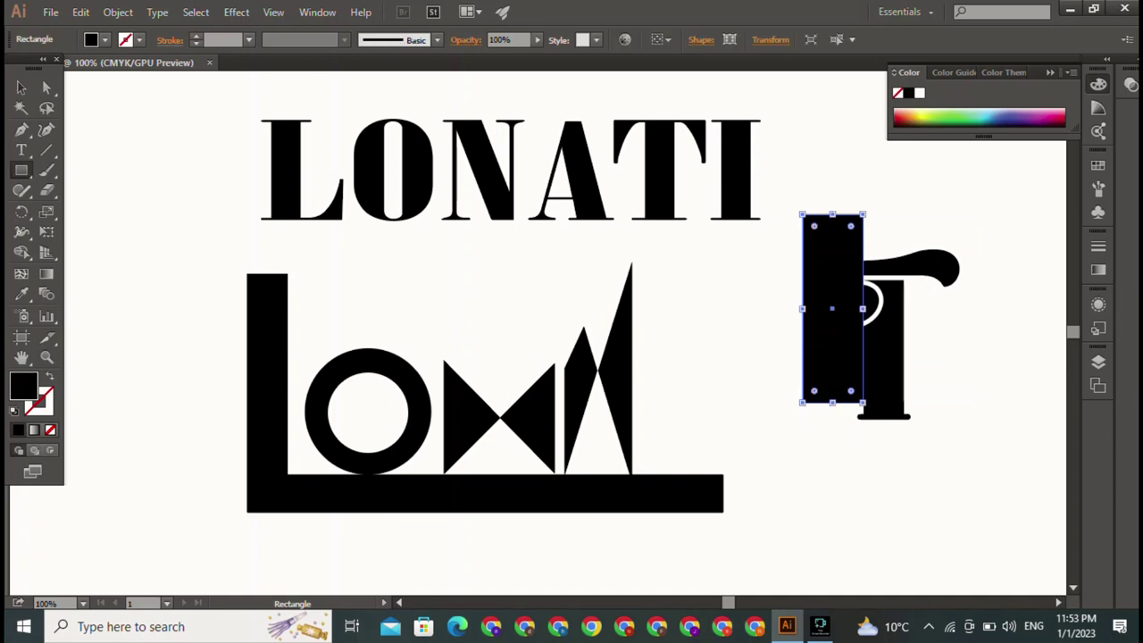
pyautogui.press('v')
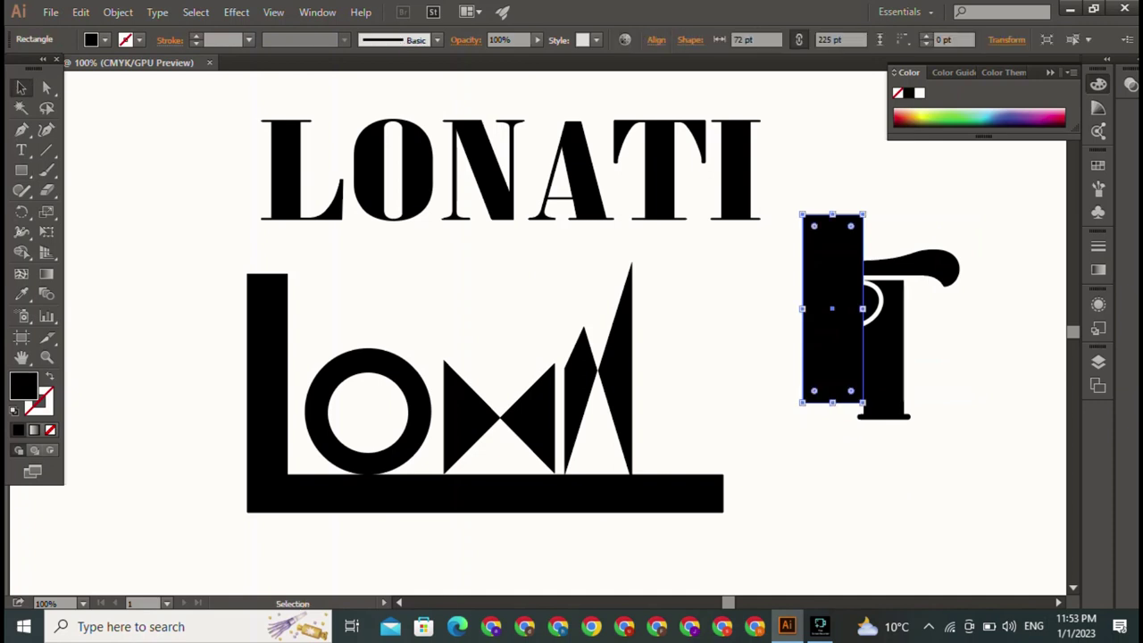
pyautogui.moveTo(881, 161); pyautogui.dragTo(855, 335)
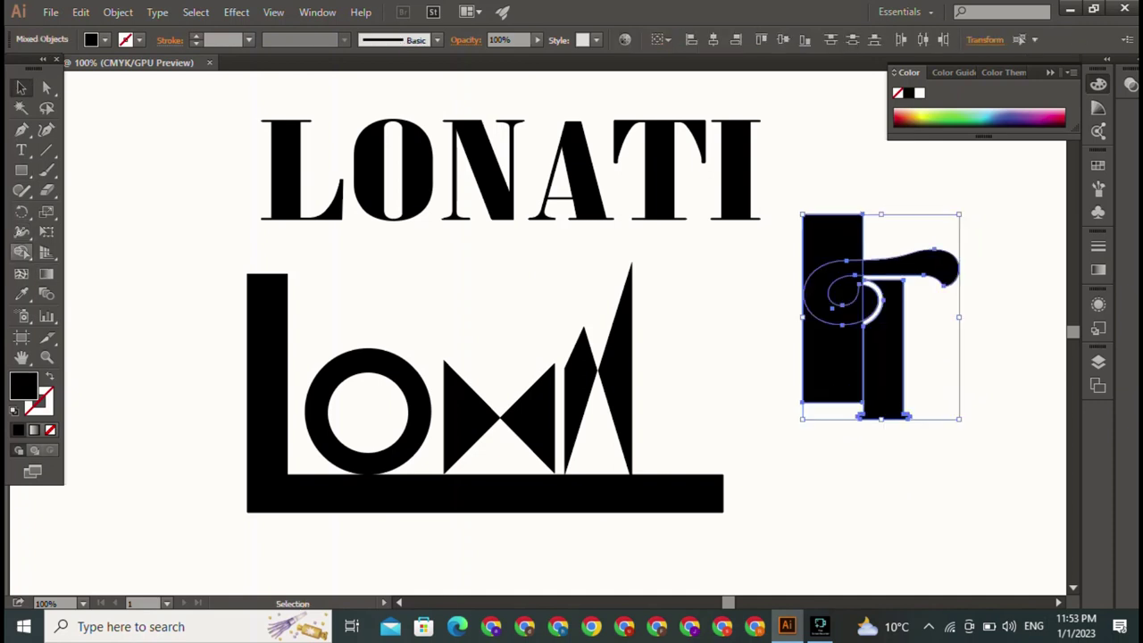
# Delete the left curl with Shape Builder, then ungroup the trimmed T
pyautogui.click(21, 252)
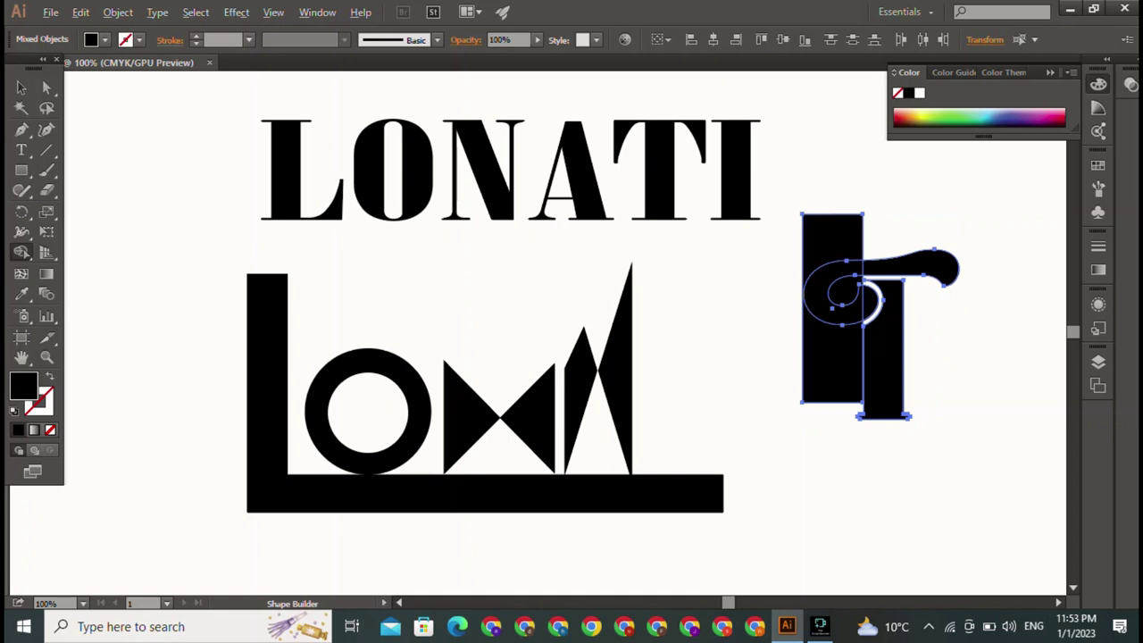
pyautogui.moveTo(816, 183); pyautogui.dragTo(820, 236)
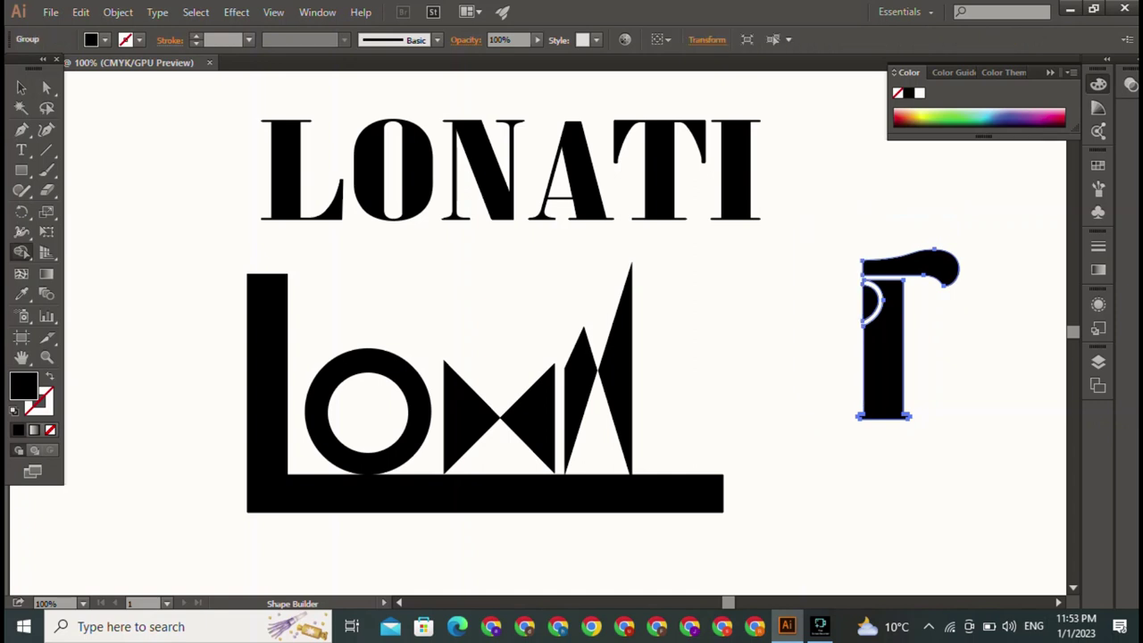
pyautogui.press('v')
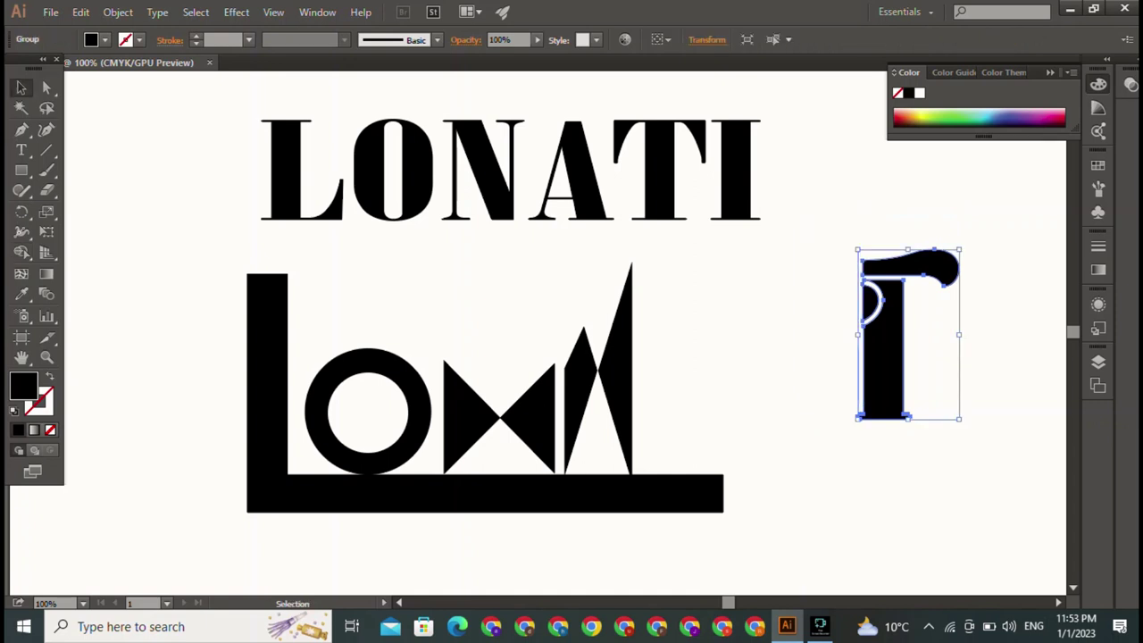
pyautogui.hotkey('ctrl', 'shift', 'a')
pyautogui.click(903, 375)
pyautogui.rightClick(913, 375)
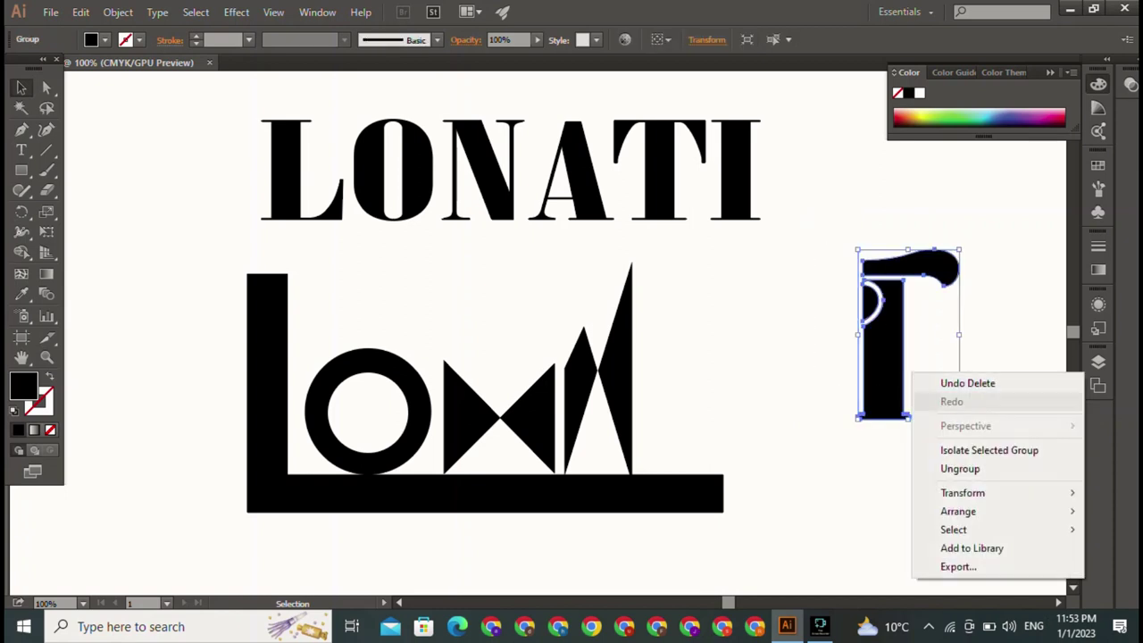
pyautogui.click(956, 467)
# Place the trimmed T on the base bar beside the A in the monogram
pyautogui.moveTo(884, 357); pyautogui.dragTo(659, 400)
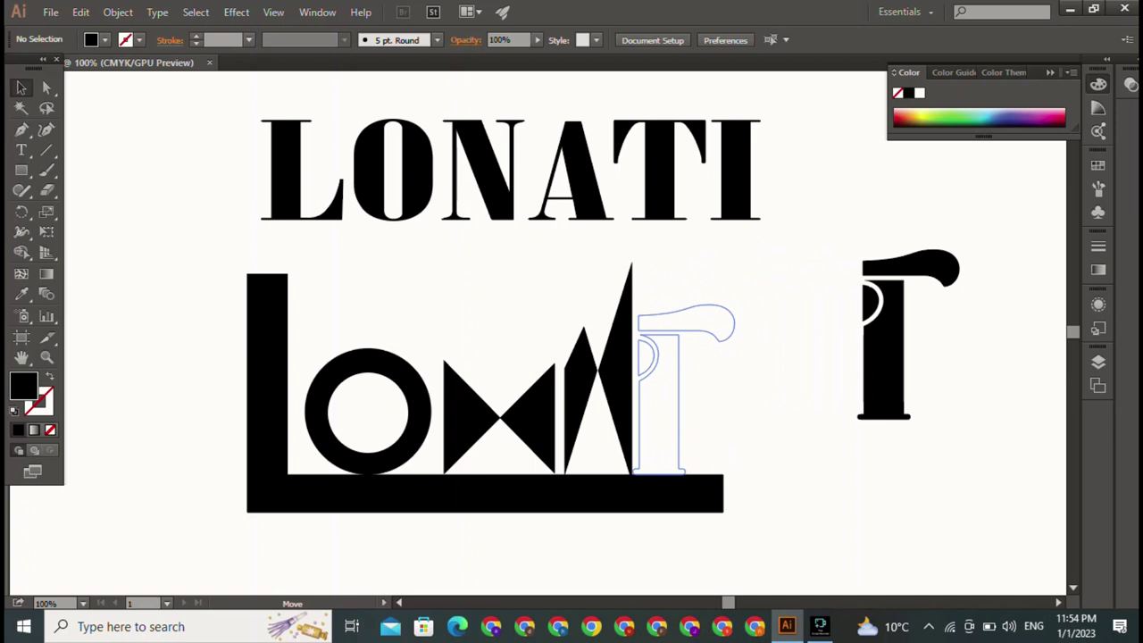
pyautogui.moveTo(683, 393); pyautogui.dragTo(683, 393)
pyautogui.click(786, 536)
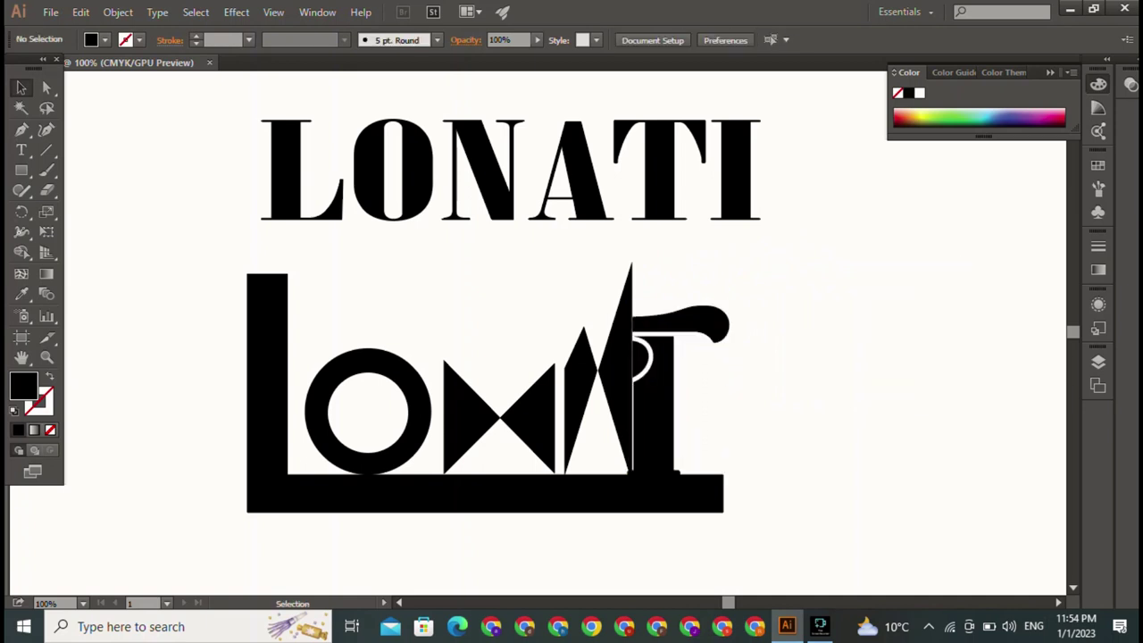
pyautogui.click(657, 402)
pyautogui.scroll(-5, 563, 330)
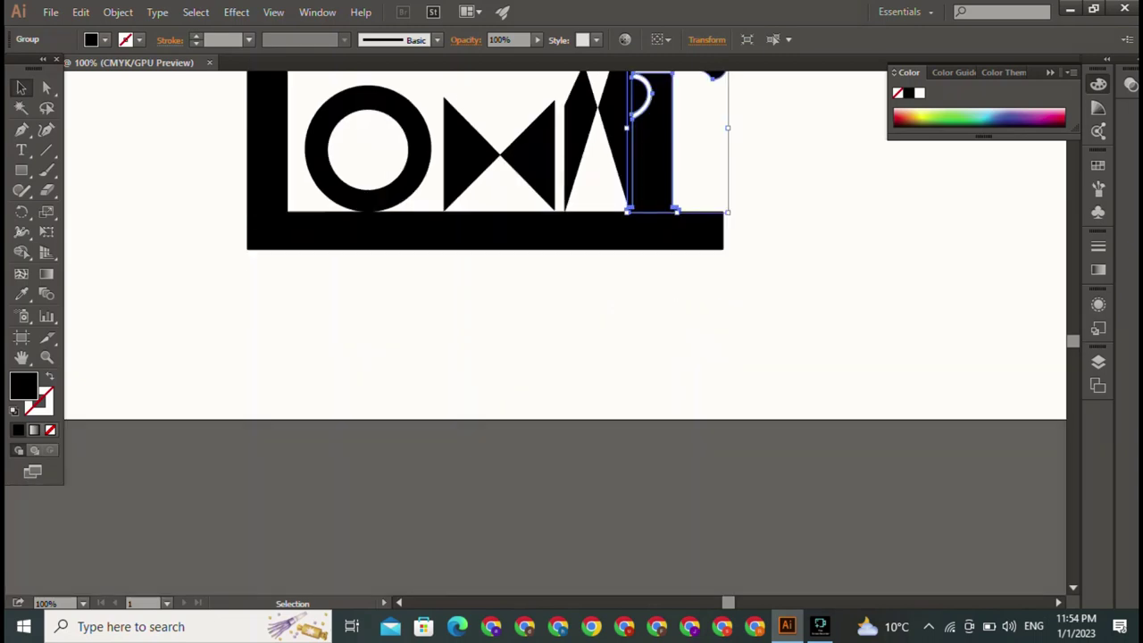
pyautogui.scroll(4, 563, 331)
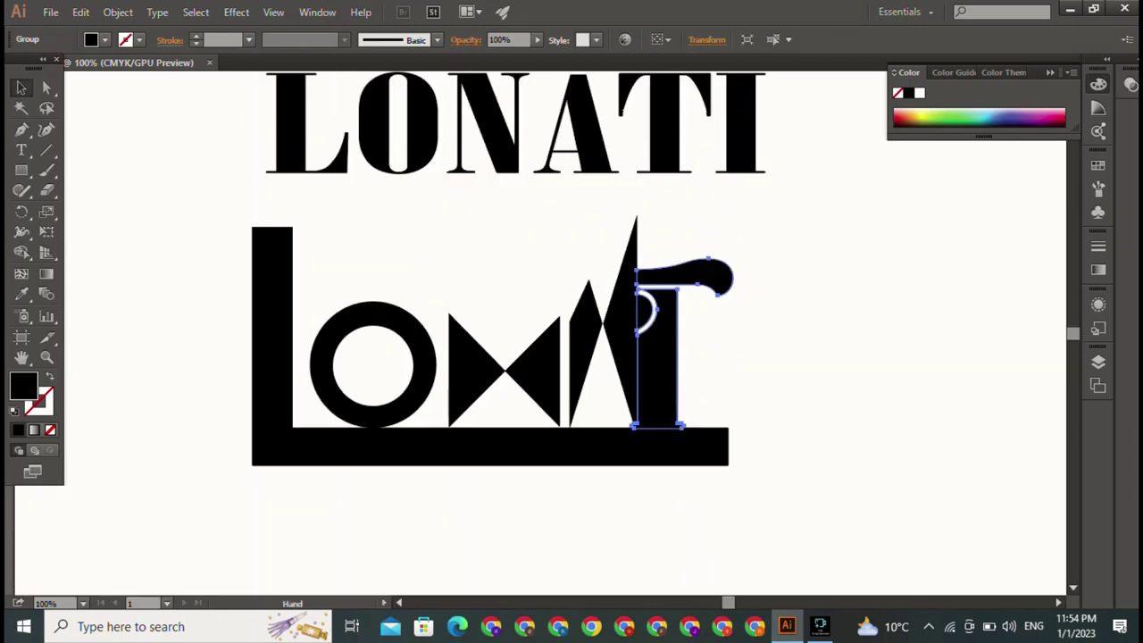
pyautogui.hotkey('ctrl', 'shift', 'a')
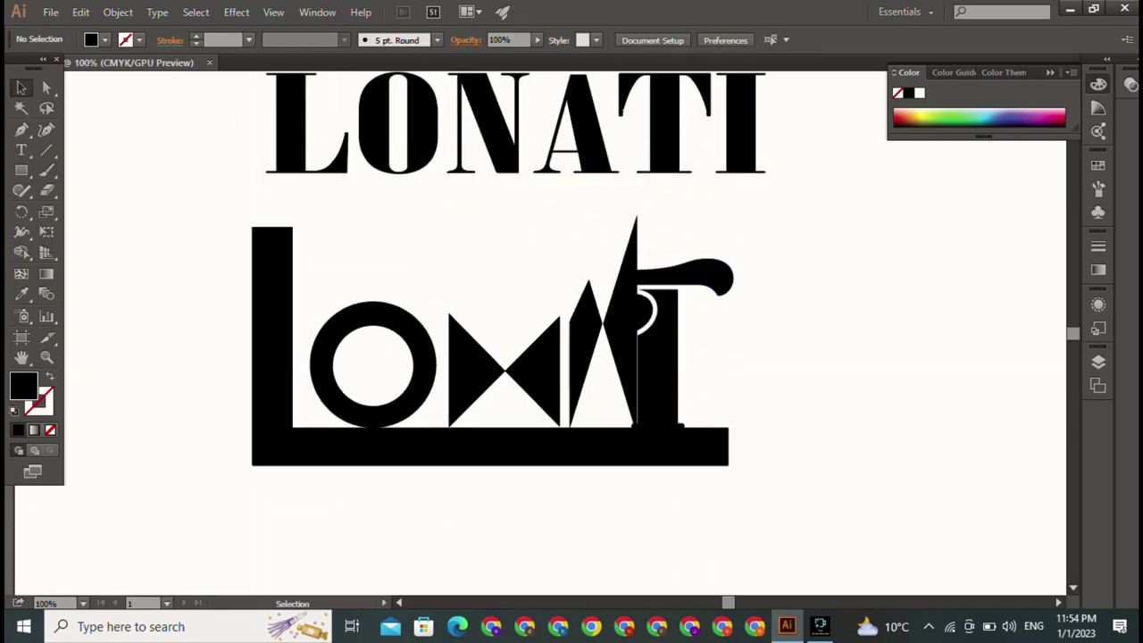
pyautogui.click(658, 357)
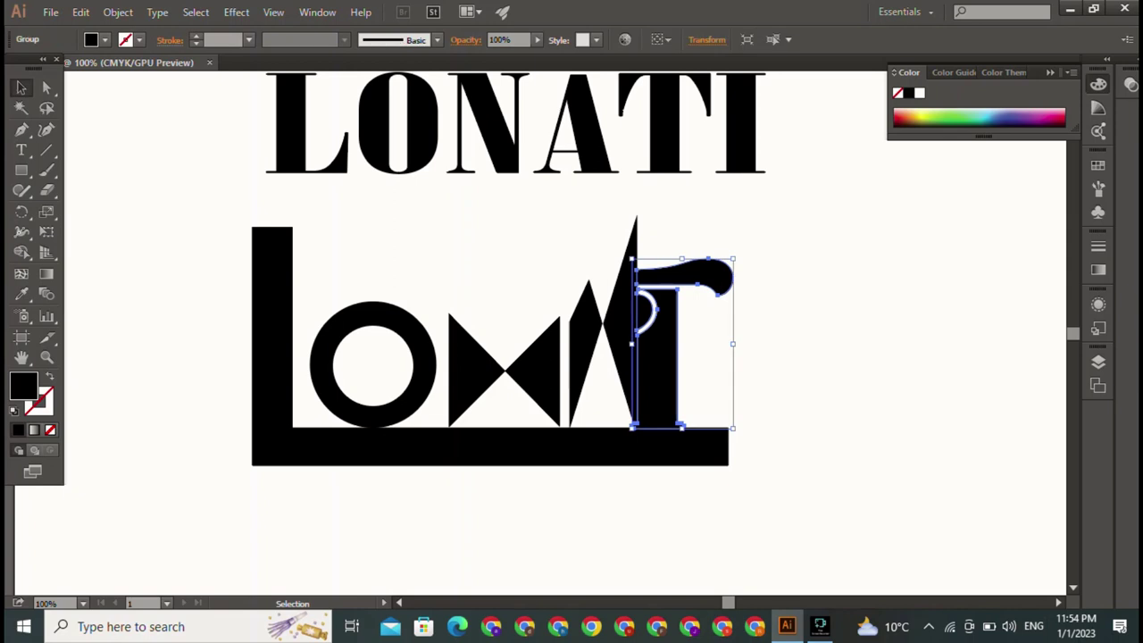
pyautogui.hotkey('ctrl', 'shift', 'a')
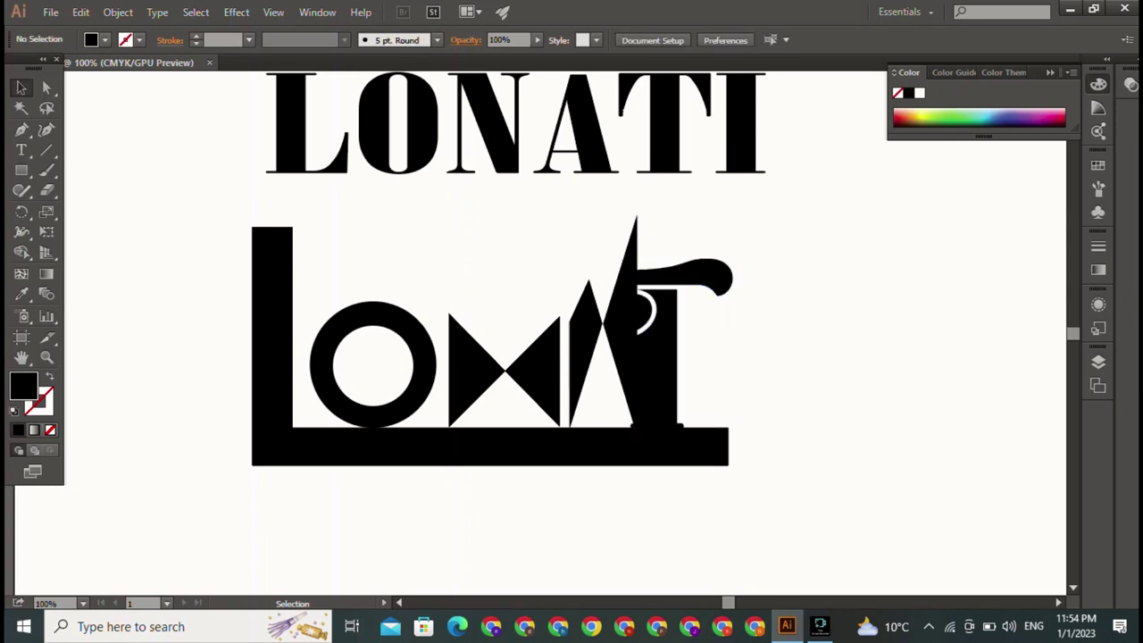
# Shift the O ring, bowtie, and A and T shapes slightly left to close the gaps
pyautogui.click(373, 313)
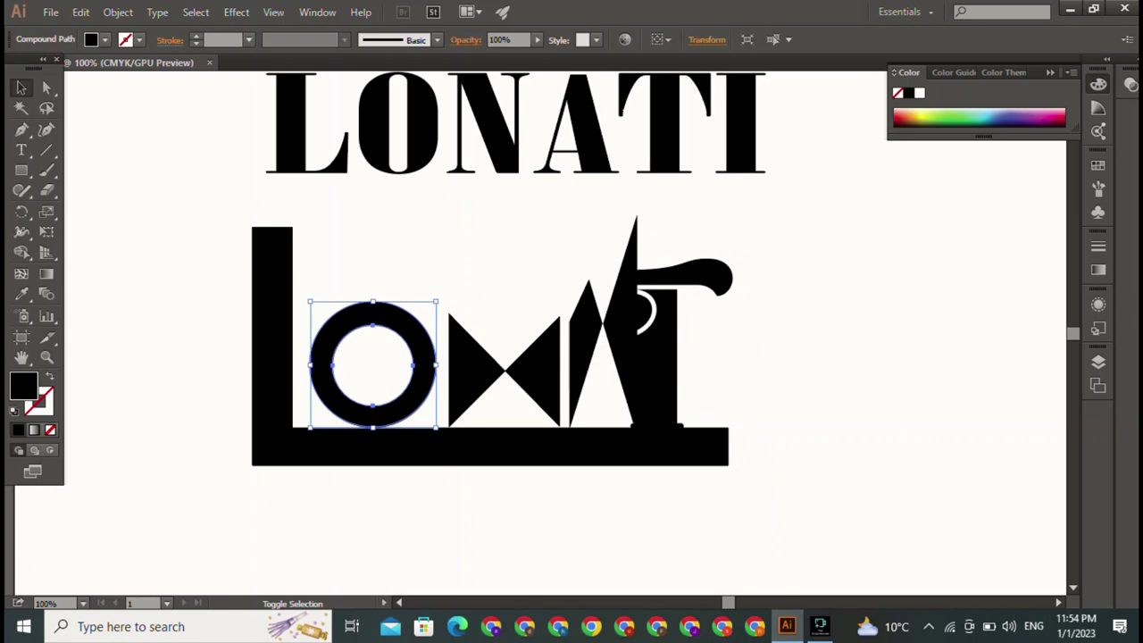
pyautogui.hotkey('ctrl', 'shift', 'a')
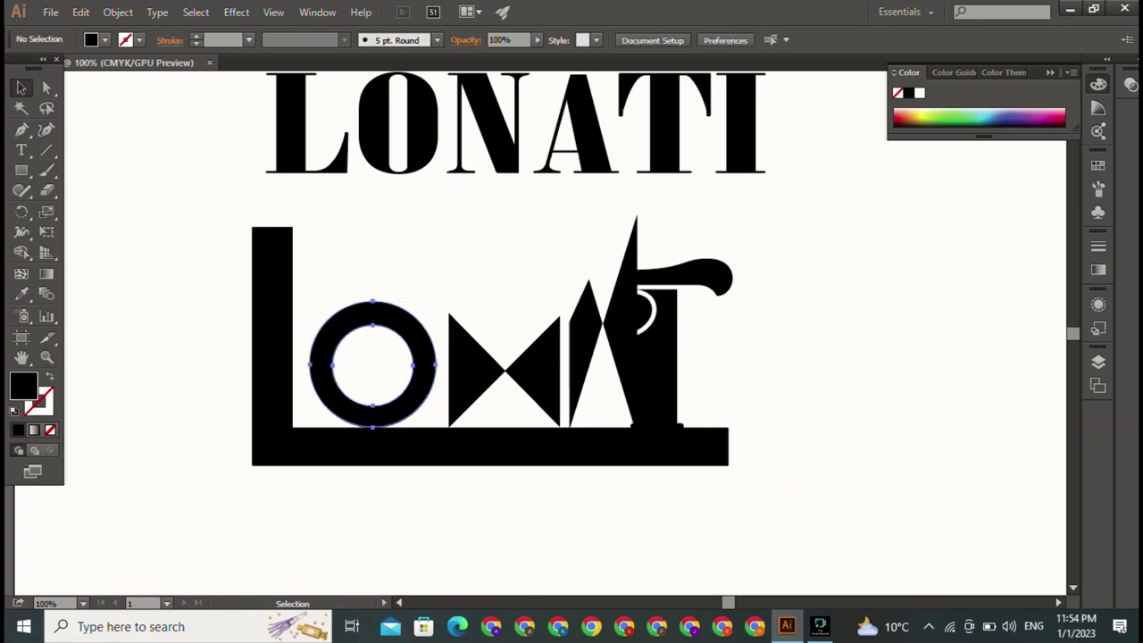
pyautogui.moveTo(373, 308); pyautogui.dragTo(364, 308)
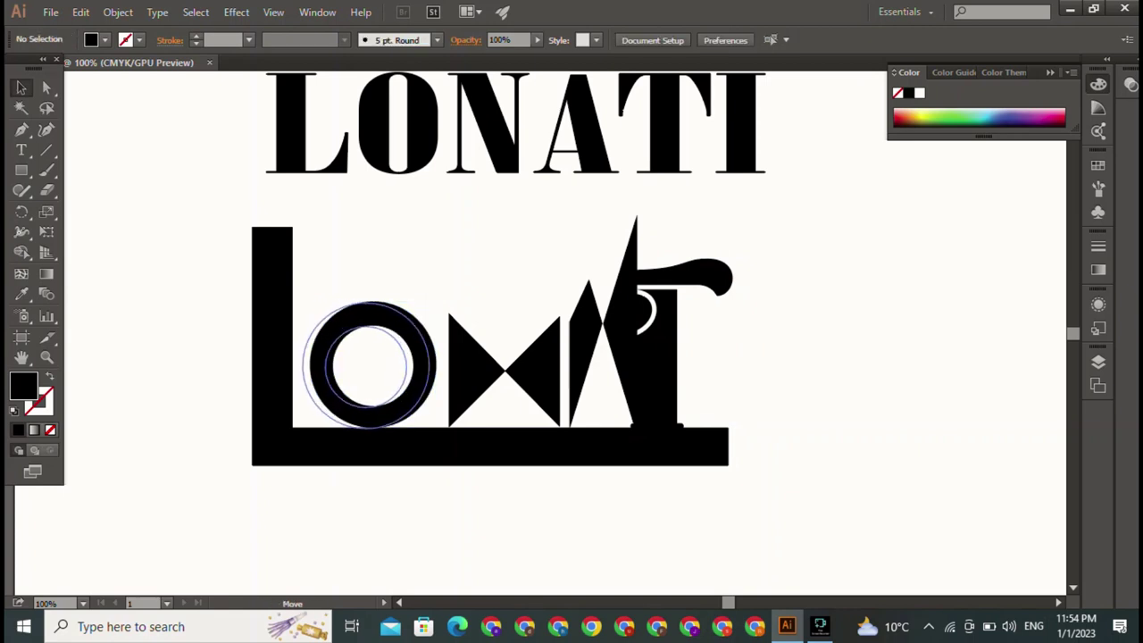
pyautogui.moveTo(482, 371); pyautogui.dragTo(471, 370)
pyautogui.hotkey('ctrl', 'shift', 'a')
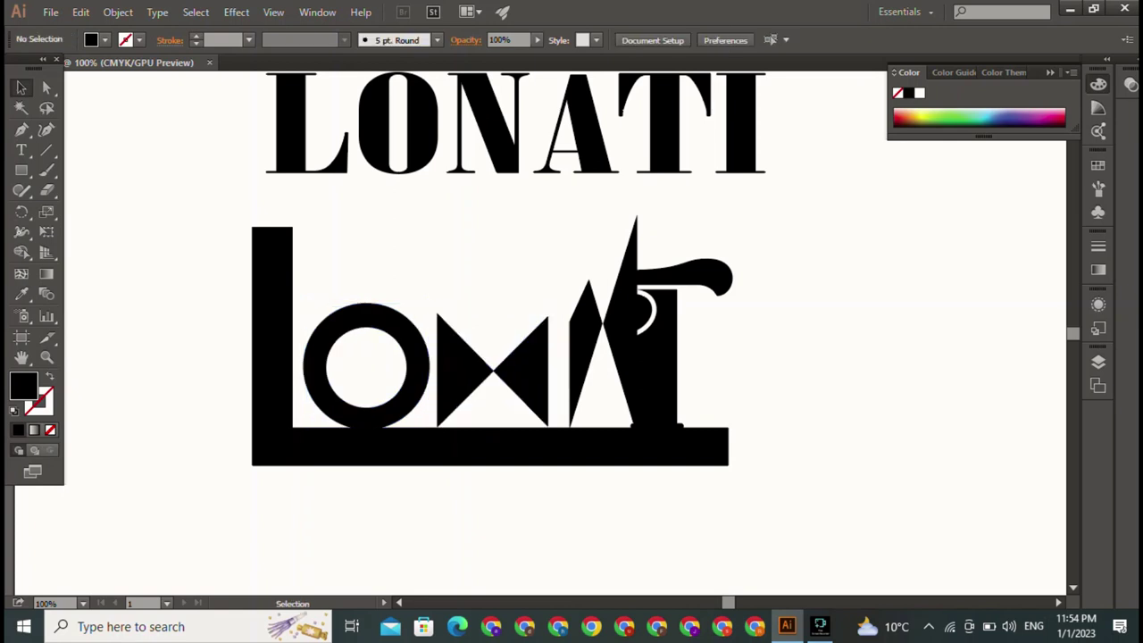
pyautogui.moveTo(550, 246); pyautogui.dragTo(652, 313)
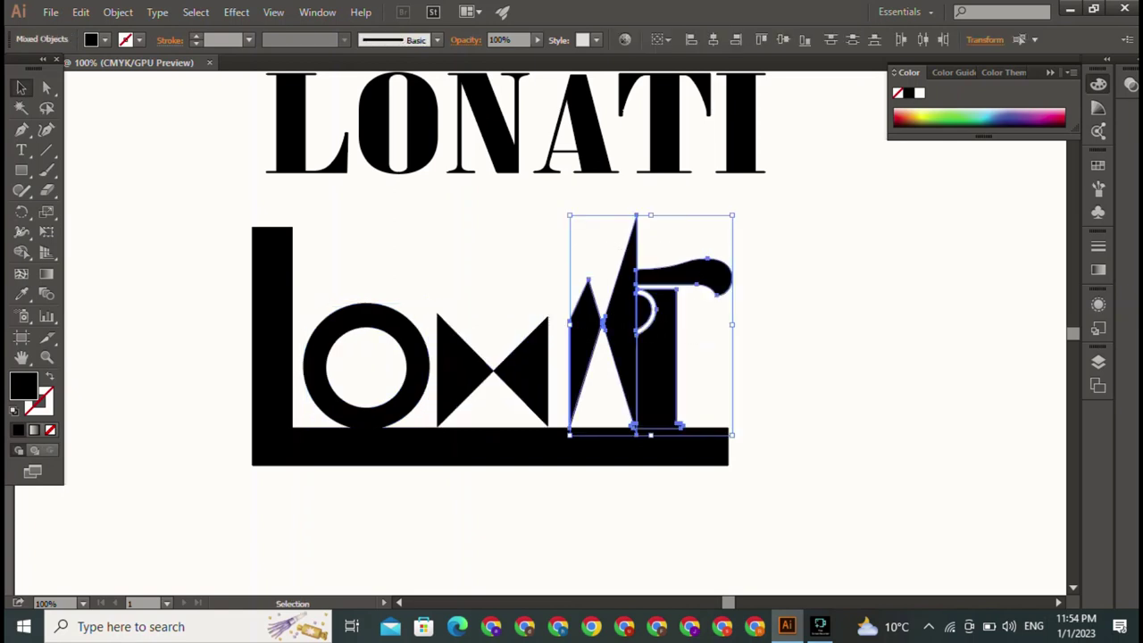
pyautogui.moveTo(656, 375); pyautogui.dragTo(639, 375)
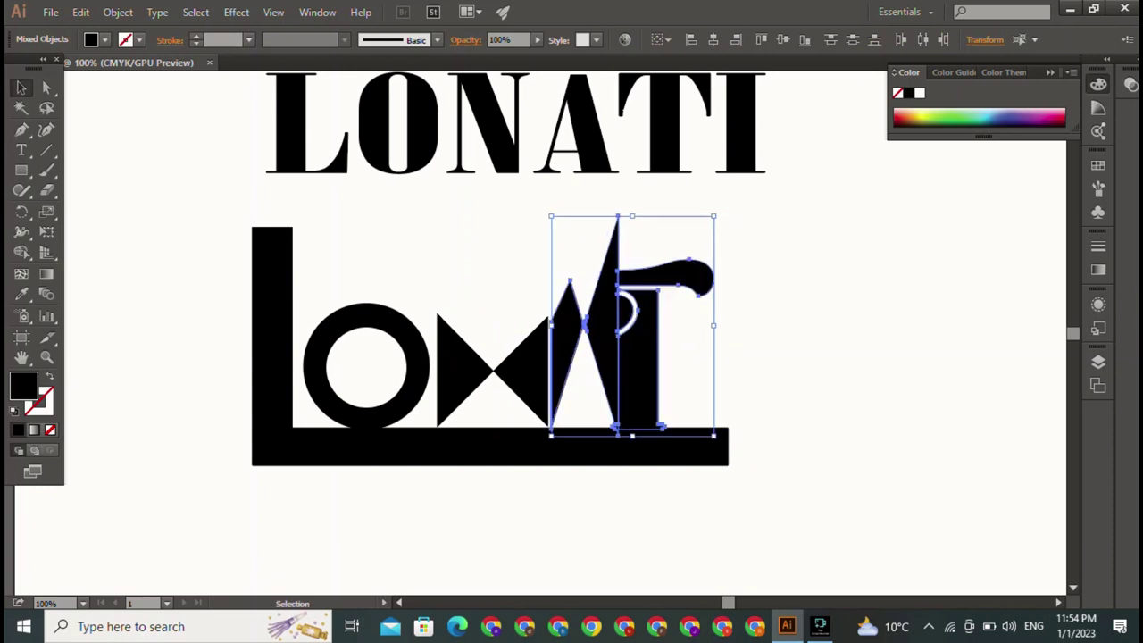
pyautogui.hotkey('ctrl', 'shift', 'a')
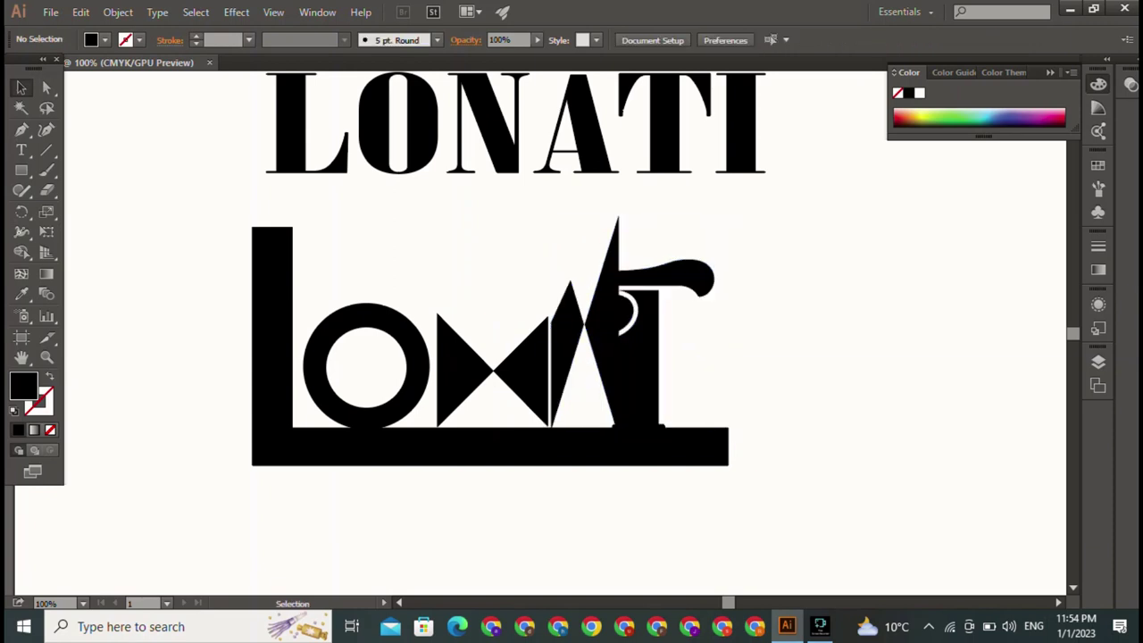
pyautogui.press('t')
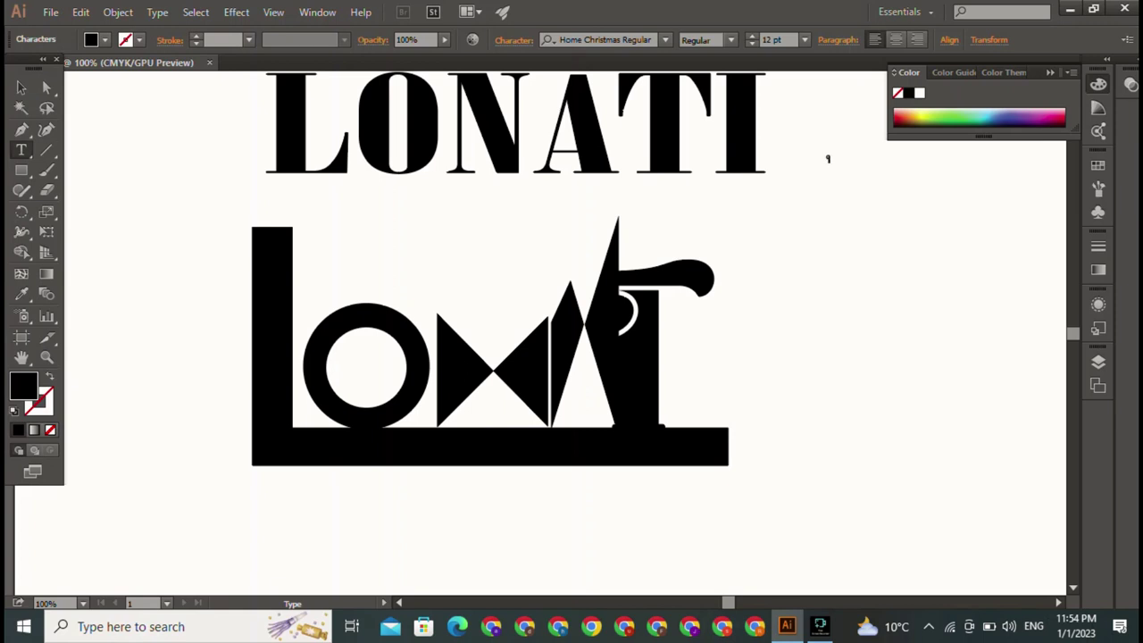
# Enlarge the new Home Christmas glyph and lower it onto the base bar's right end
pyautogui.press('Escape')
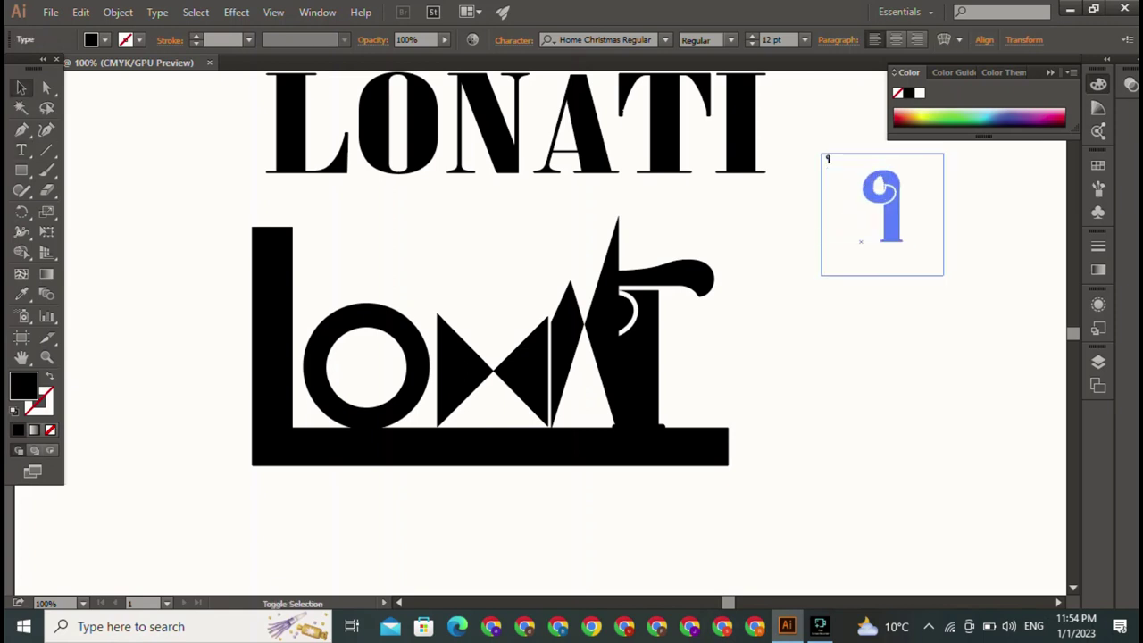
pyautogui.moveTo(836, 168); pyautogui.dragTo(953, 330)
pyautogui.moveTo(883, 284)
pyautogui.mouseDown()
pyautogui.moveTo(746, 419)
pyautogui.moveTo(649, 418)
pyautogui.mouseUp()
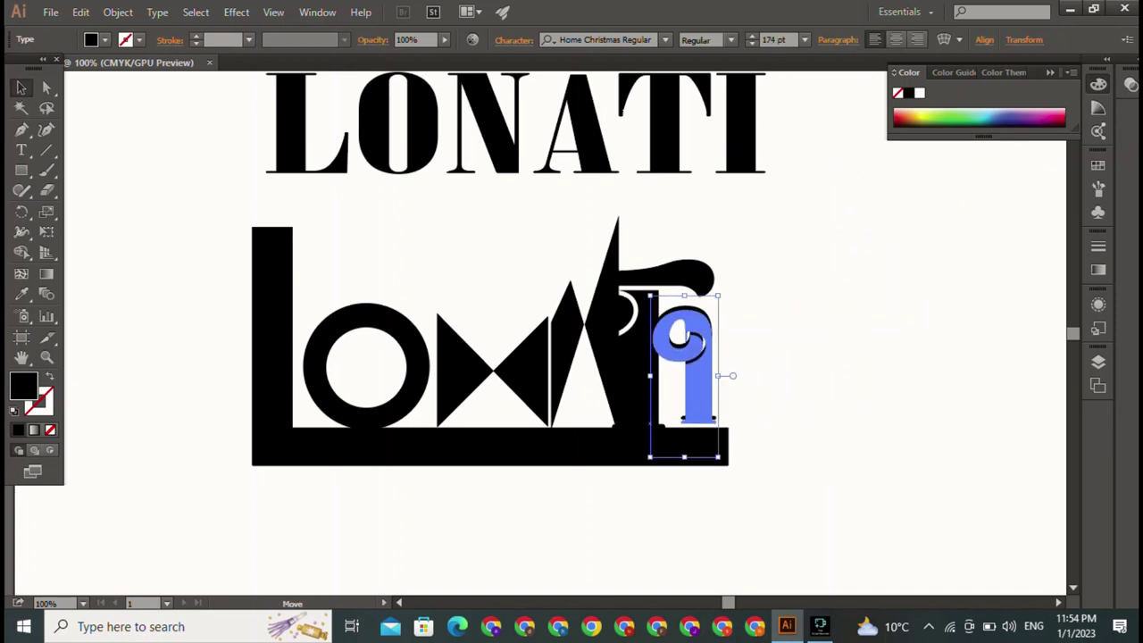
pyautogui.hotkey('ctrl', 'shift', 'a')
pyautogui.click(685, 375)
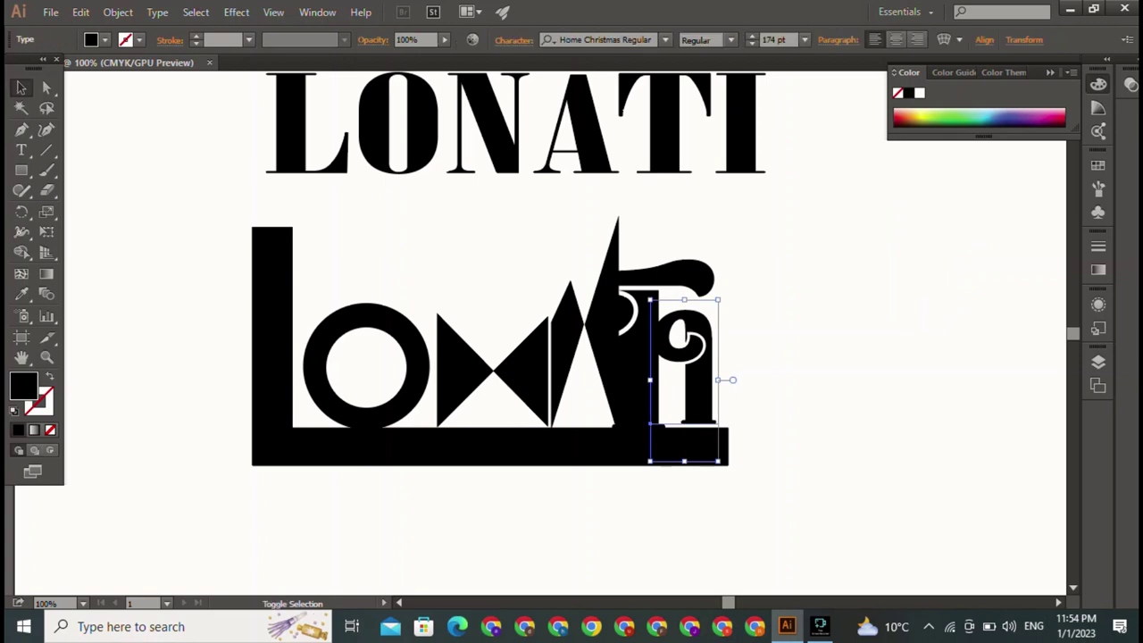
pyautogui.press('Escape')
pyautogui.hotkey('ctrl', 'shift', 'a')
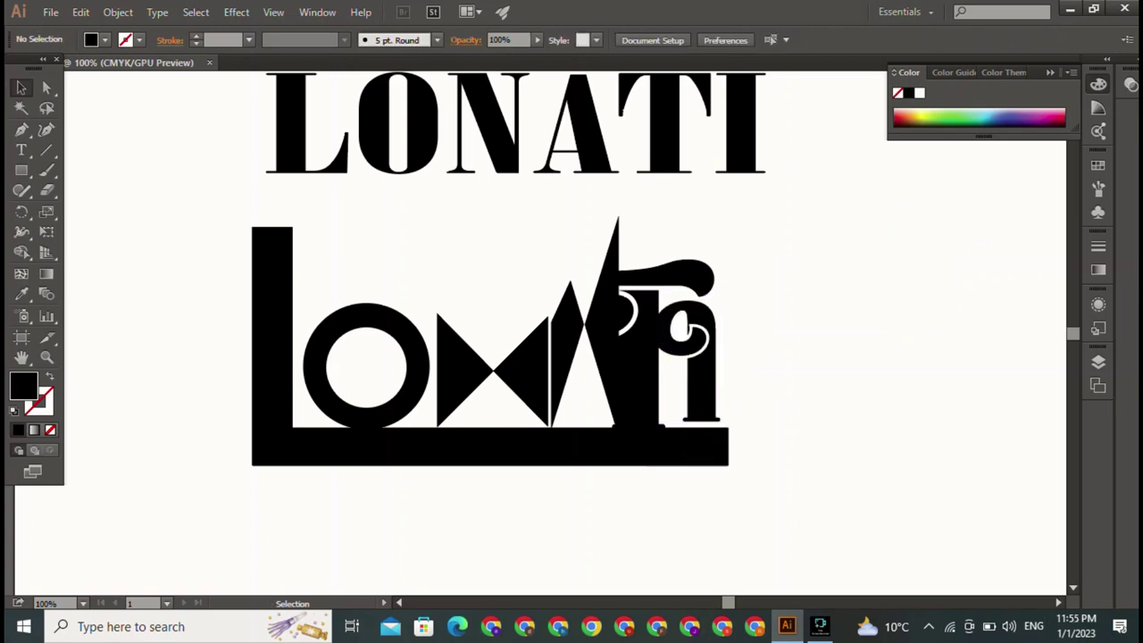
pyautogui.moveTo(686, 375); pyautogui.dragTo(686, 382)
pyautogui.hotkey('ctrl', 'shift', 'a')
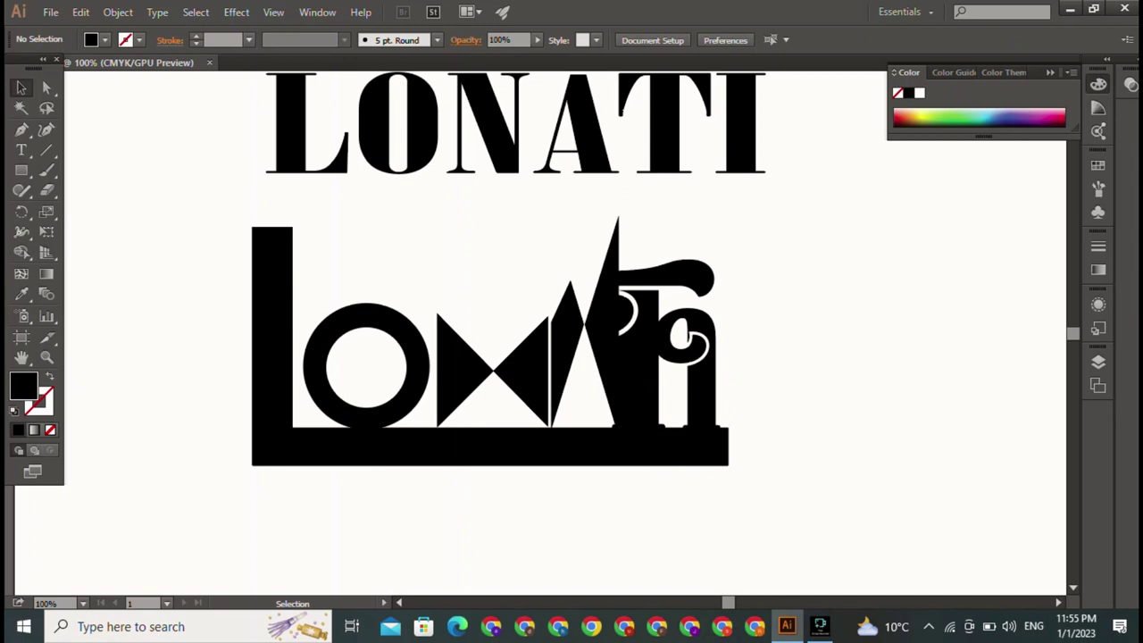
# Open and exit text editing on the I glyph to check its text
pyautogui.click(660, 419)
pyautogui.doubleClick(661, 419)
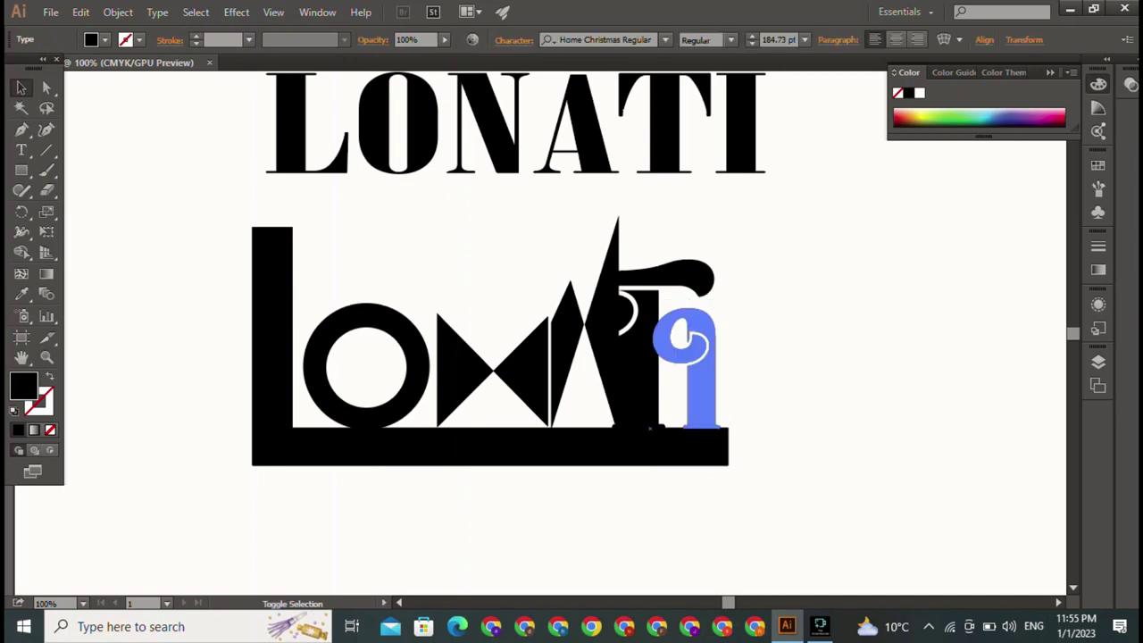
pyautogui.press('Escape')
pyautogui.hotkey('ctrl', 'shift', 'a')
pyautogui.click(652, 427)
pyautogui.doubleClick(652, 427)
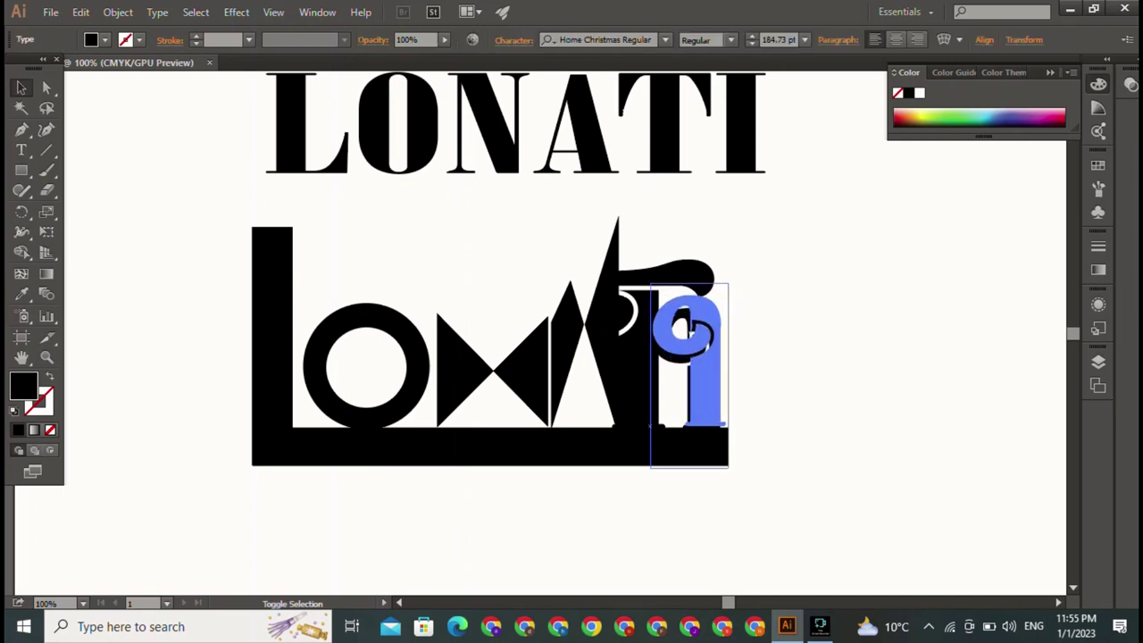
pyautogui.press('Escape')
pyautogui.hotkey('ctrl', 'shift', 'a')
# Nudge the T group right and fine-tune the I glyph at about 199.75 pt on the bar
pyautogui.click(660, 393)
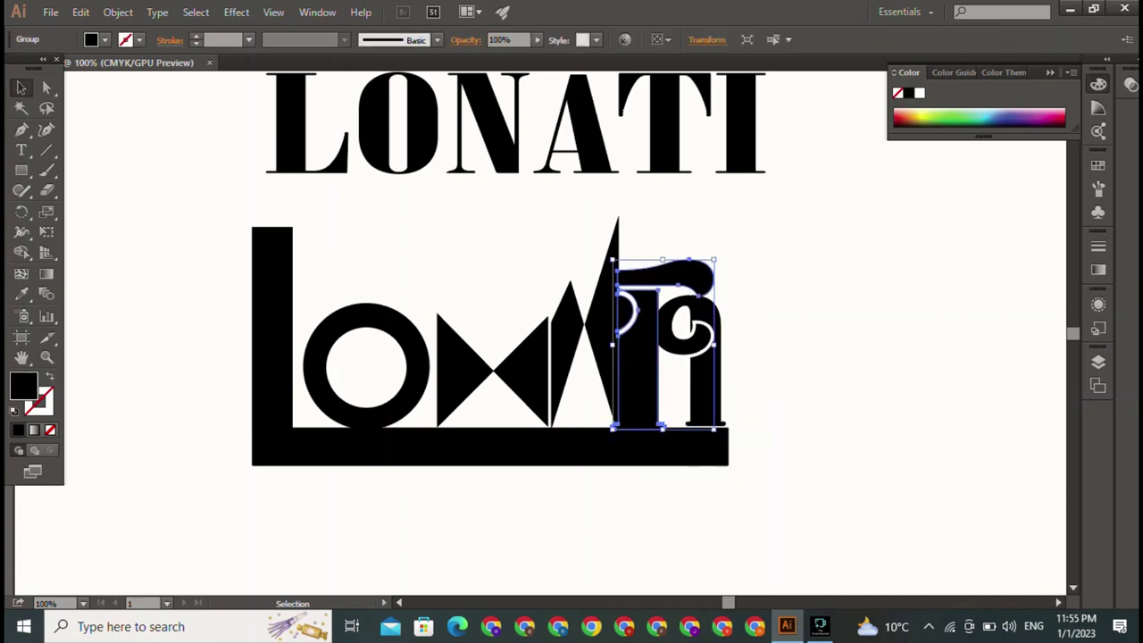
pyautogui.press('Right')
pyautogui.press('Right')
pyautogui.press('Right')
pyautogui.press('Right')
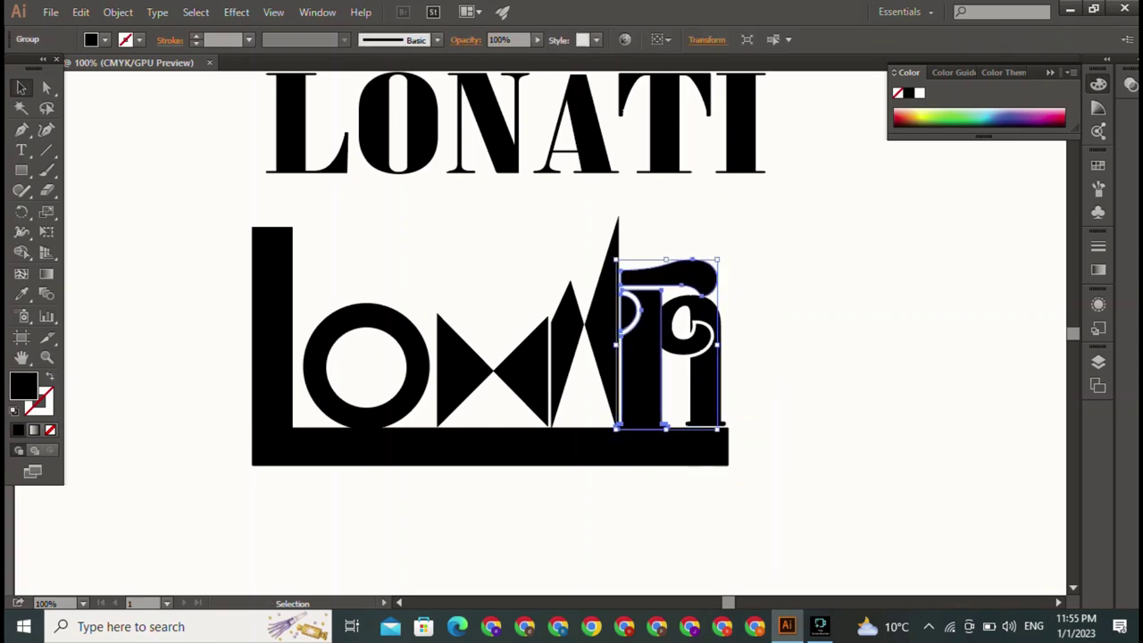
pyautogui.press('Right')
pyautogui.moveTo(678, 375); pyautogui.dragTo(673, 377)
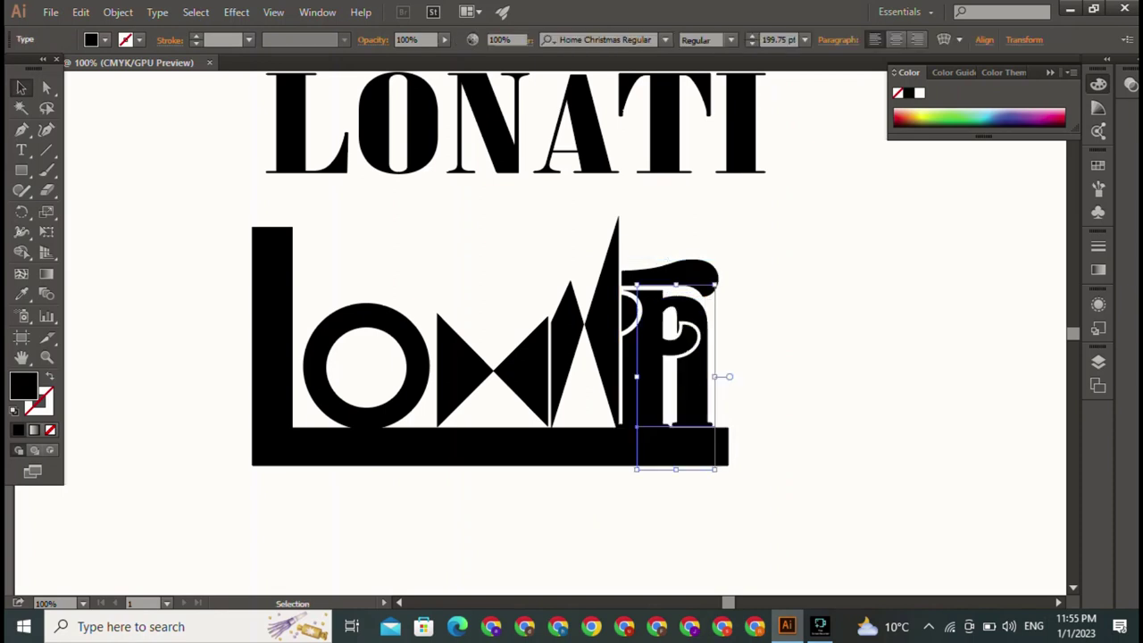
pyautogui.hotkey('ctrl', 'shift', 'a')
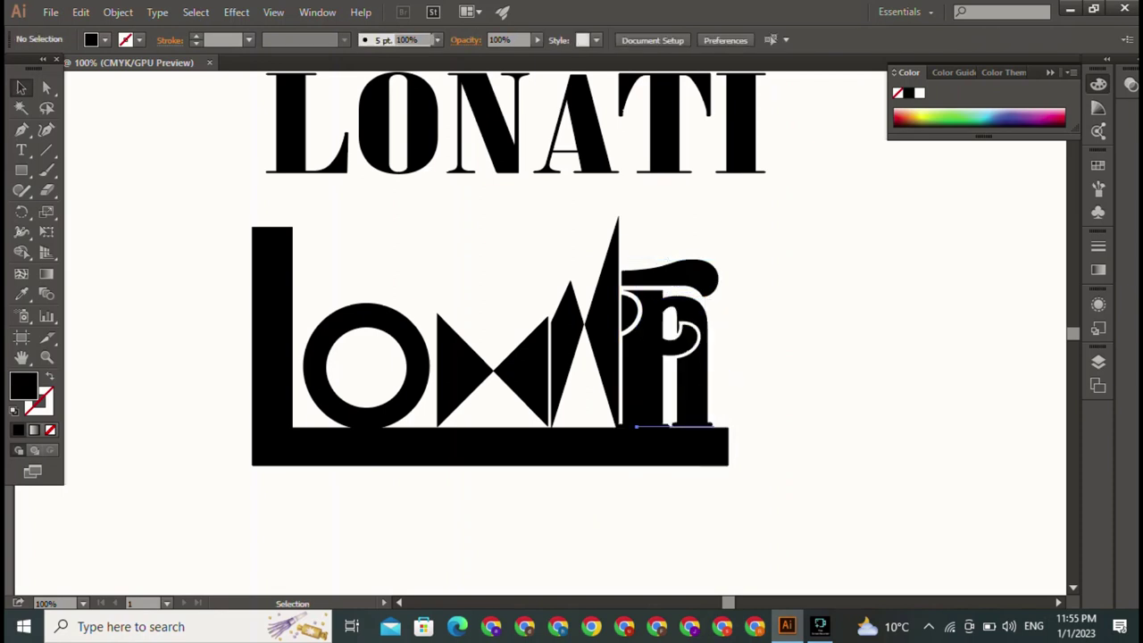
pyautogui.click(683, 375)
pyautogui.hotkey('ctrl', 'shift', 'a')
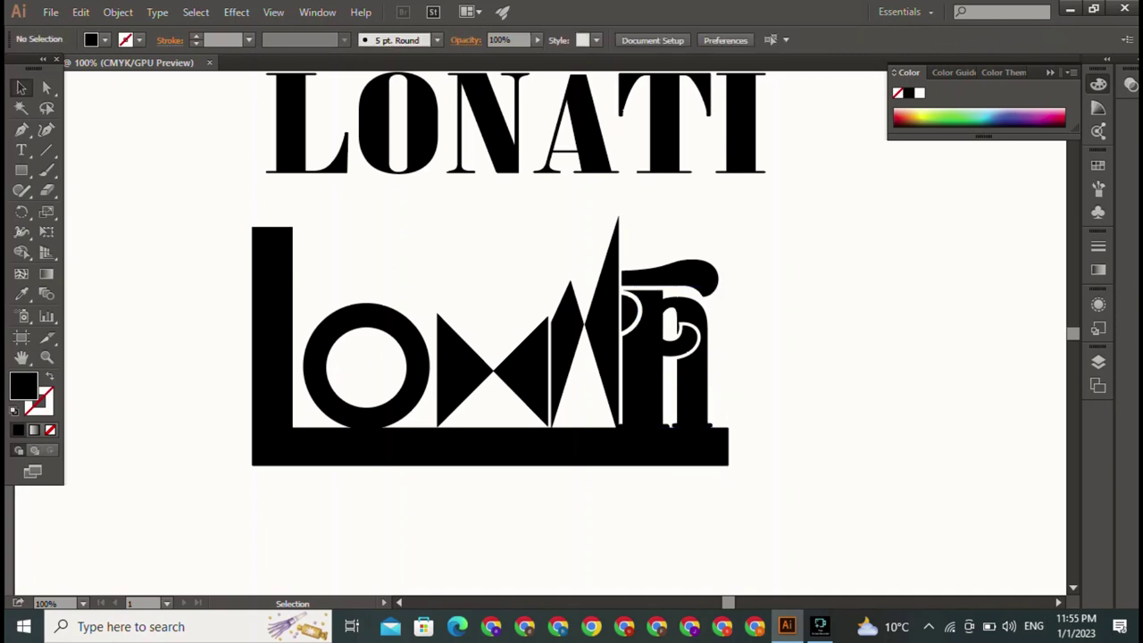
pyautogui.click(459, 366)
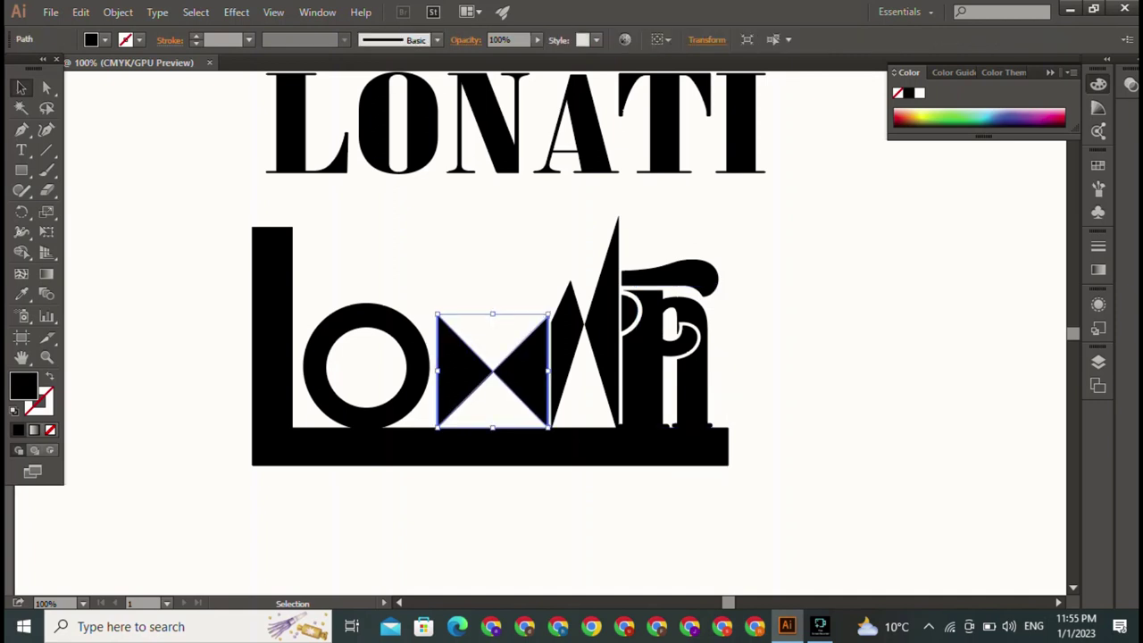
pyautogui.hotkey('ctrl', 'shift', 'a')
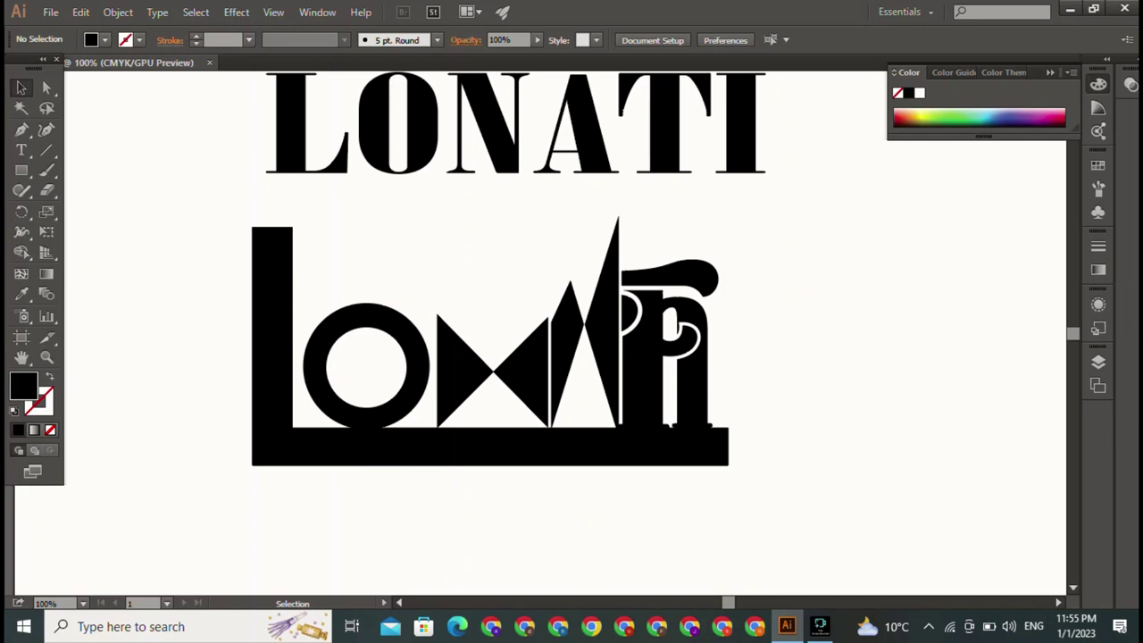
# Delete the LONATI reference text and close the Shaper introduction dialog
pyautogui.click(419, 125)
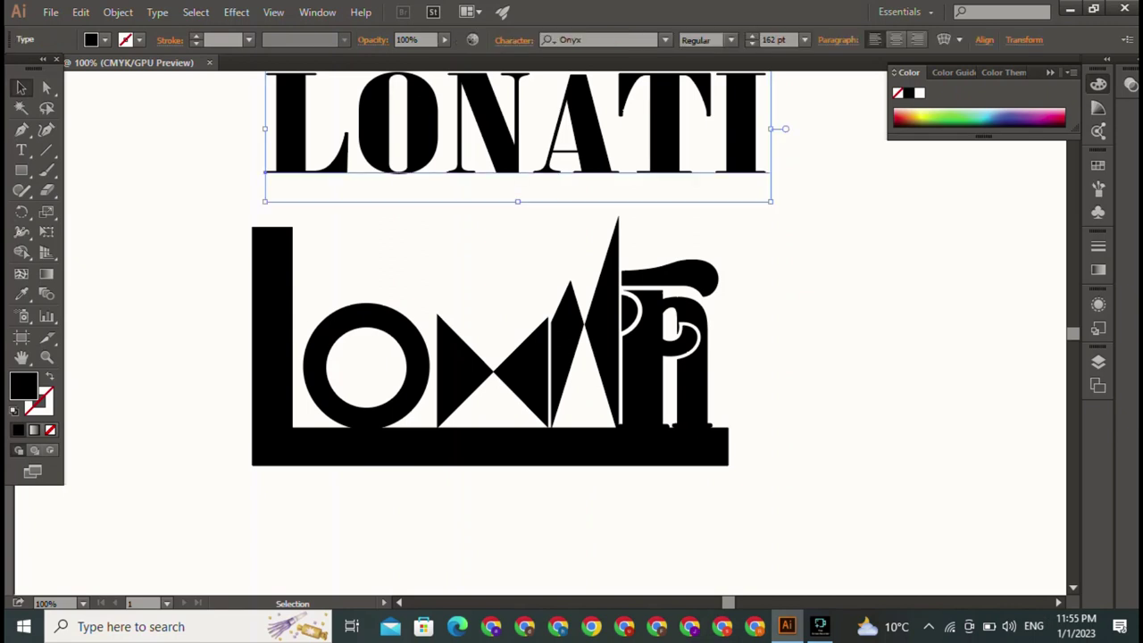
pyautogui.press('Delete')
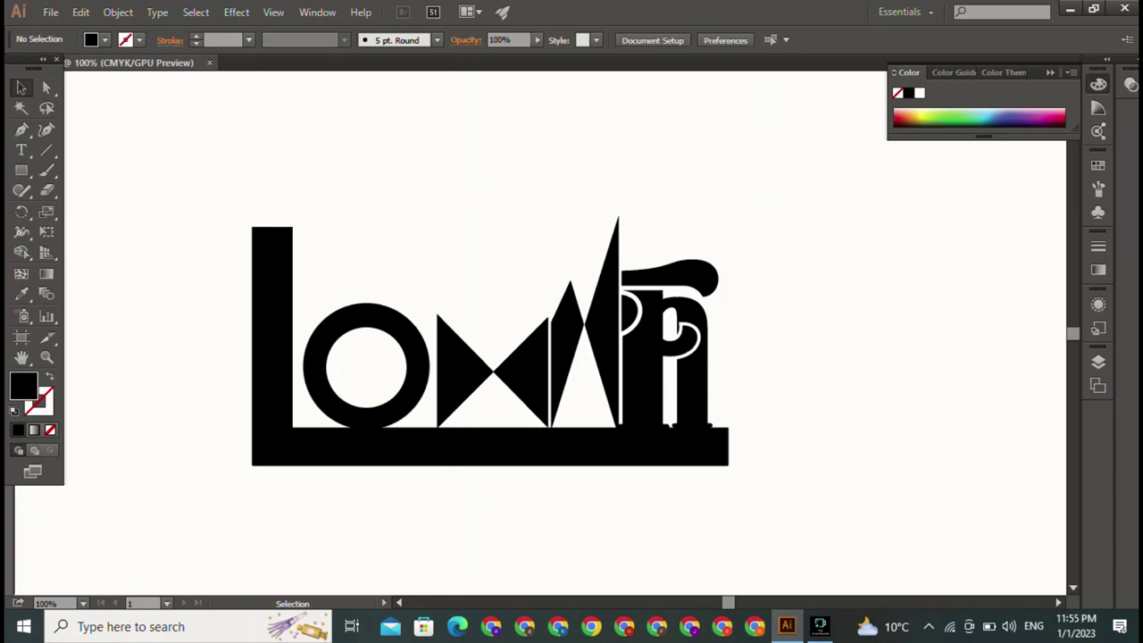
pyautogui.click(22, 190)
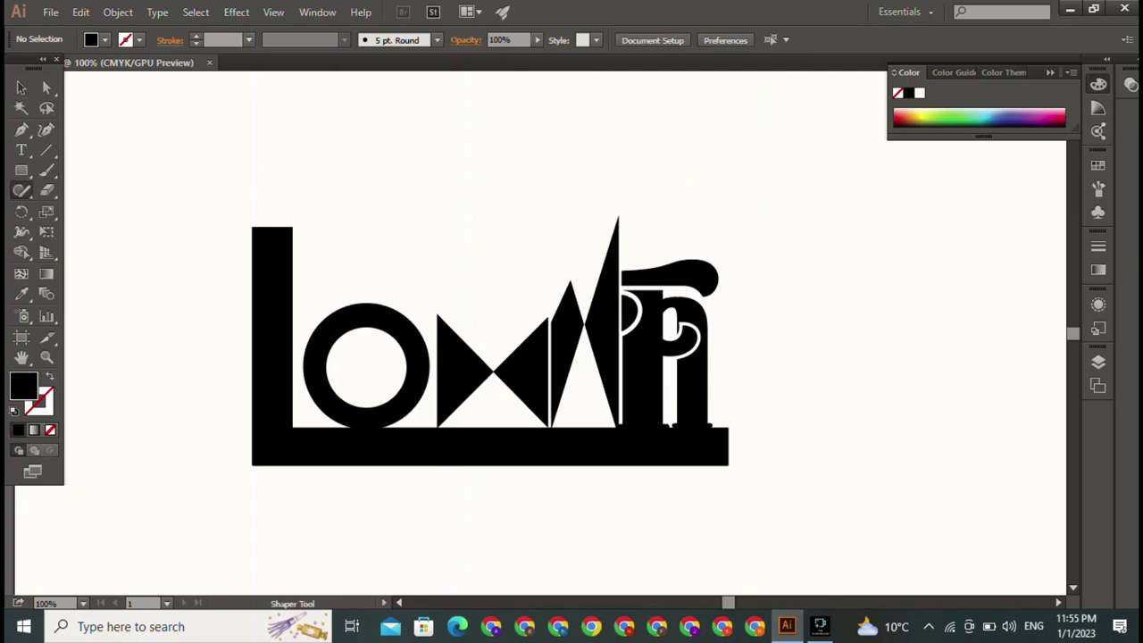
pyautogui.click(22, 88)
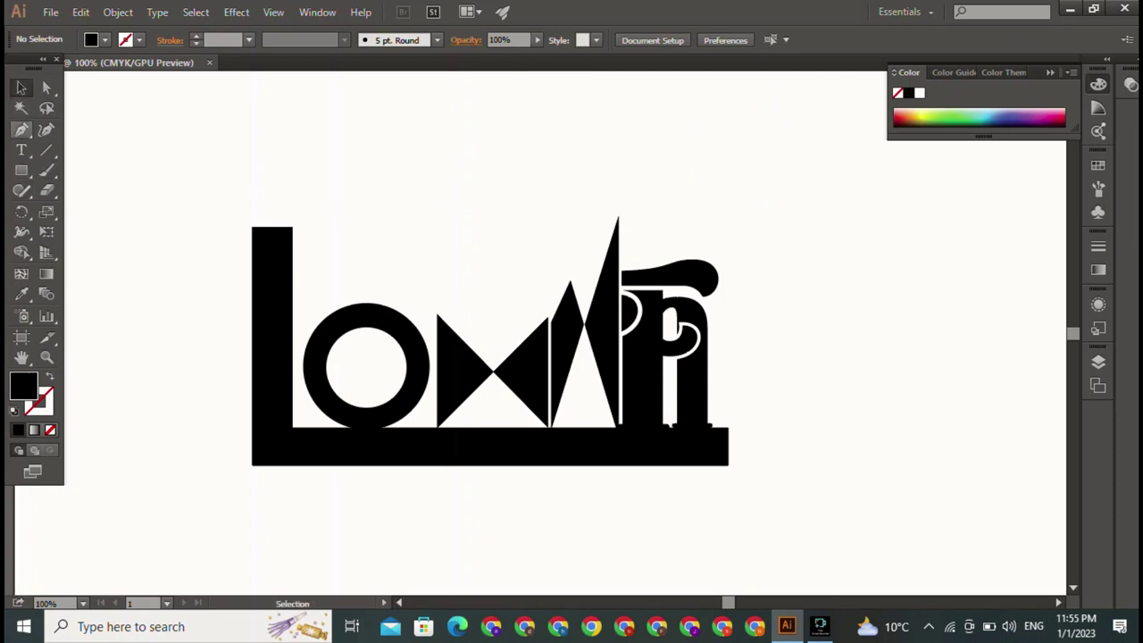
pyautogui.hotkey('shift', 'n')
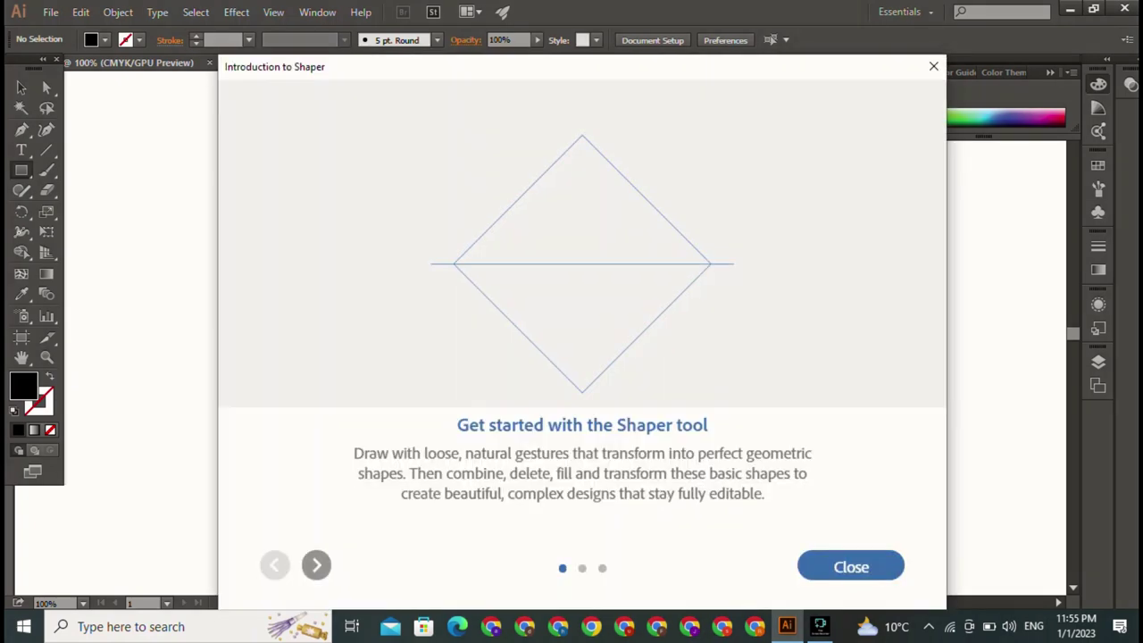
pyautogui.click(851, 566)
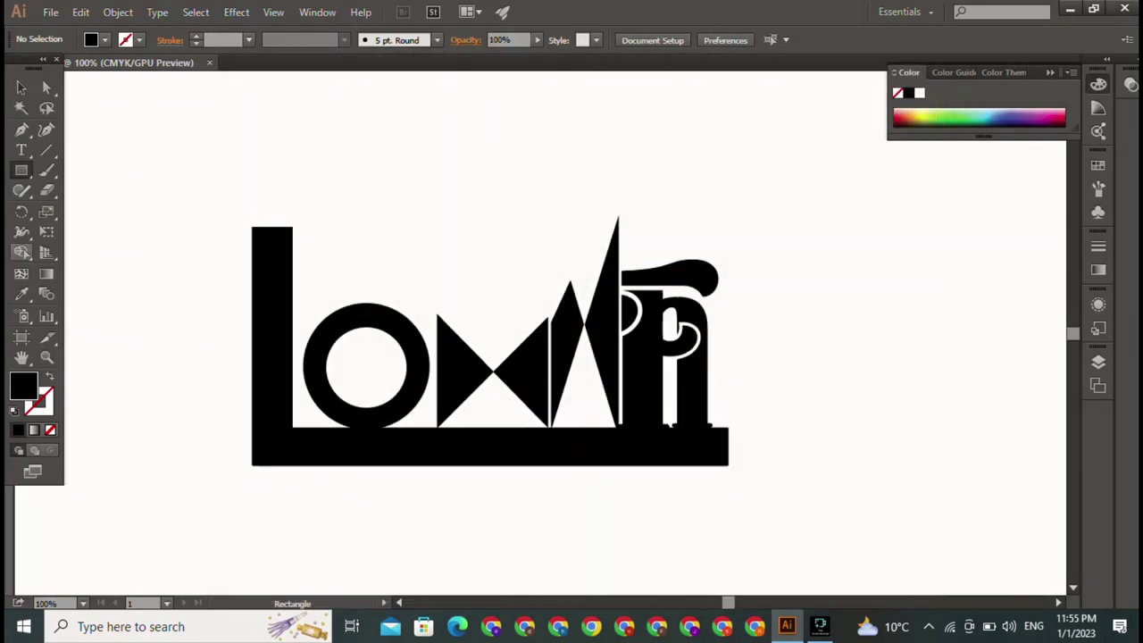
# Draw a thin black bar, 605 pt by 7 pt, under the monogram matching its base
pyautogui.moveTo(217, 498)
pyautogui.mouseDown()
pyautogui.moveTo(391, 508)
pyautogui.moveTo(781, 502)
pyautogui.mouseUp()
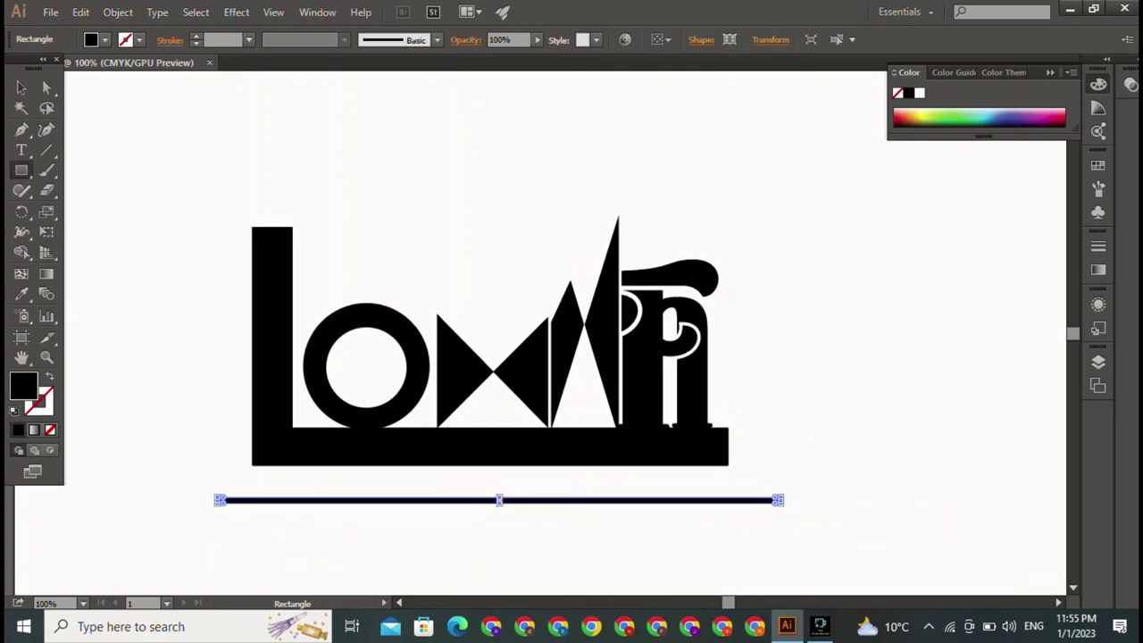
pyautogui.press('v')
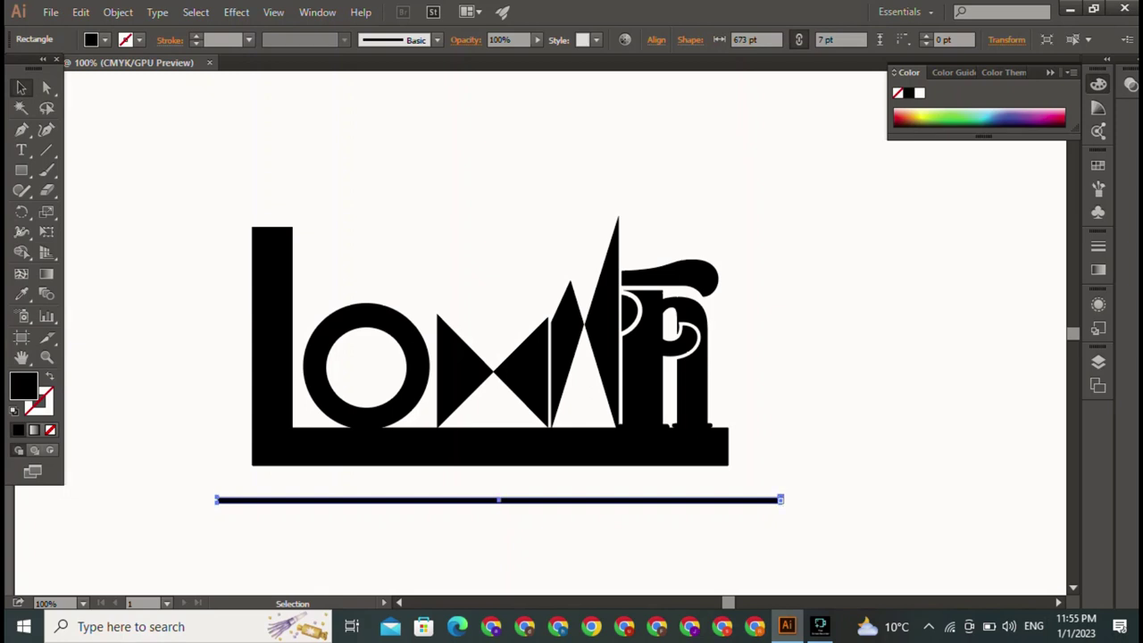
pyautogui.moveTo(777, 500)
pyautogui.mouseDown()
pyautogui.moveTo(721, 500)
pyautogui.moveTo(749, 498)
pyautogui.mouseUp()
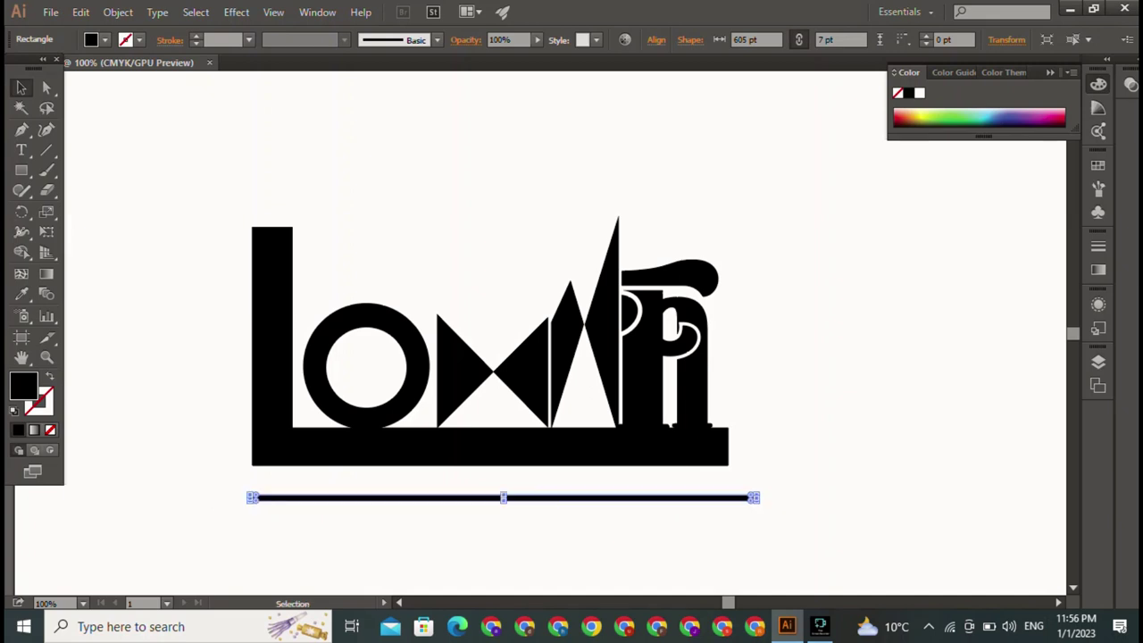
pyautogui.click(766, 527)
pyautogui.click(750, 497)
pyautogui.hotkey('ctrl', 'z')
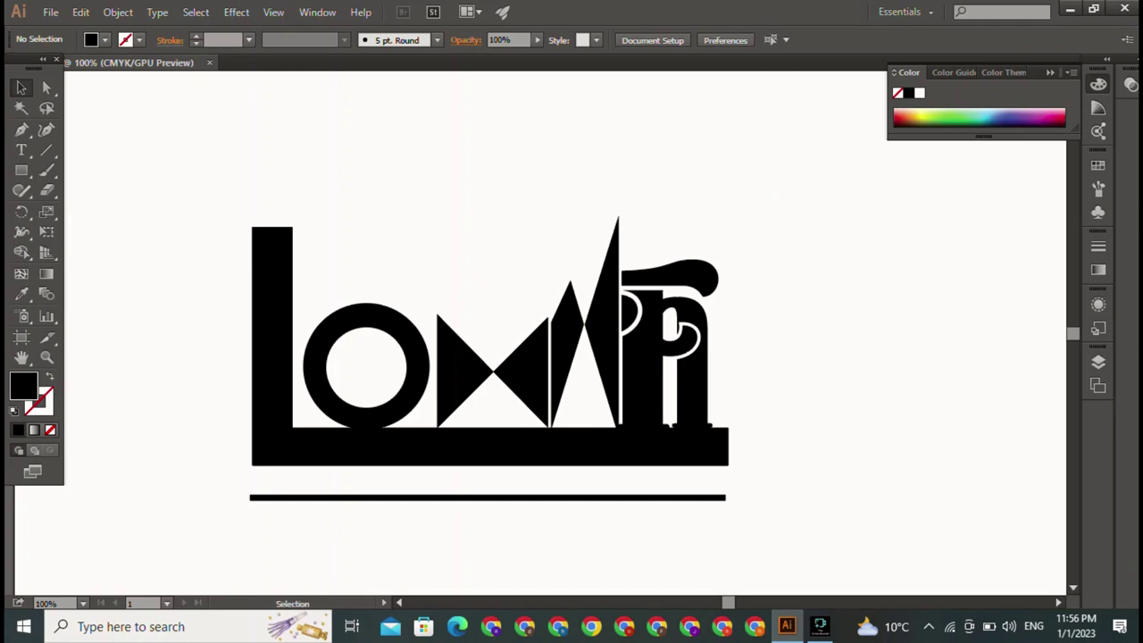
pyautogui.hotkey('ctrl', 'r')
# Switch ruler units to pixels and place guides at the logo's top, left and right edges
pyautogui.rightClick(487, 79)
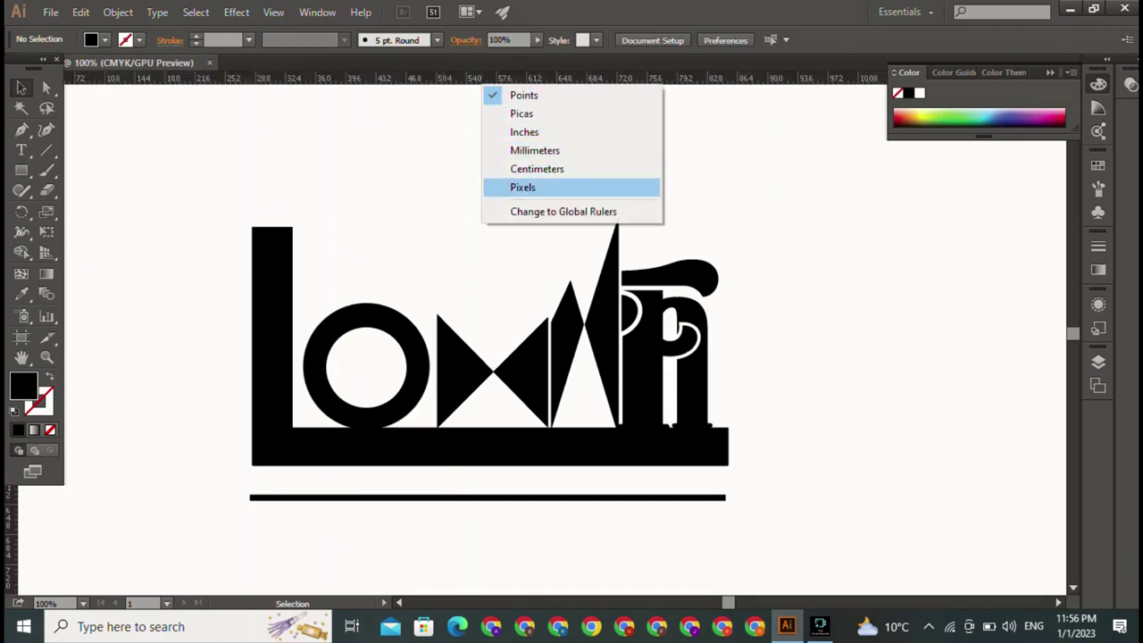
pyautogui.click(523, 187)
pyautogui.moveTo(446, 78); pyautogui.dragTo(446, 228)
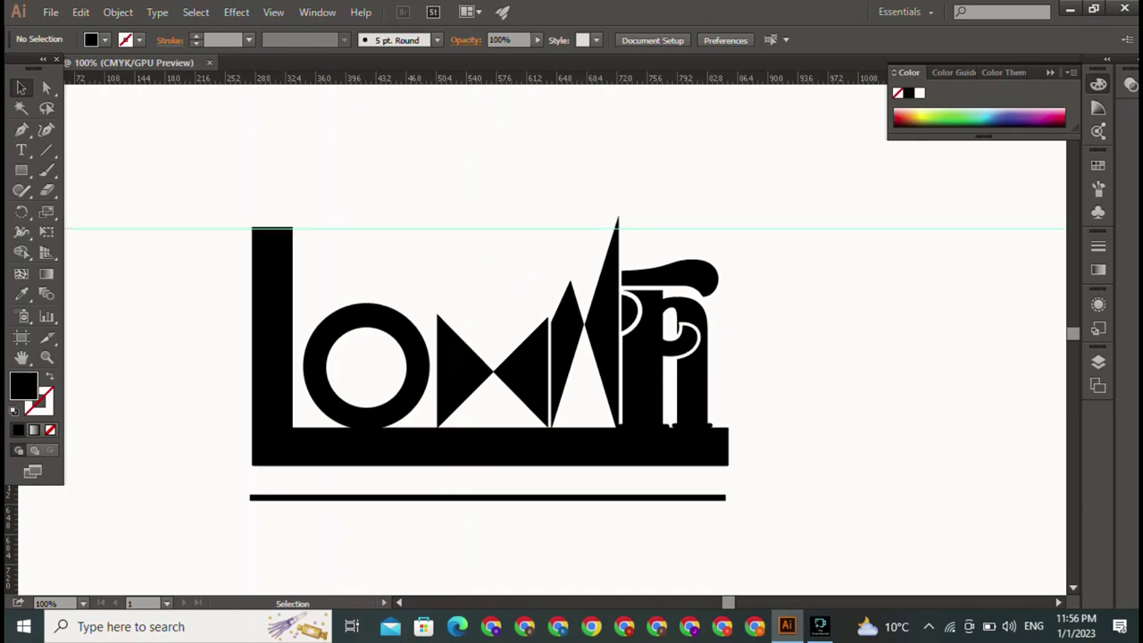
pyautogui.moveTo(9, 536); pyautogui.dragTo(250, 536)
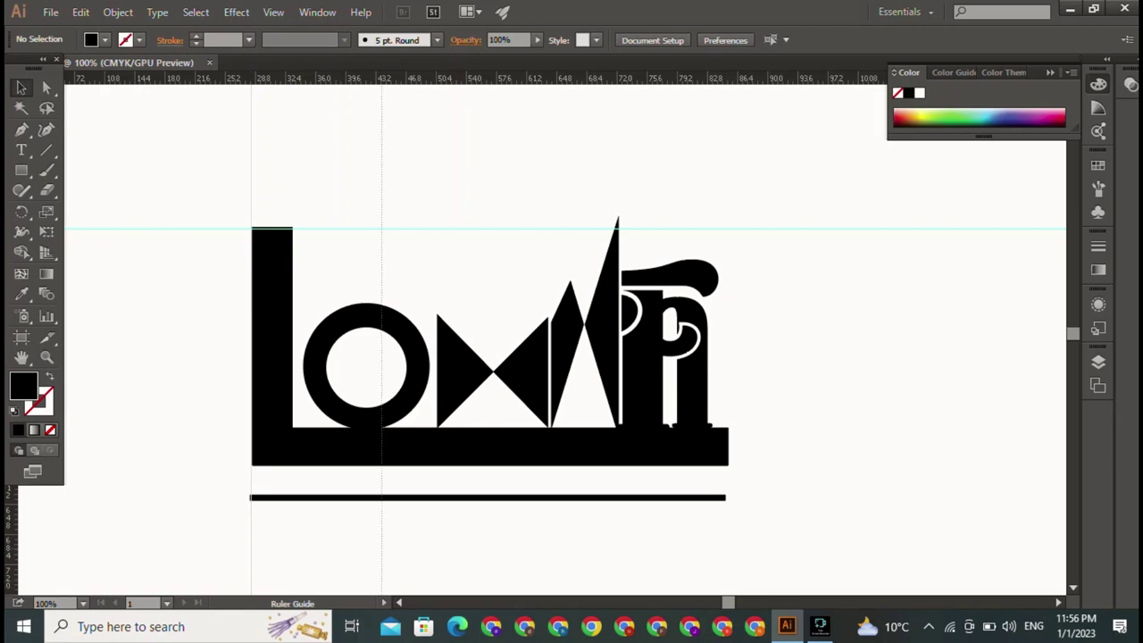
pyautogui.scroll(-3, 572, 357)
pyautogui.moveTo(799, 536); pyautogui.dragTo(727, 536)
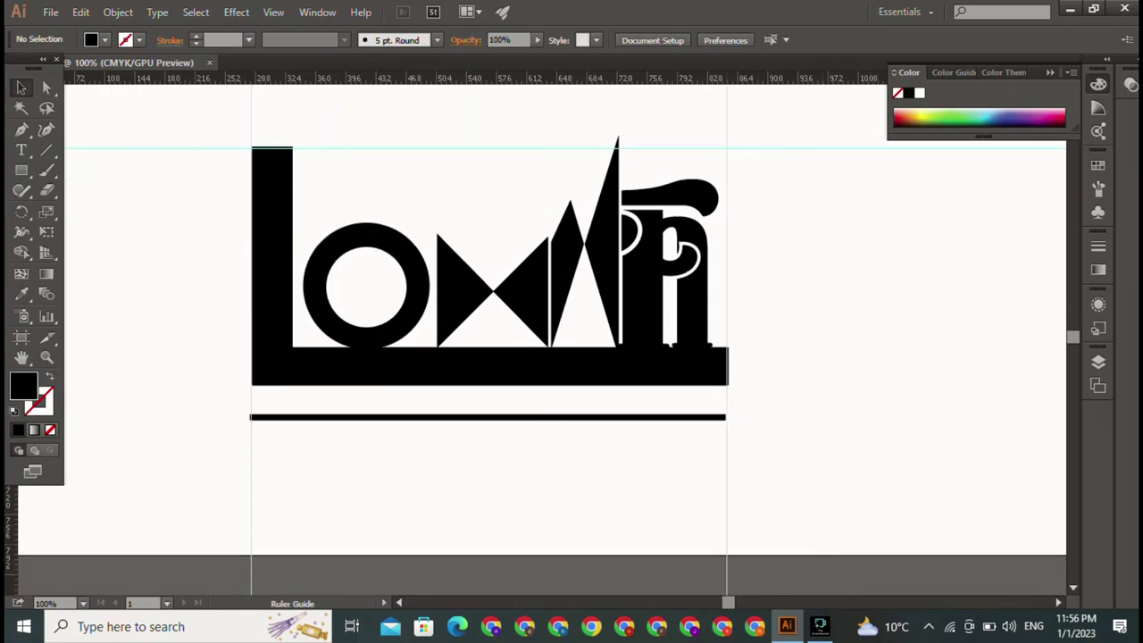
# Pan the canvas to reposition the logo, then minimize Illustrator to the desktop
pyautogui.moveTo(500, 268); pyautogui.dragTo(523, 419)
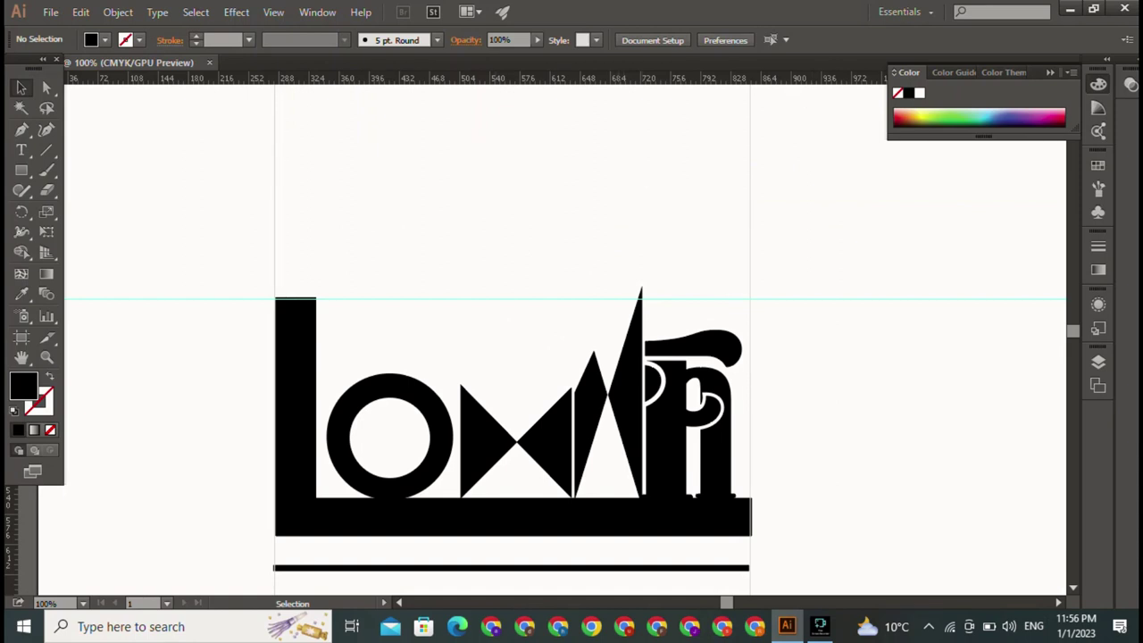
pyautogui.click(625, 402)
pyautogui.click(536, 223)
pyautogui.moveTo(536, 357); pyautogui.dragTo(487, 247)
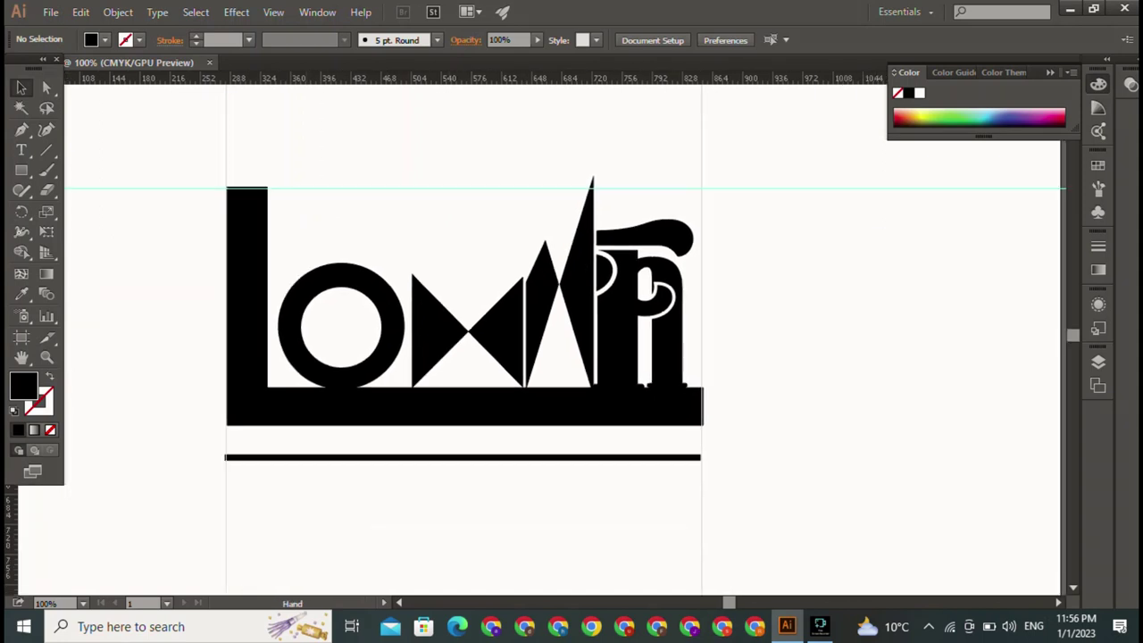
pyautogui.moveTo(535, 357); pyautogui.dragTo(551, 415)
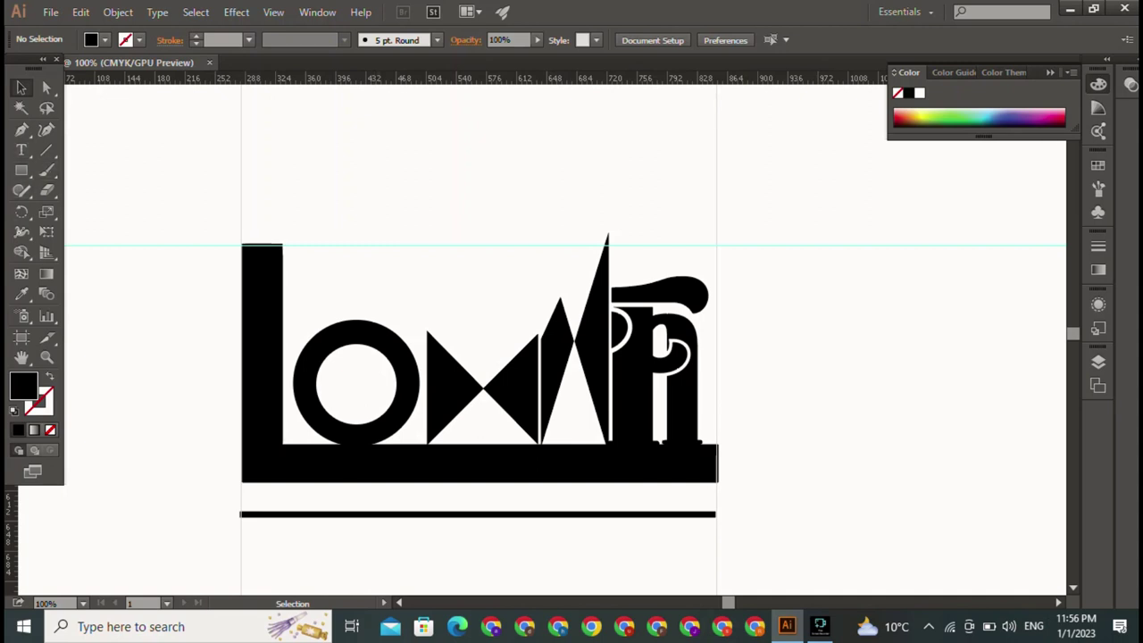
pyautogui.click(1070, 9)
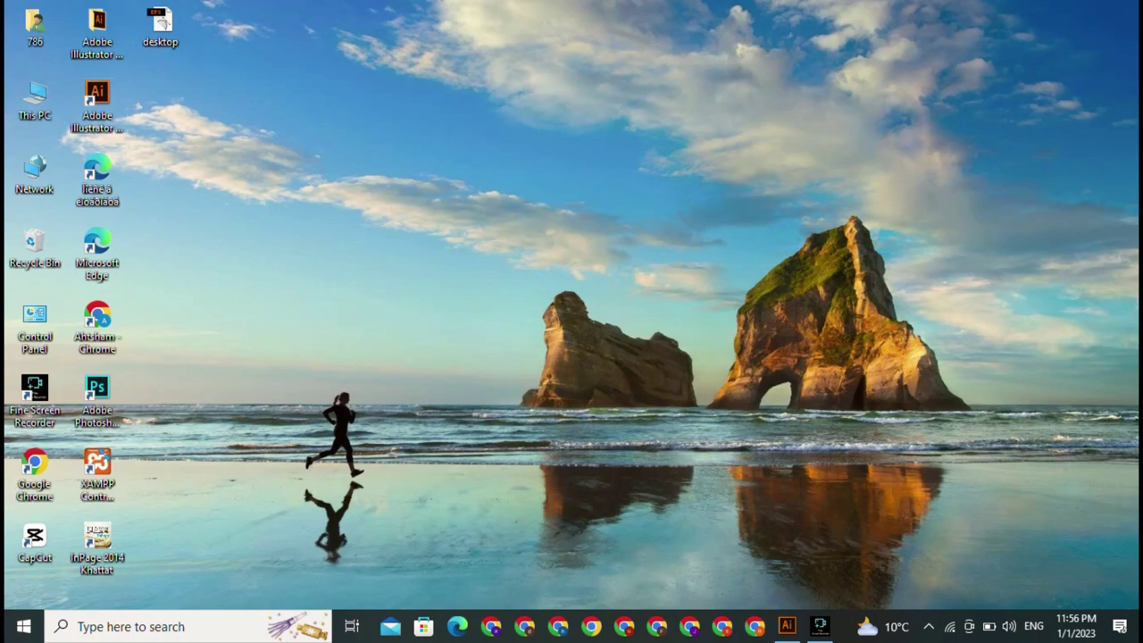
# Open New Volume (E:) in File Explorer and browse through the jpg folder
pyautogui.press('super+e')
pyautogui.click(465, 240)
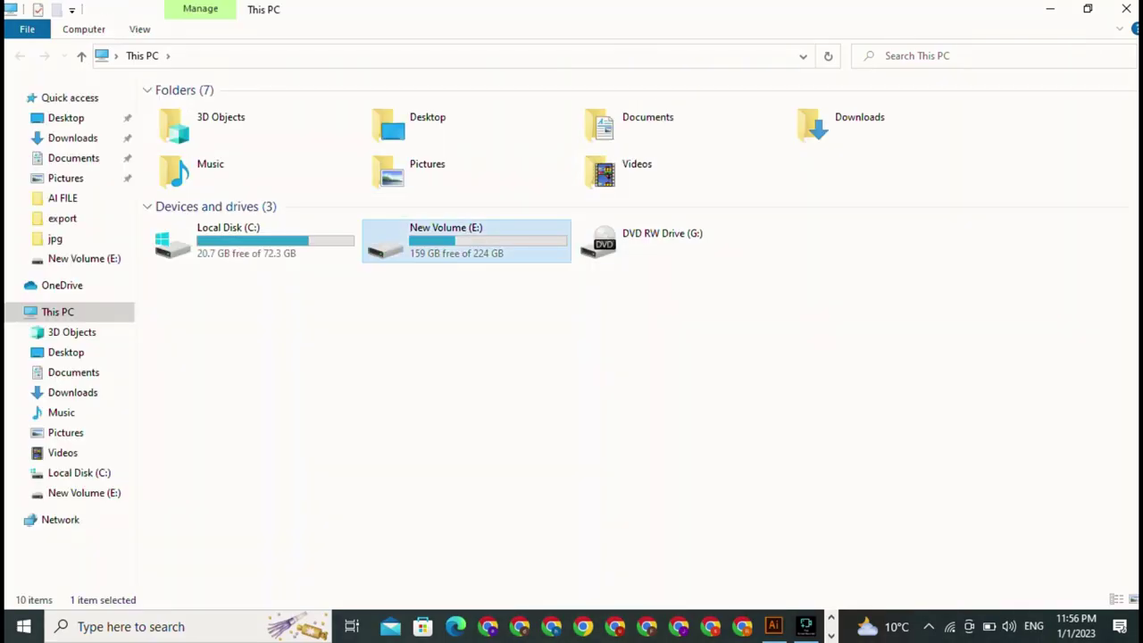
pyautogui.doubleClick(465, 239)
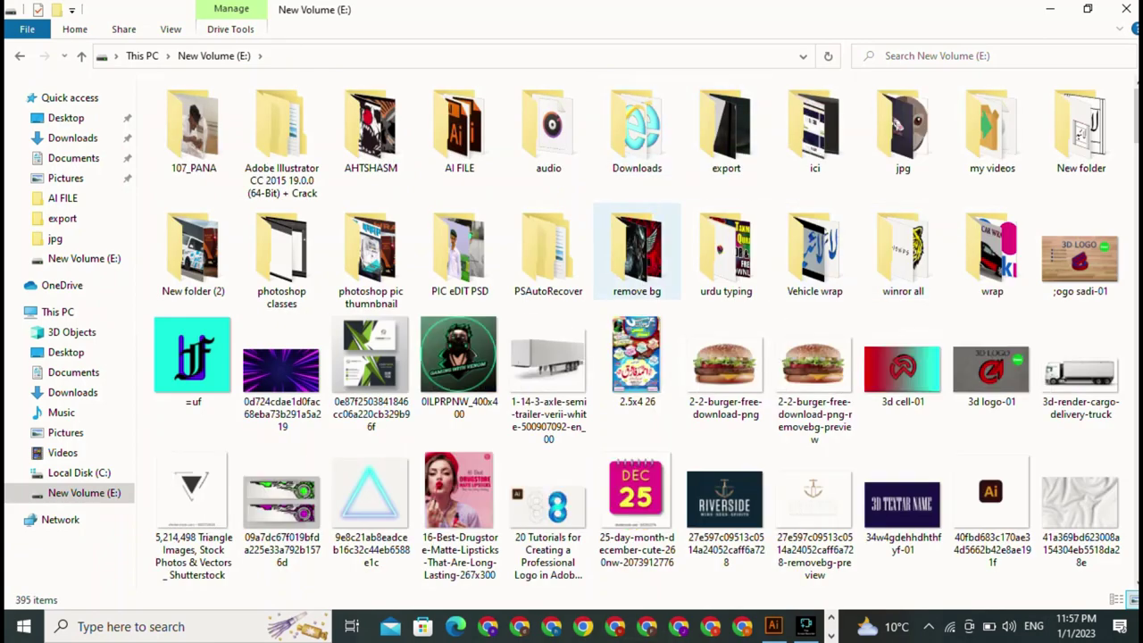
pyautogui.doubleClick(902, 129)
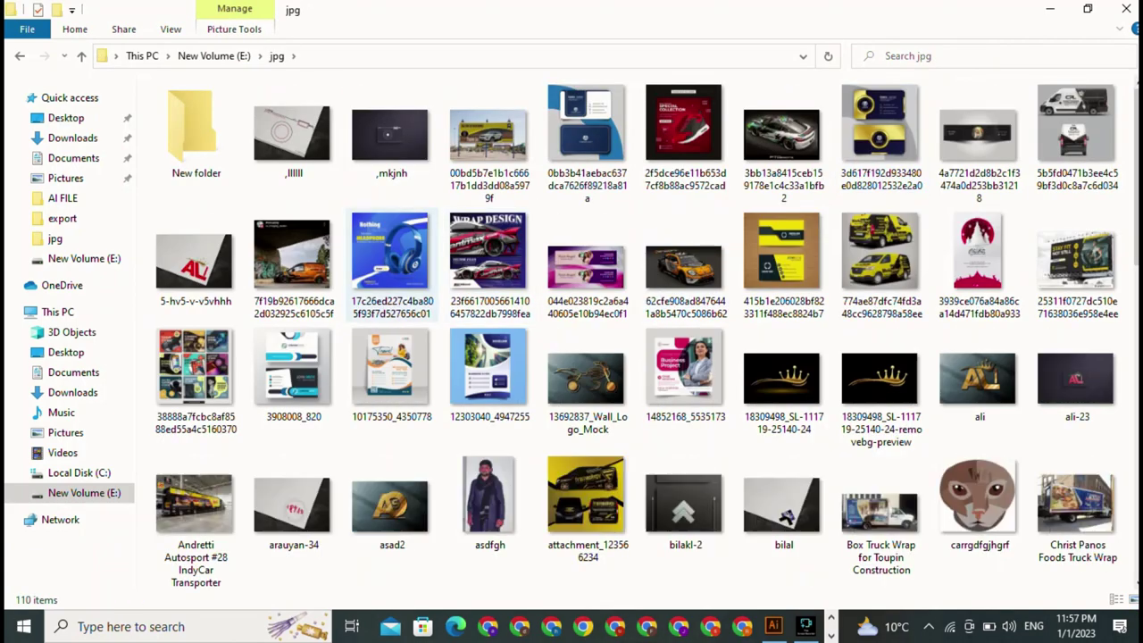
pyautogui.scroll(-1, 783, 375)
pyautogui.scroll(-4, 685, 366)
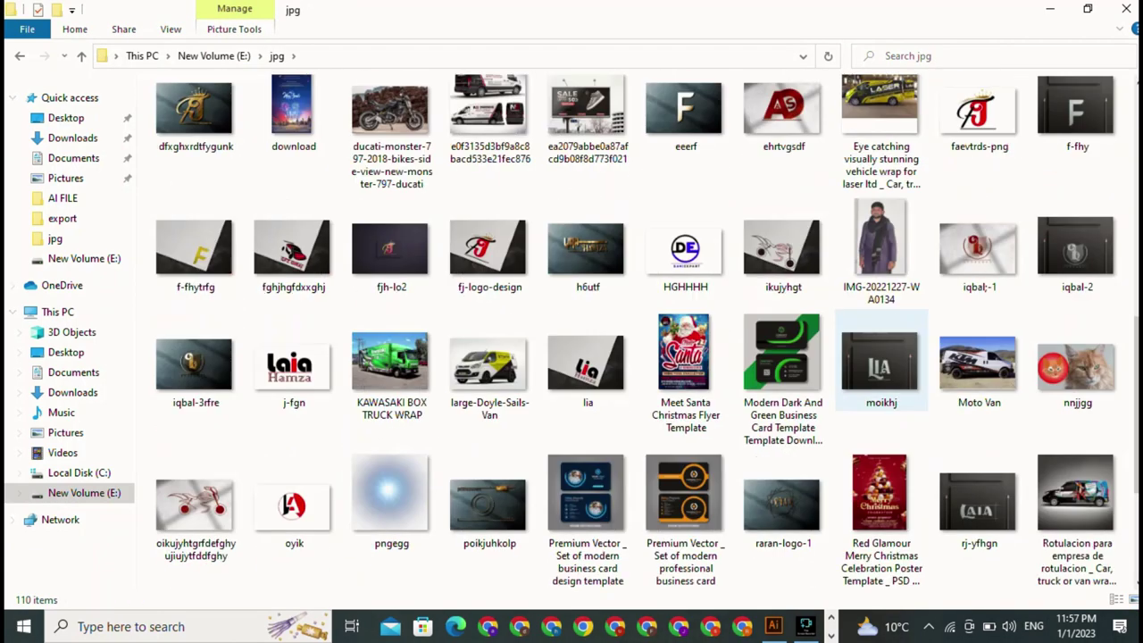
pyautogui.scroll(-2, 979, 366)
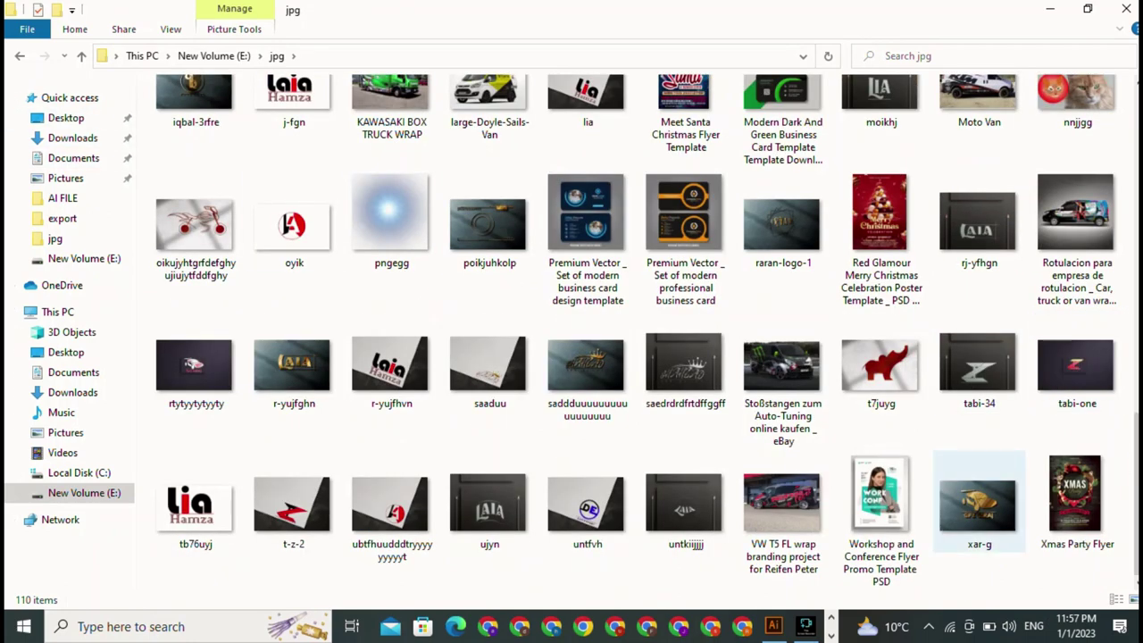
# Open the 'winror all' folder and select the tiger face logo image
pyautogui.hotkey('alt', 'Left')
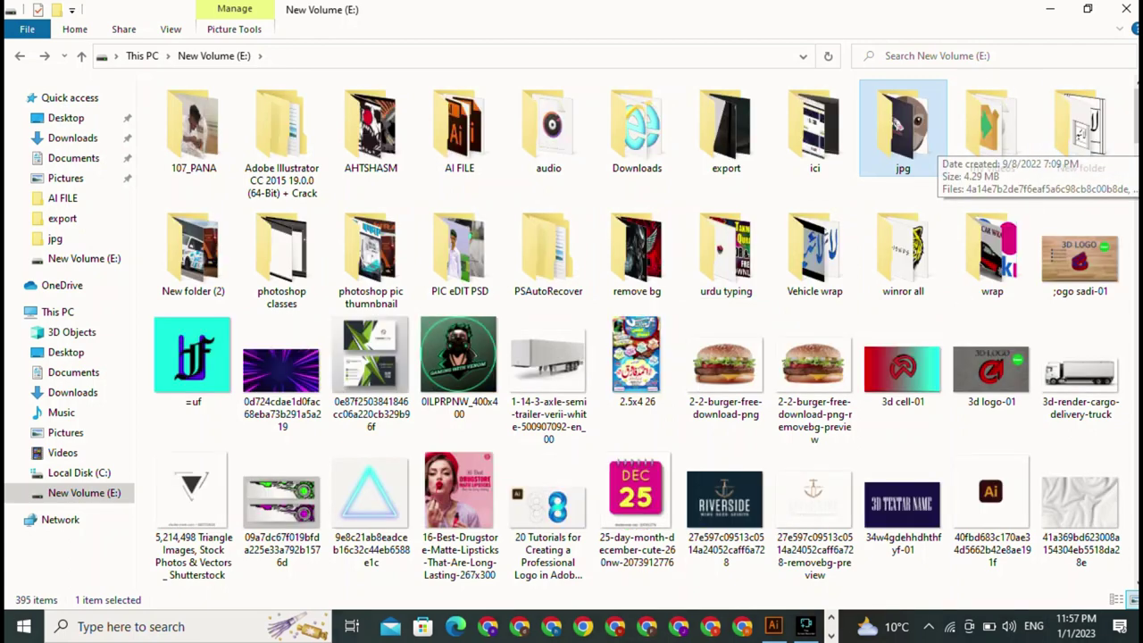
pyautogui.doubleClick(902, 254)
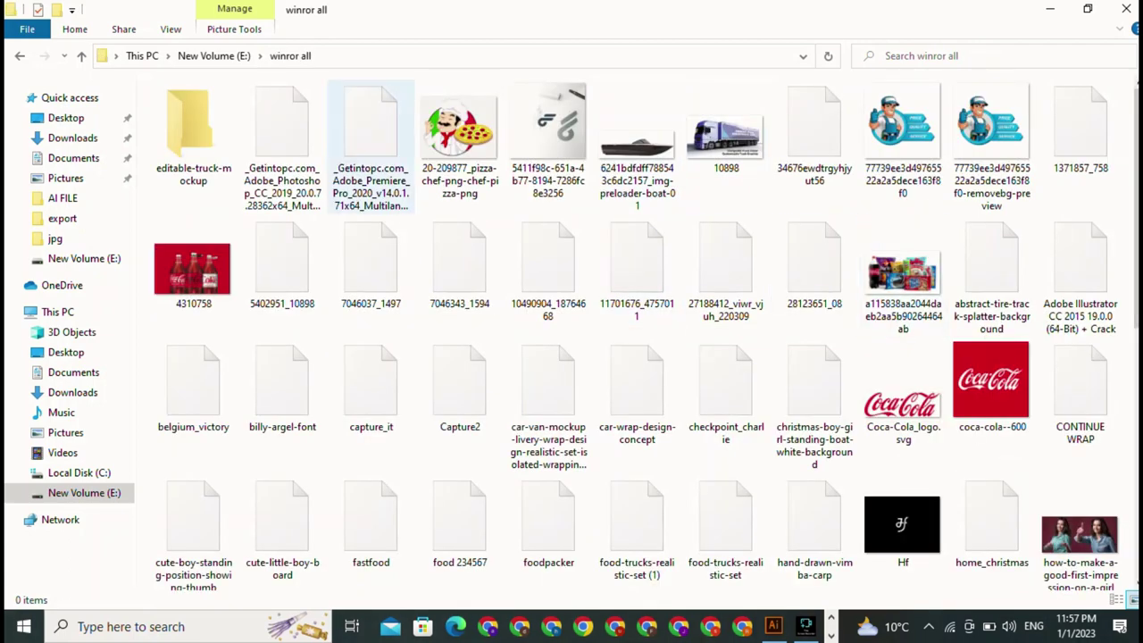
pyautogui.scroll(-5, 638, 384)
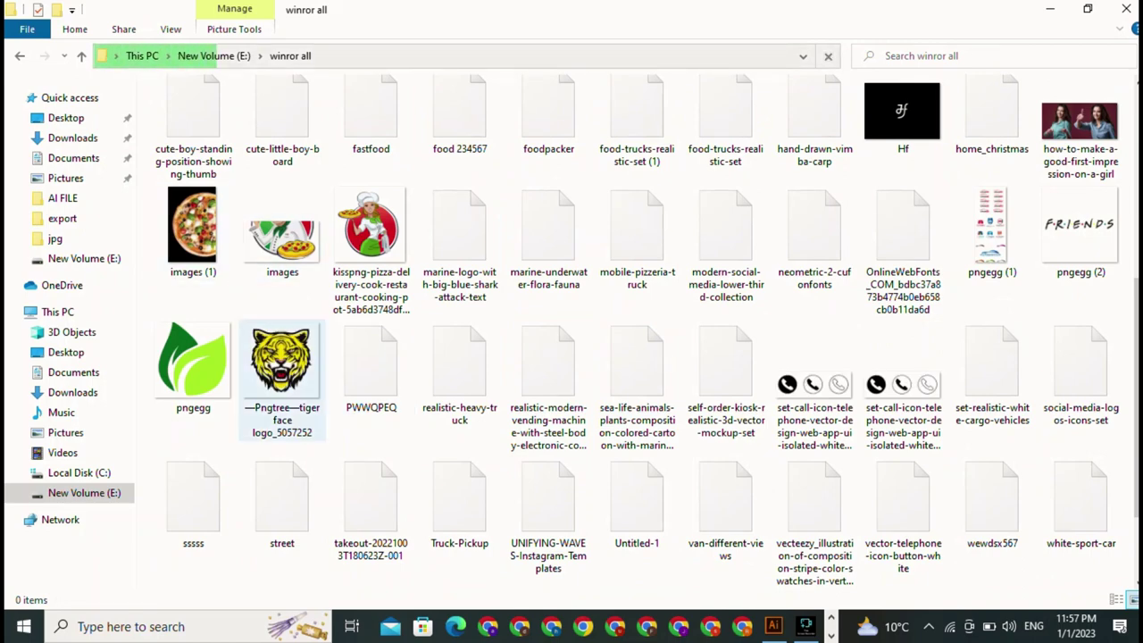
pyautogui.click(281, 375)
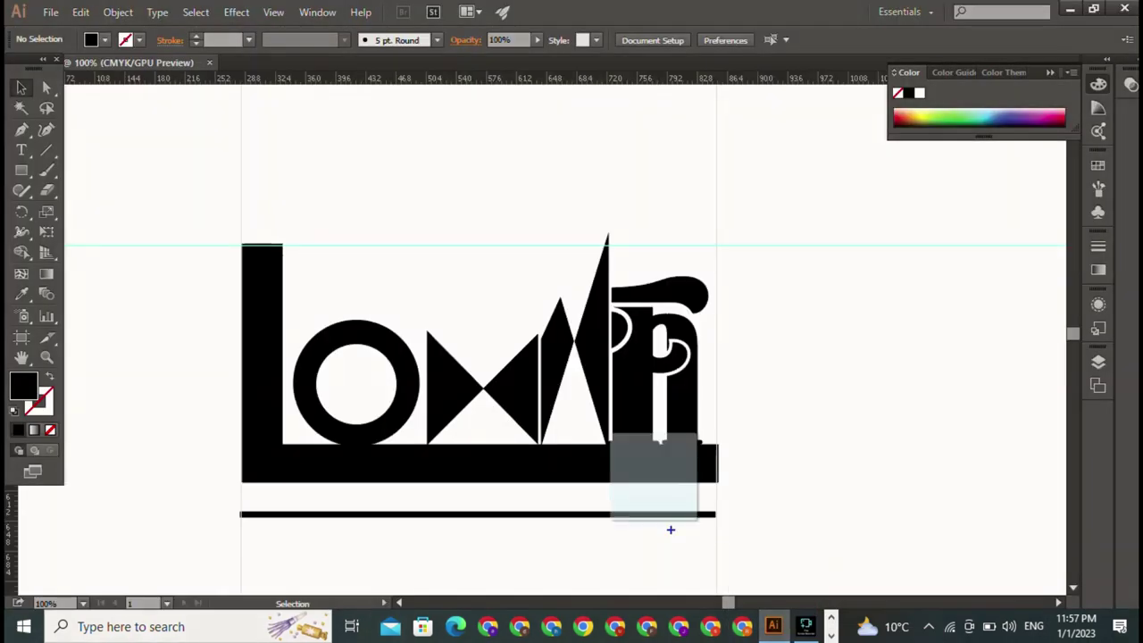
# Place the tiger image, shrink it, and align it centred inside the O ring
pyautogui.moveTo(776, 558); pyautogui.dragTo(353, 389)
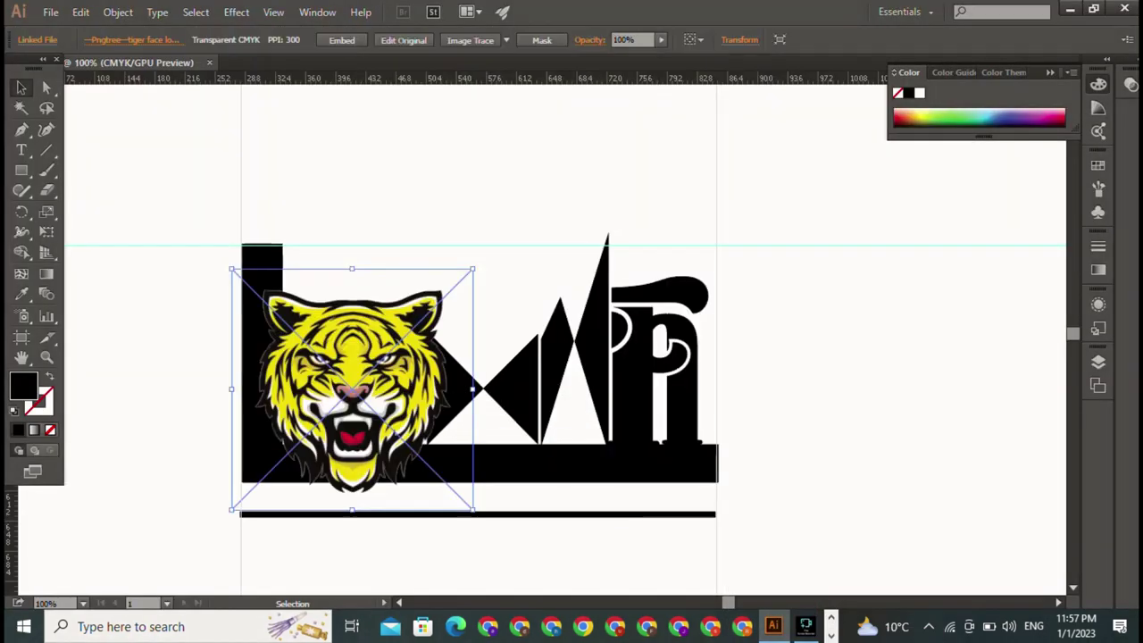
pyautogui.moveTo(472, 268); pyautogui.dragTo(339, 404)
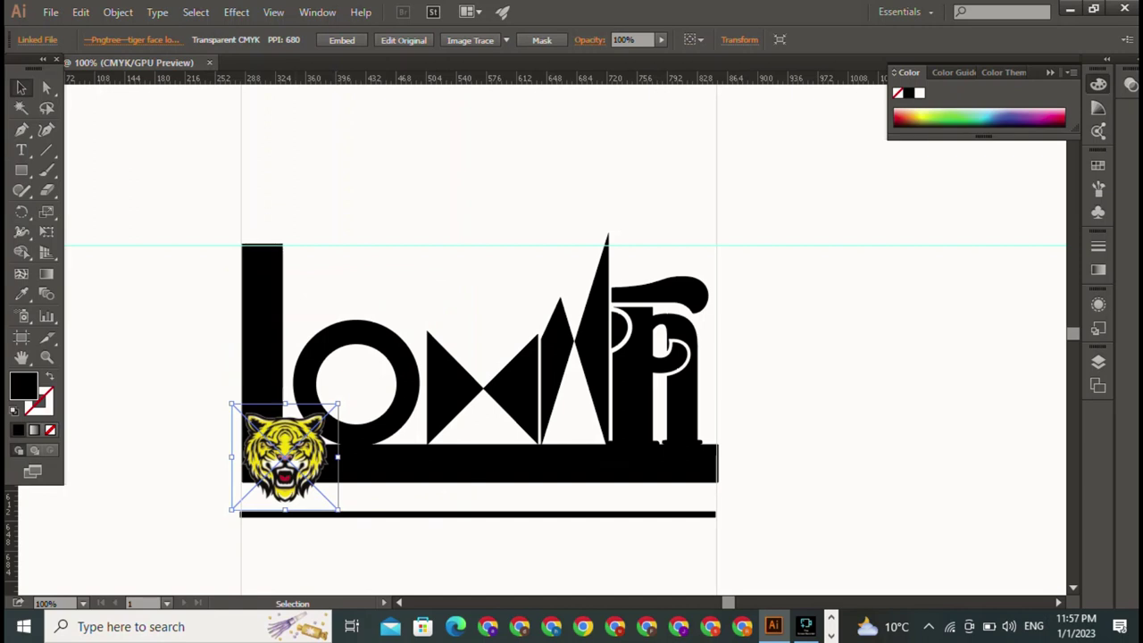
pyautogui.moveTo(285, 455)
pyautogui.mouseDown()
pyautogui.moveTo(366, 357)
pyautogui.moveTo(364, 382)
pyautogui.moveTo(325, 406)
pyautogui.mouseUp()
pyautogui.keyDown('shift'); pyautogui.click(357, 334); pyautogui.keyUp('shift')
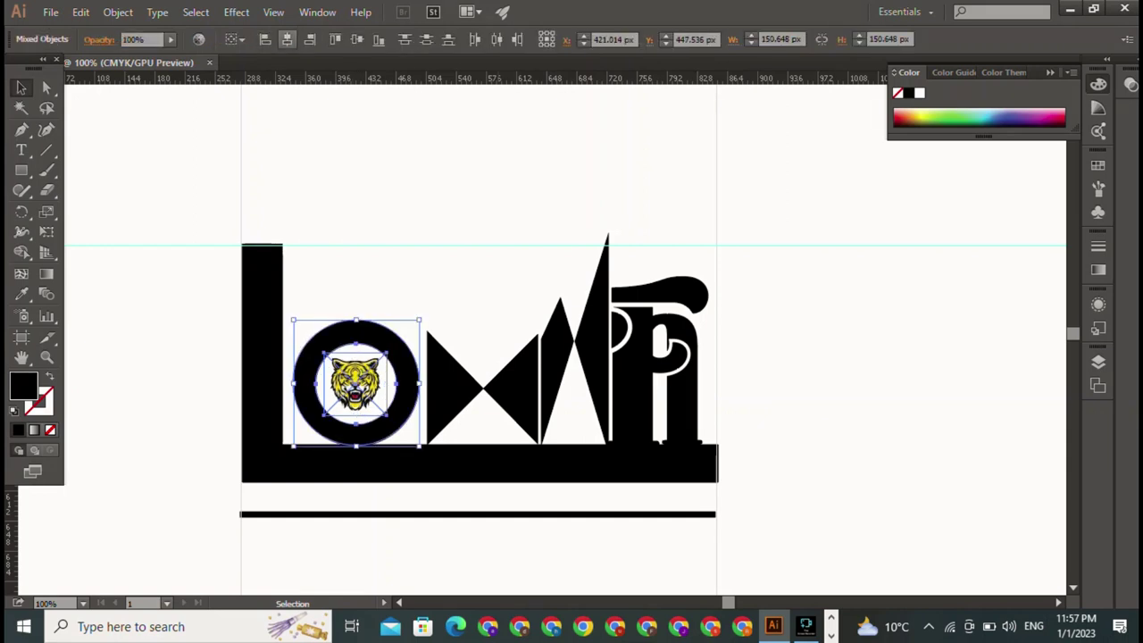
pyautogui.click(287, 38)
pyautogui.hotkey('ctrl', 'shift', 'a')
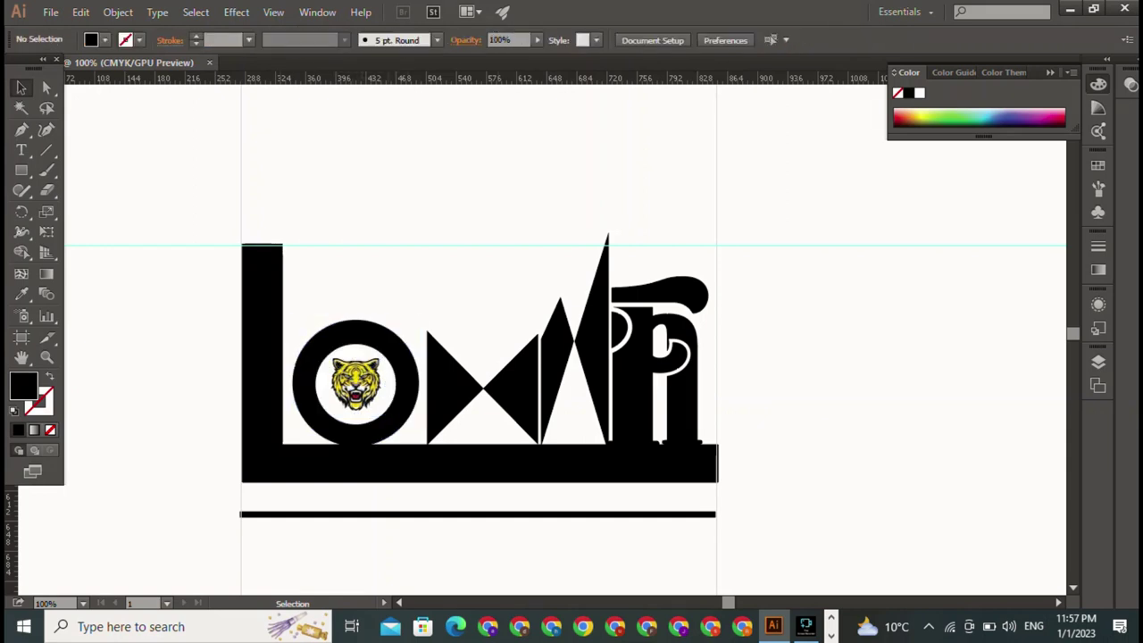